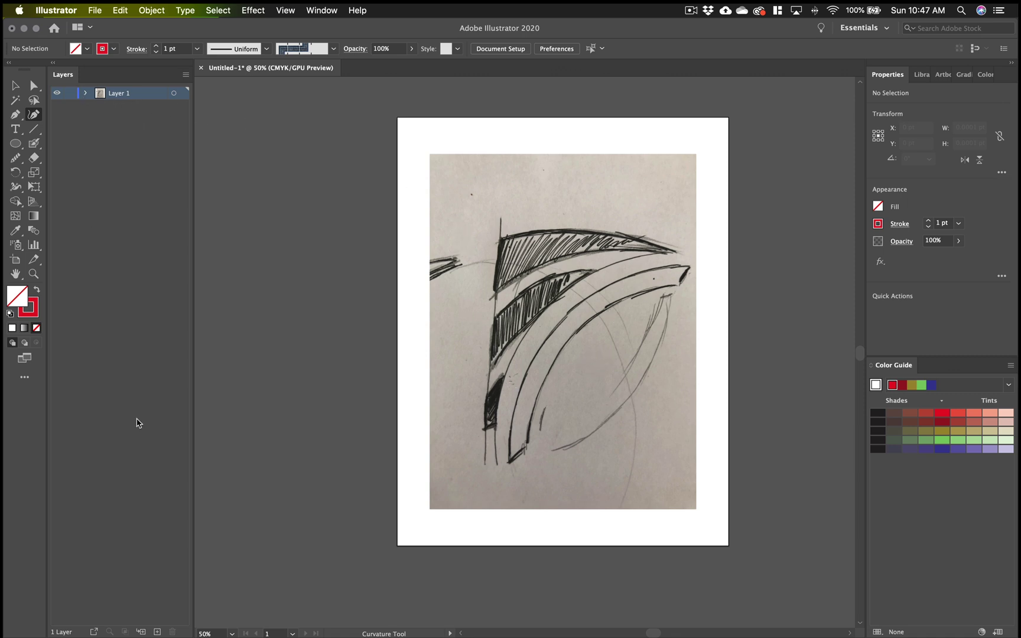
Add a new layer above the sketch, lock Layer 1 and make Layer 2 the active layer.
click(157, 632)
click(152, 107)
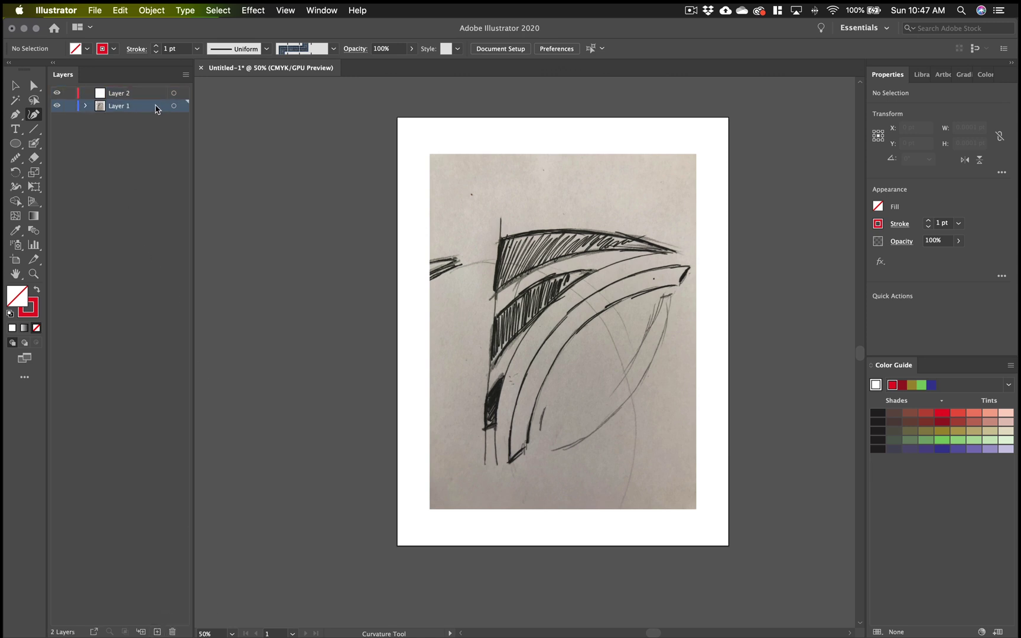
click(69, 106)
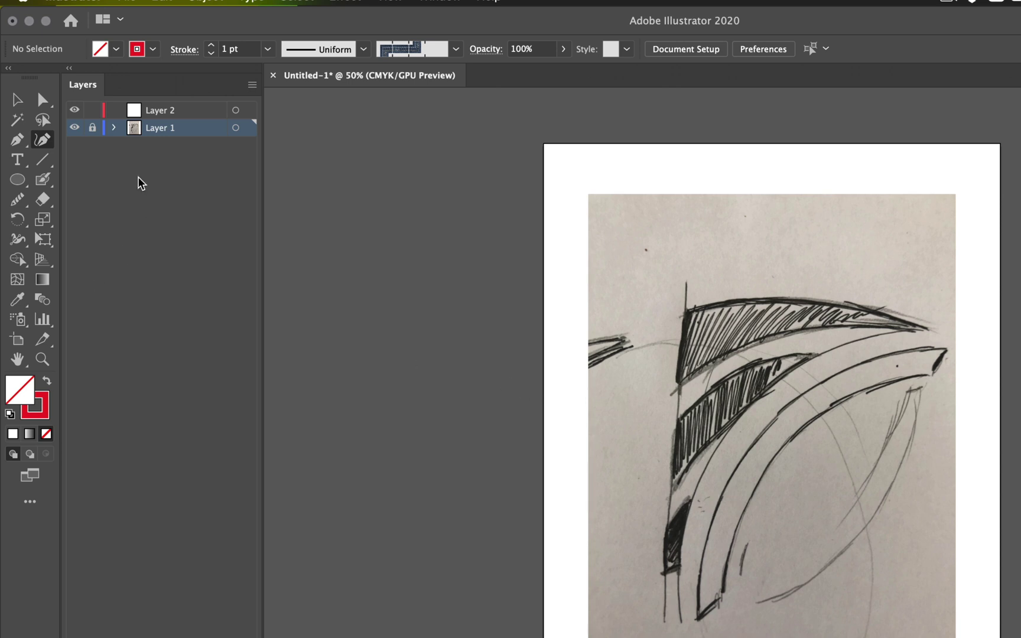
click(163, 114)
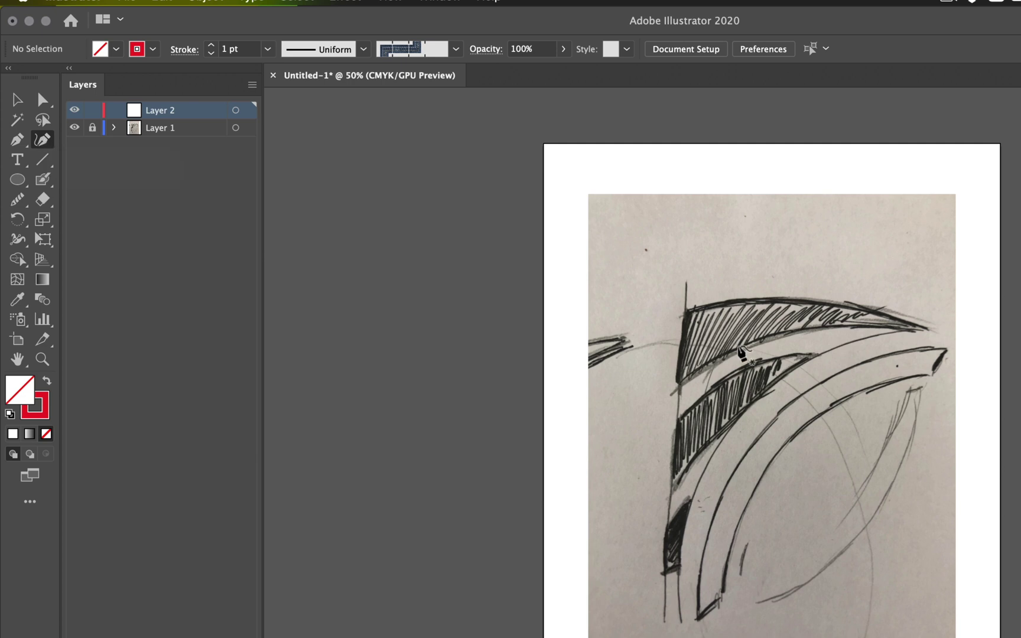
key(super+equal)
key(super+equal)
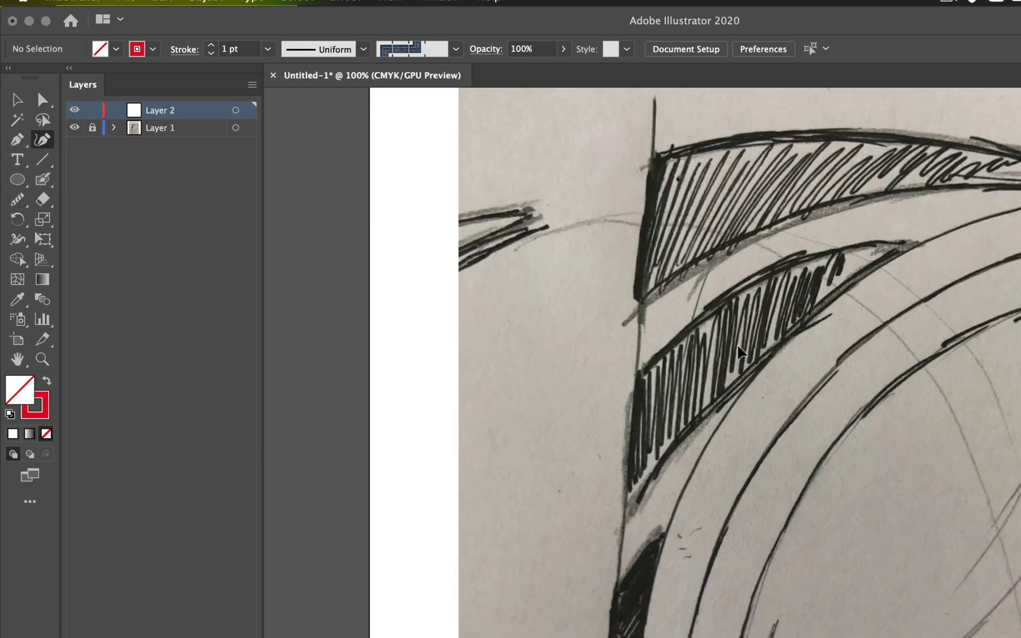
scroll(744, 353, right, 6)
scroll(743, 354, up, 4)
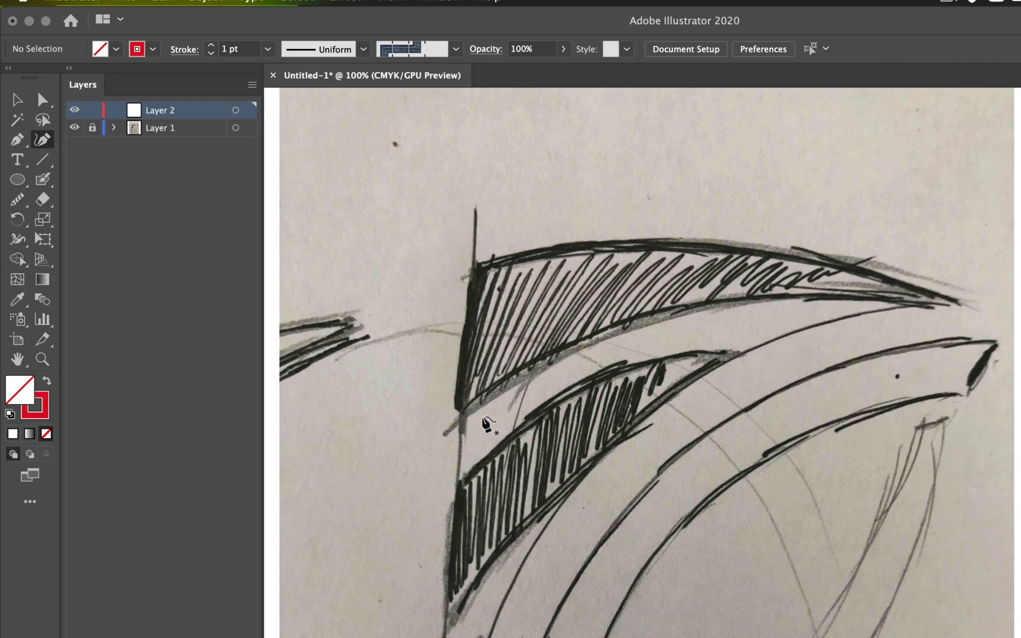
click(474, 266)
click(929, 297)
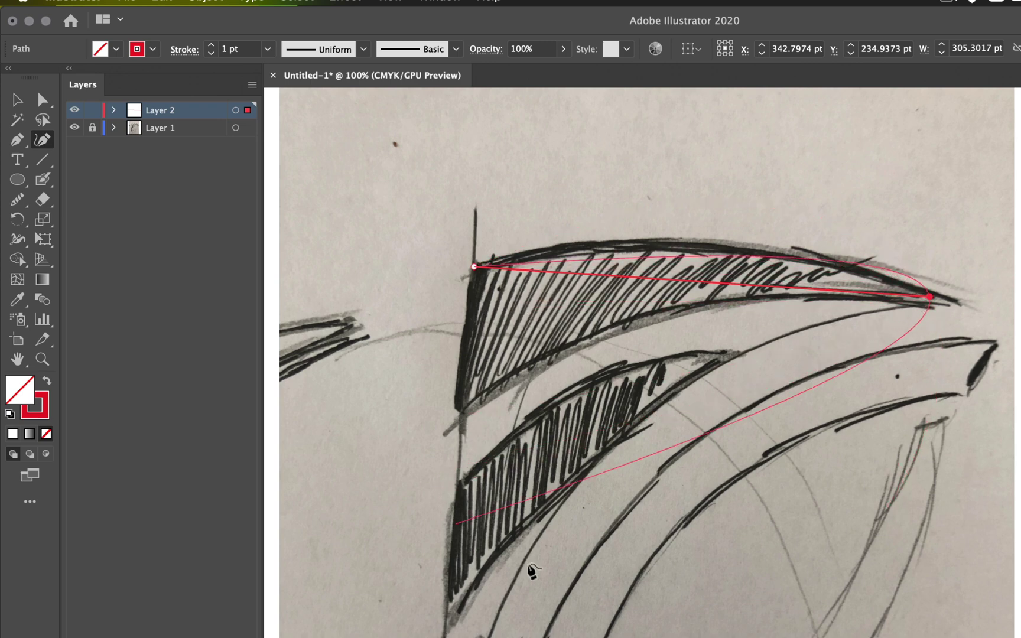
click(817, 510)
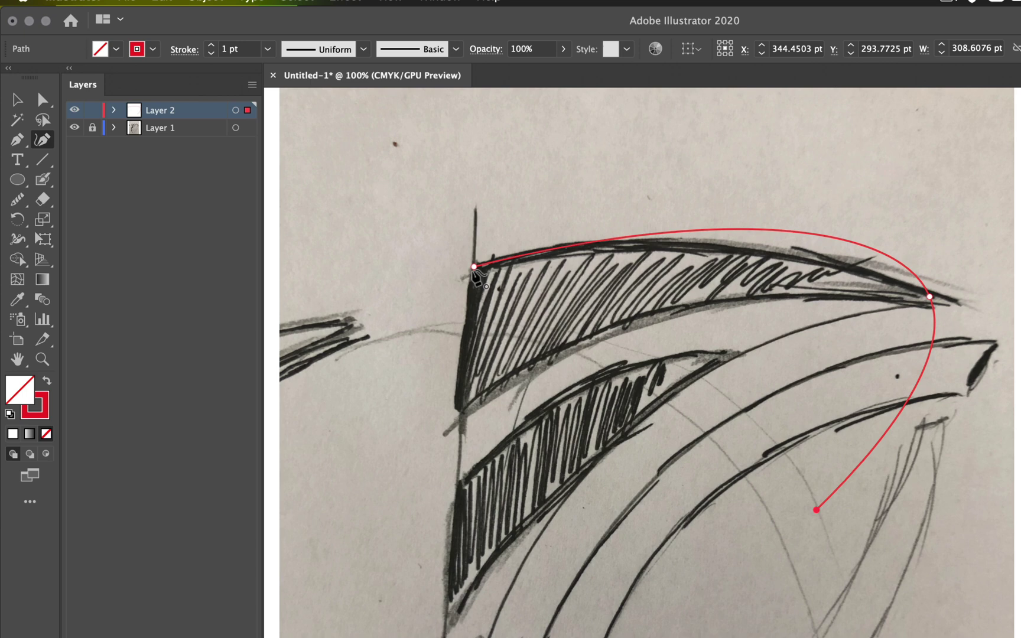
click(707, 512)
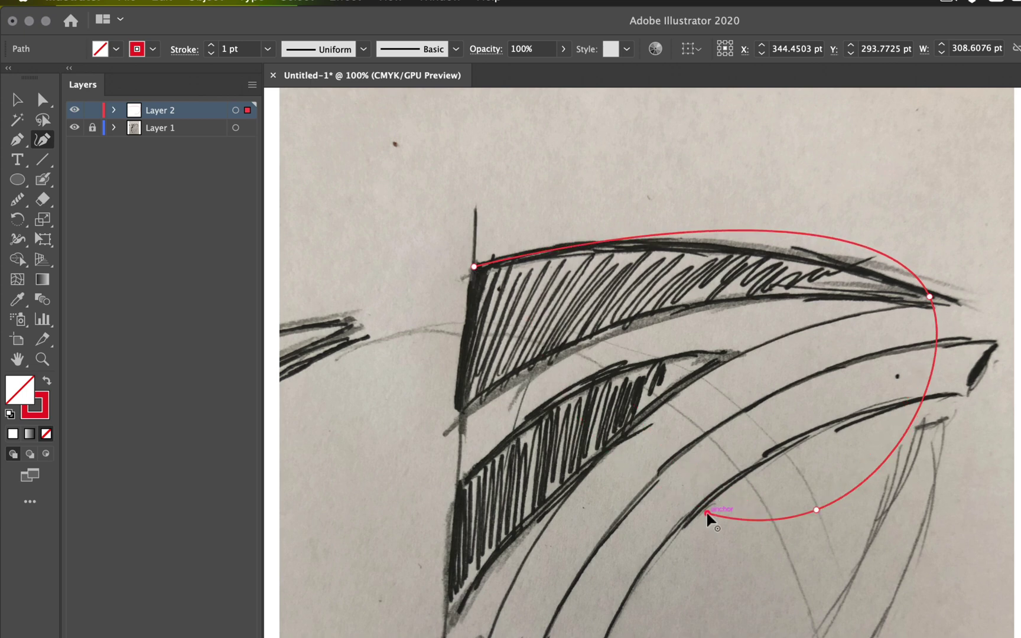
key(Escape)
key(ctrl+z)
key(ctrl+z)
key(ctrl+z)
key(ctrl+z)
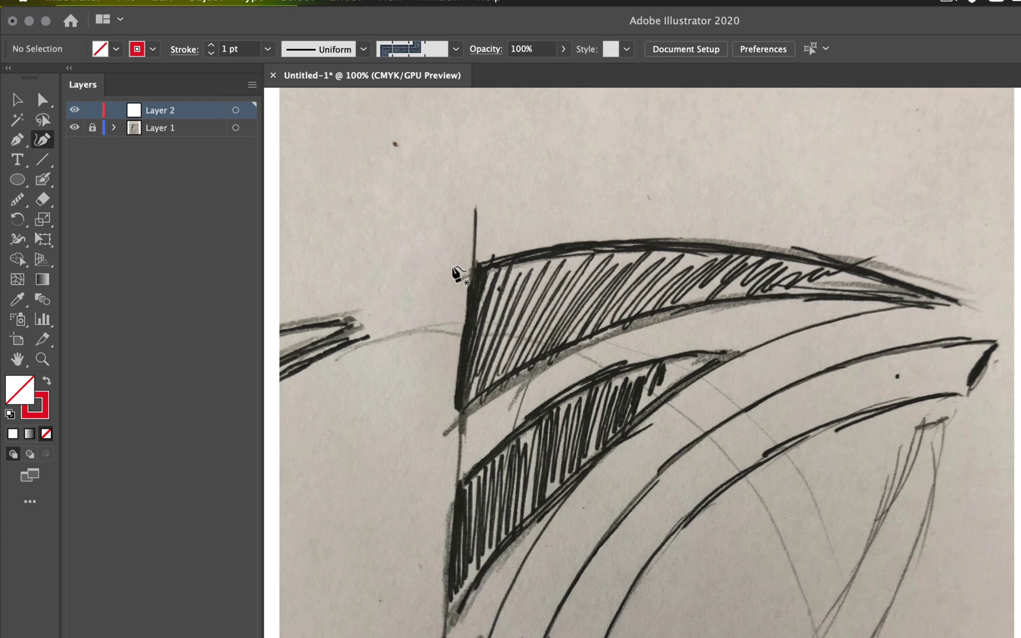
Draw a closed Curvature path around the uppermost hatched shape, with anchors at its three corners.
click(465, 407)
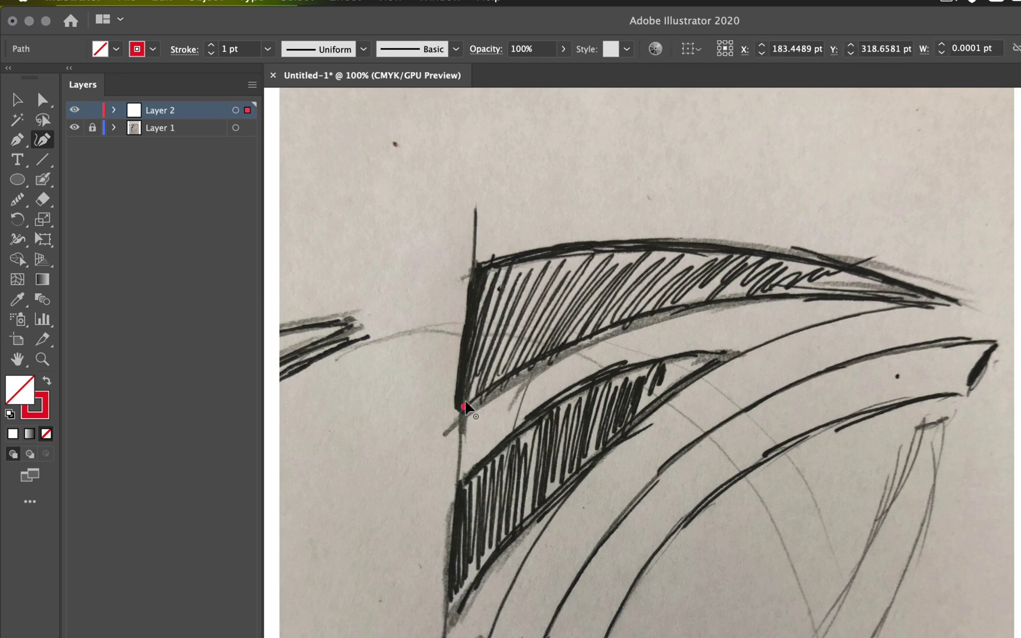
click(477, 267)
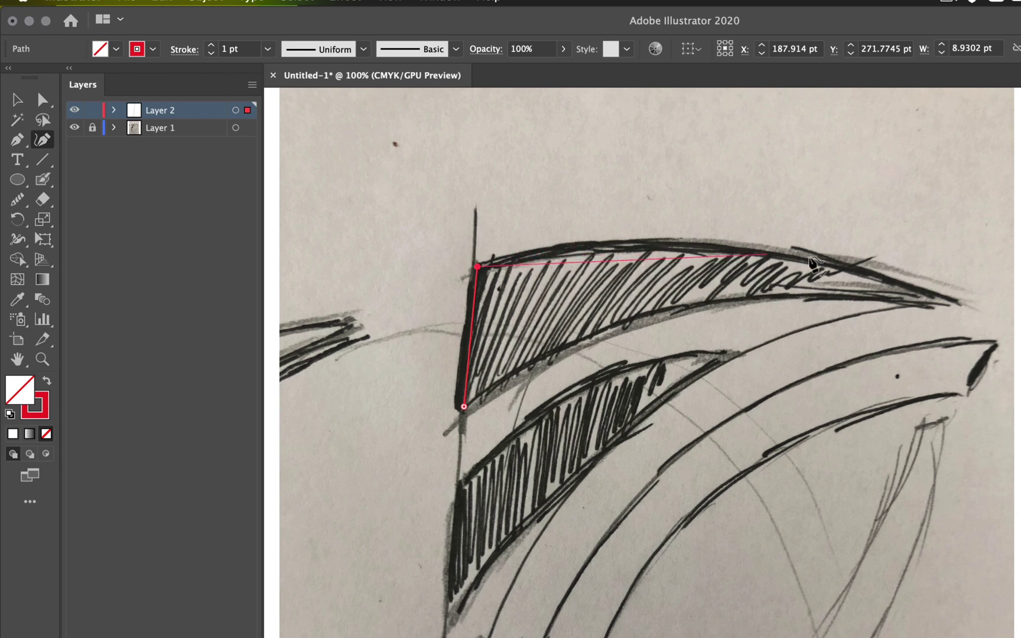
click(949, 301)
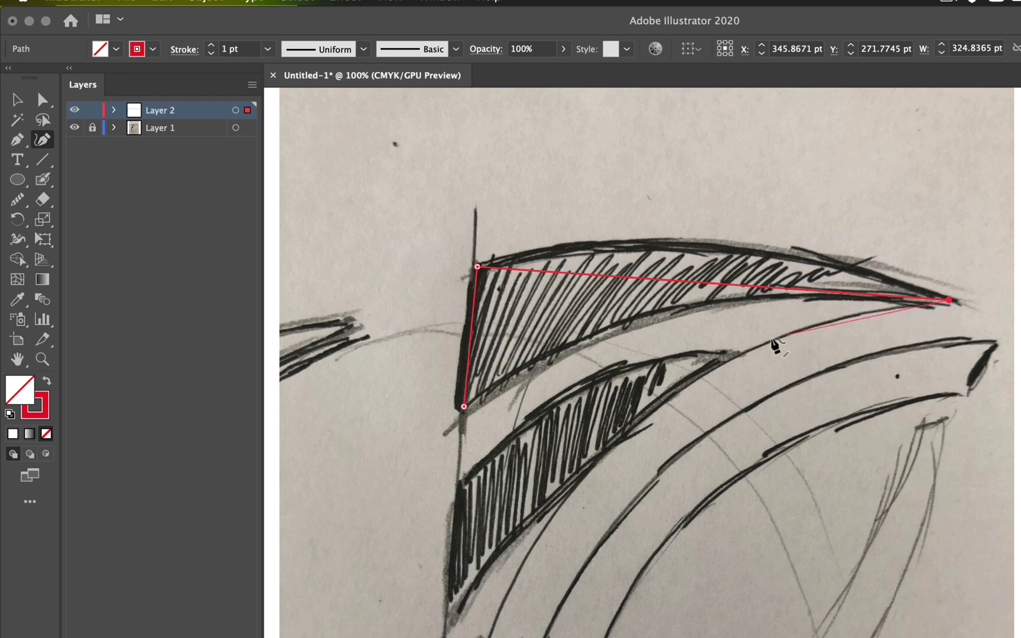
click(465, 407)
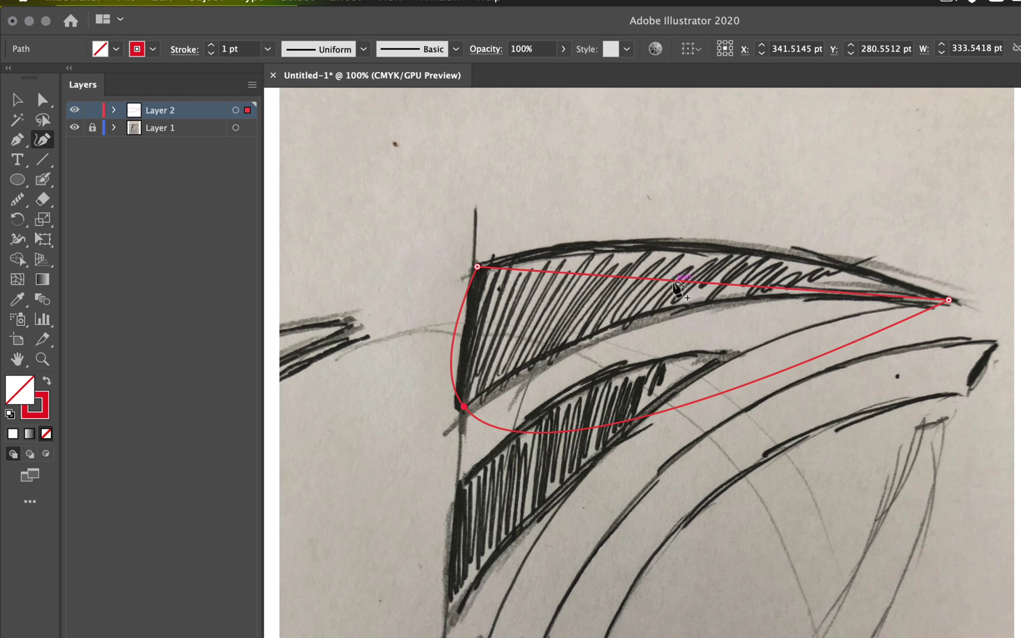
Bend the path's upper and lower edges to follow the sketched arcs, adding a curve anchor on each.
drag(674, 277, 669, 245)
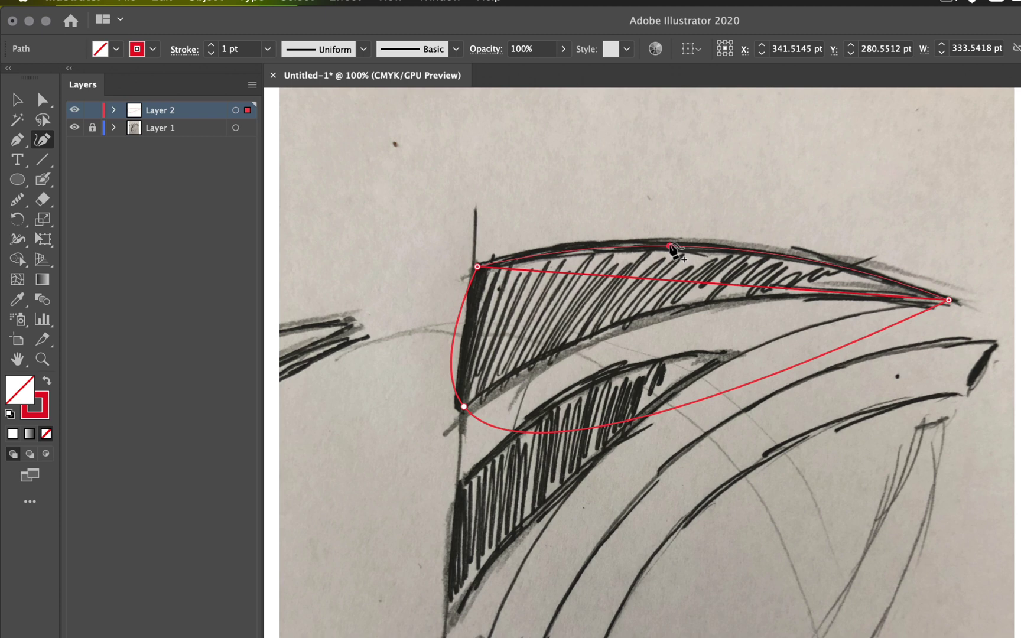
drag(671, 246, 670, 245)
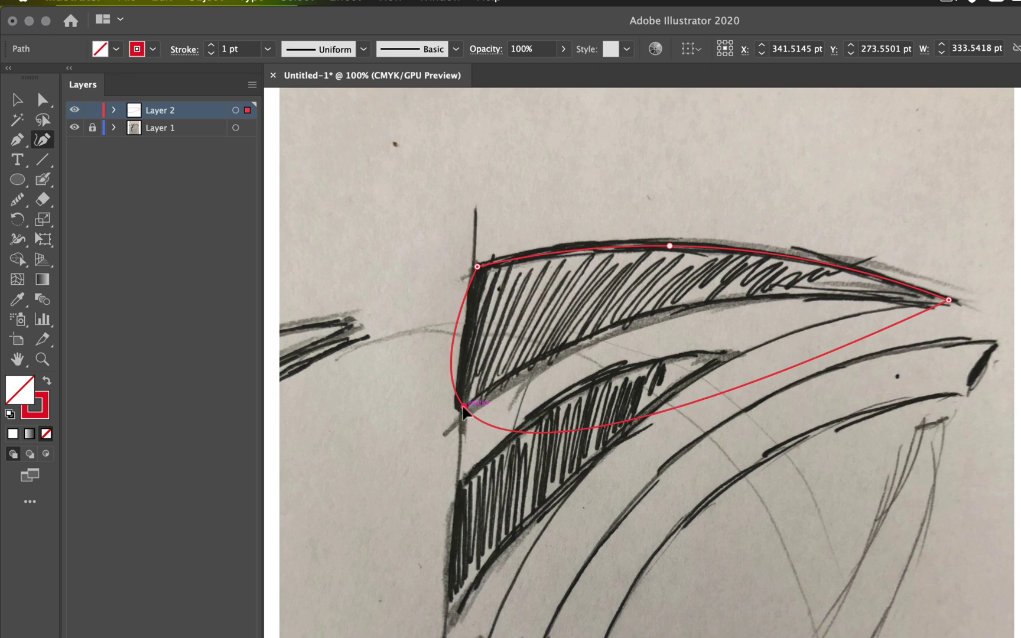
mouse_move(465, 408)
mouse_down()
mouse_move(460, 421)
mouse_move(464, 407)
mouse_up()
click(678, 406)
drag(676, 401, 573, 351)
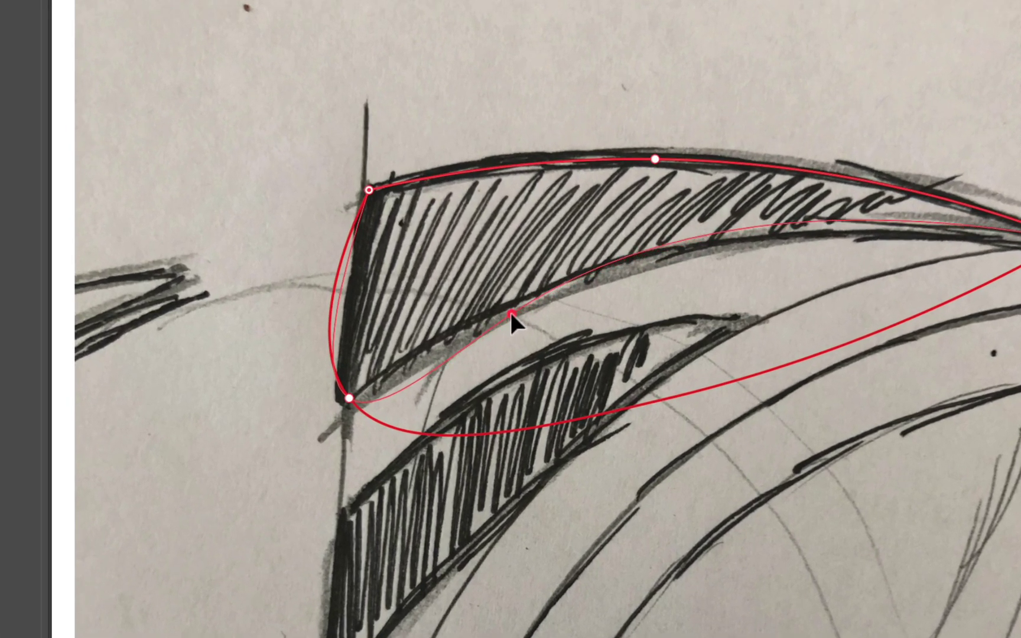
drag(512, 313, 512, 314)
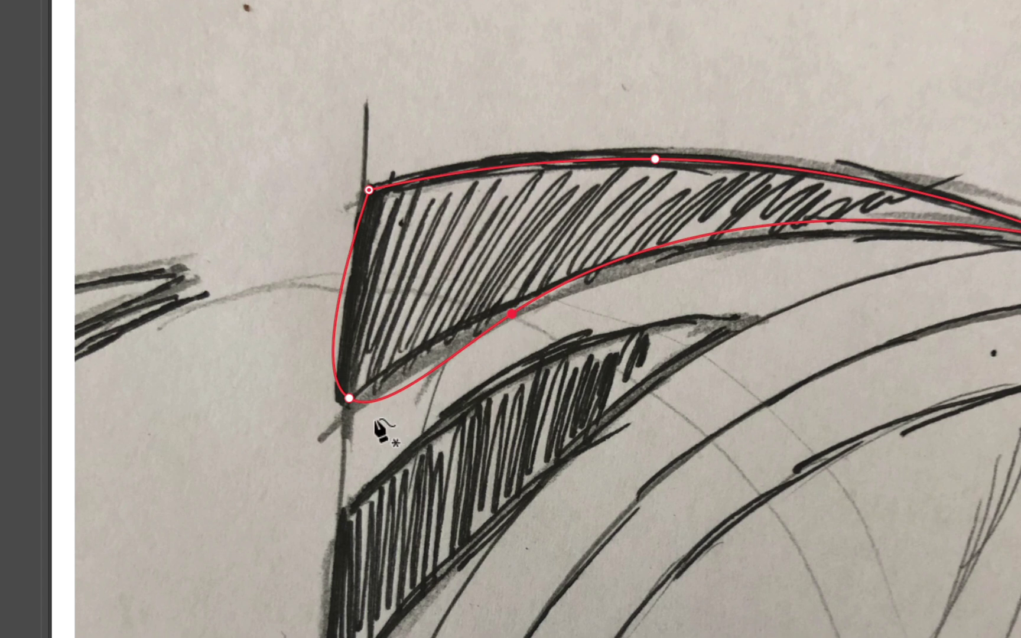
Convert the path's lower-left anchor to a corner point so the adjoining left edge is straight.
double_click(349, 399)
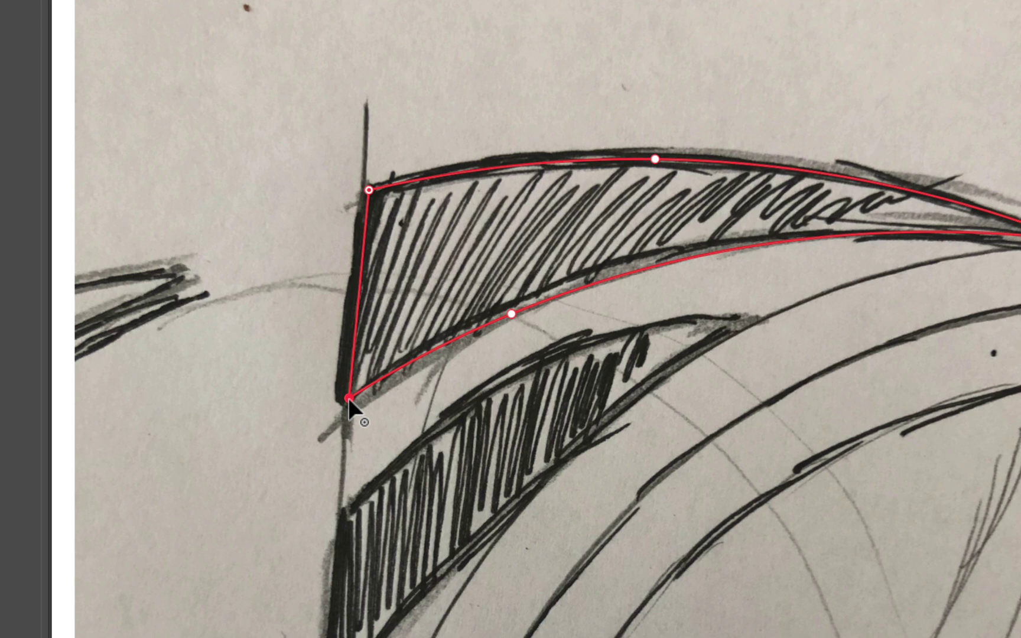
double_click(349, 398)
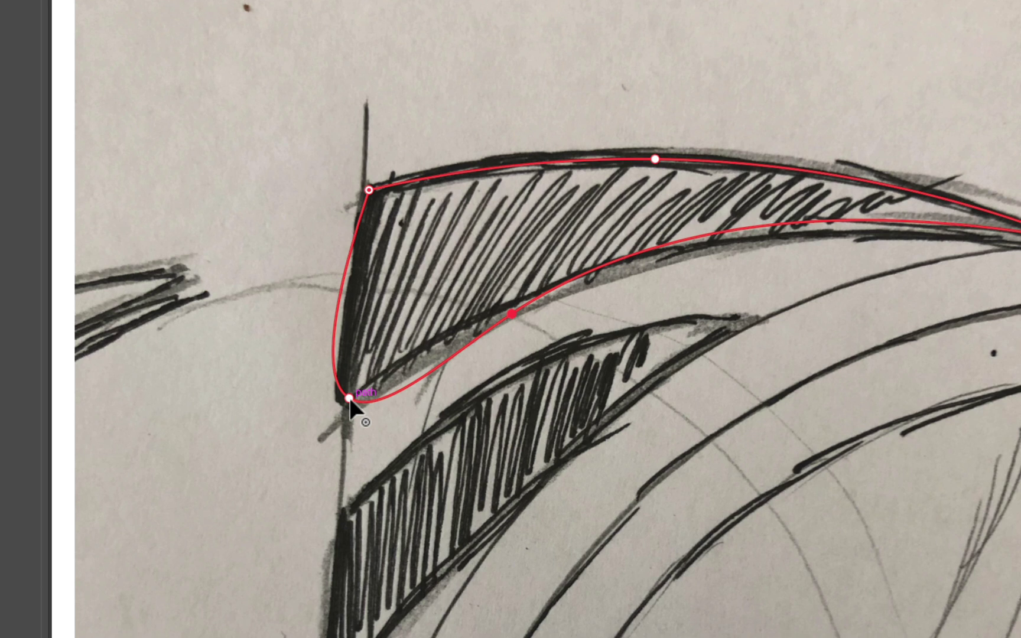
double_click(349, 398)
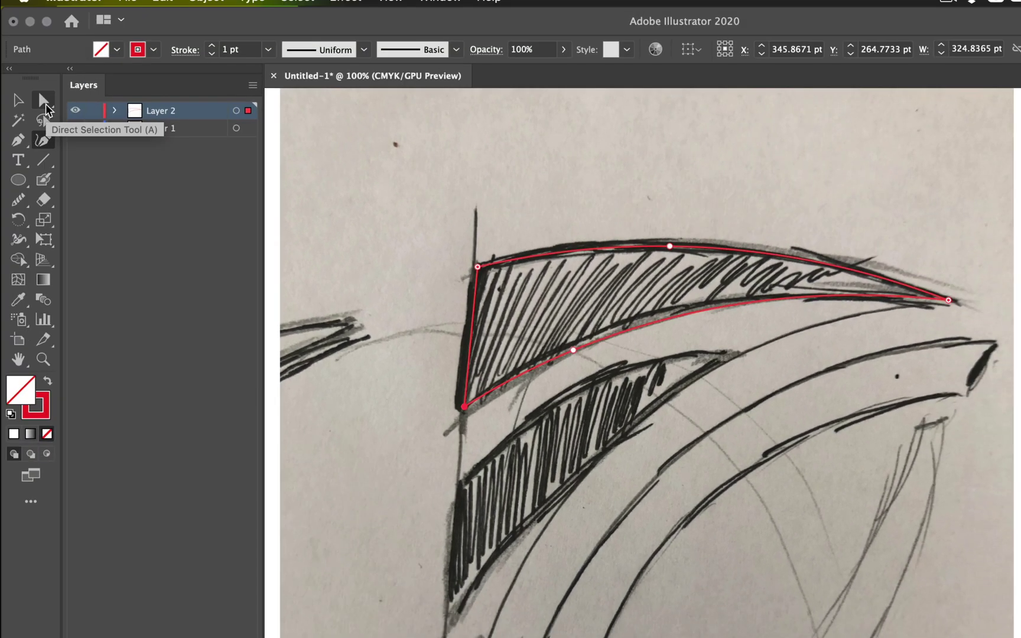
Refine the lower edge with Direct Selection by moving its middle anchor up along the sketch line and shortening its handle, then deselect the path.
click(45, 106)
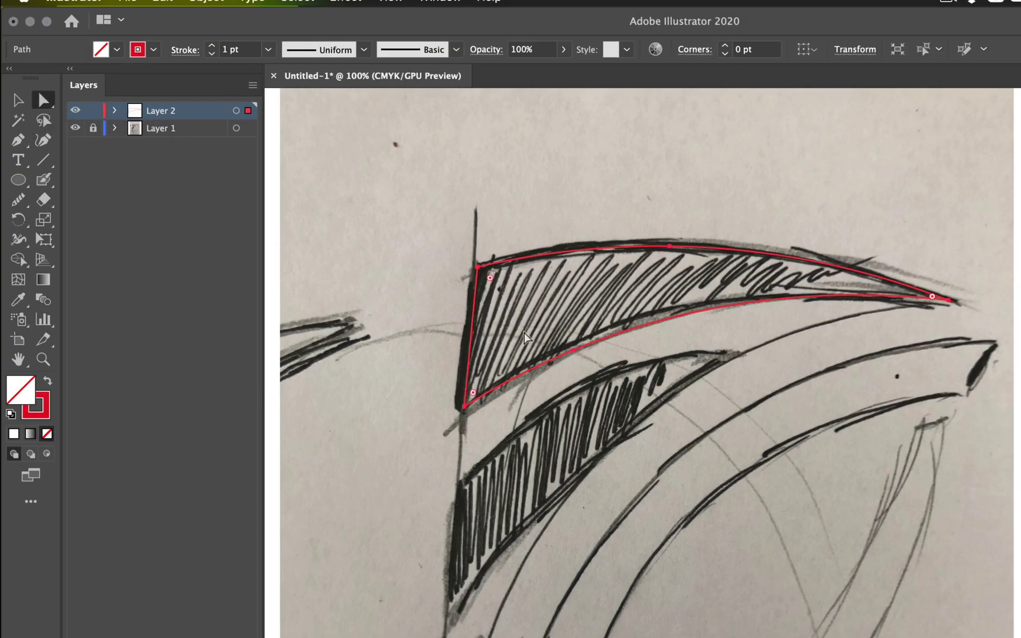
click(576, 354)
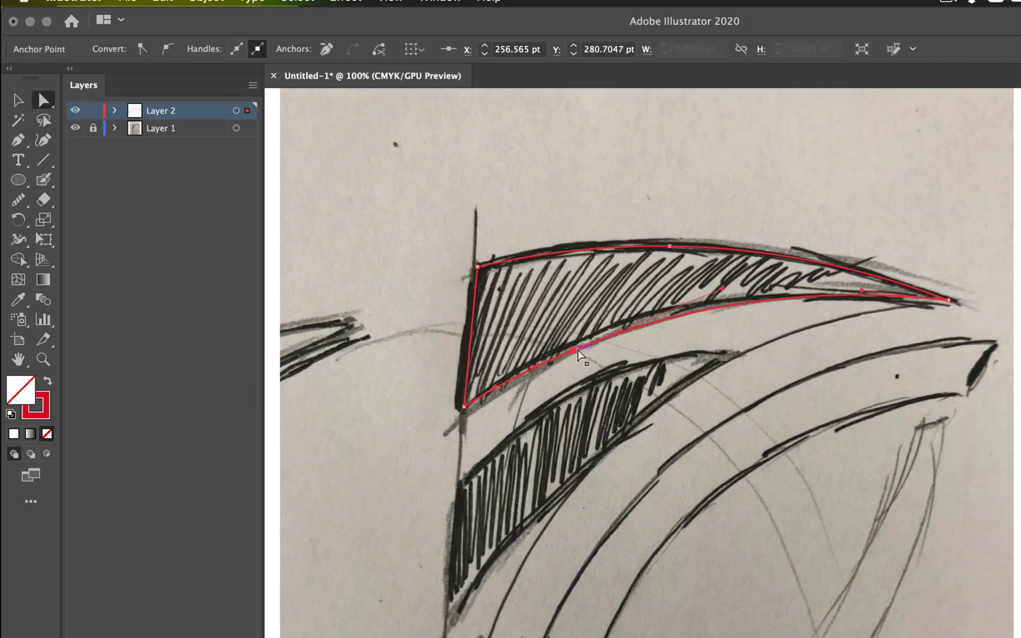
drag(577, 353, 590, 340)
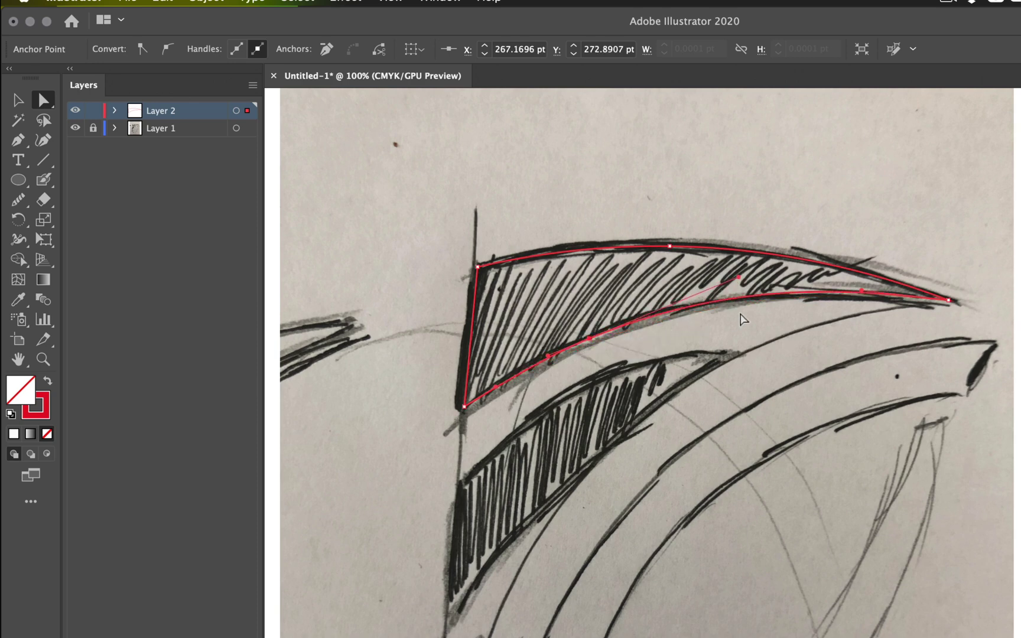
mouse_move(739, 278)
mouse_down()
mouse_move(731, 260)
mouse_move(737, 335)
mouse_move(720, 282)
mouse_up()
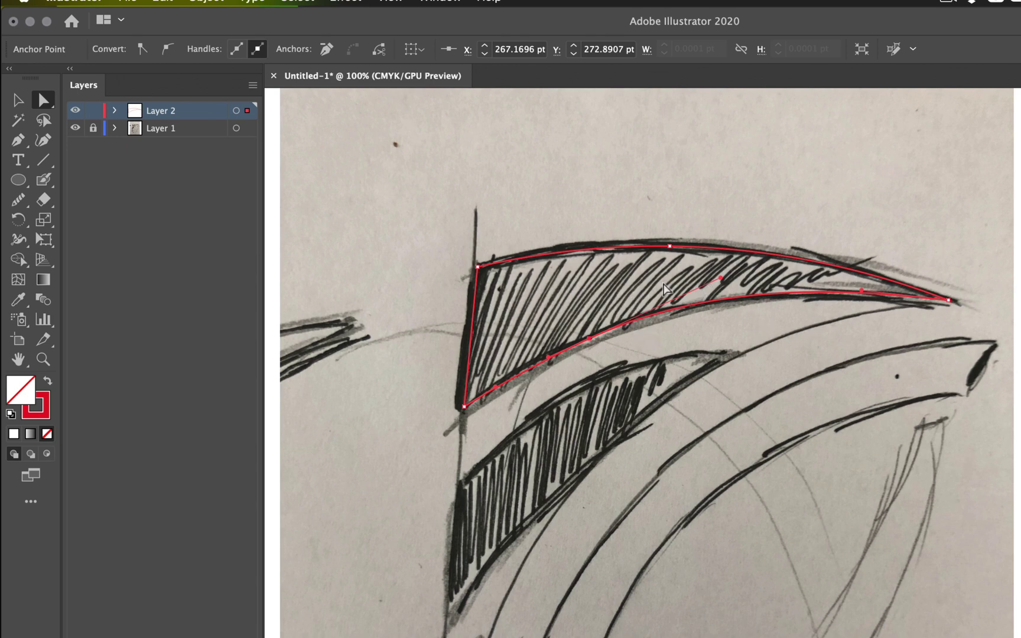
click(18, 100)
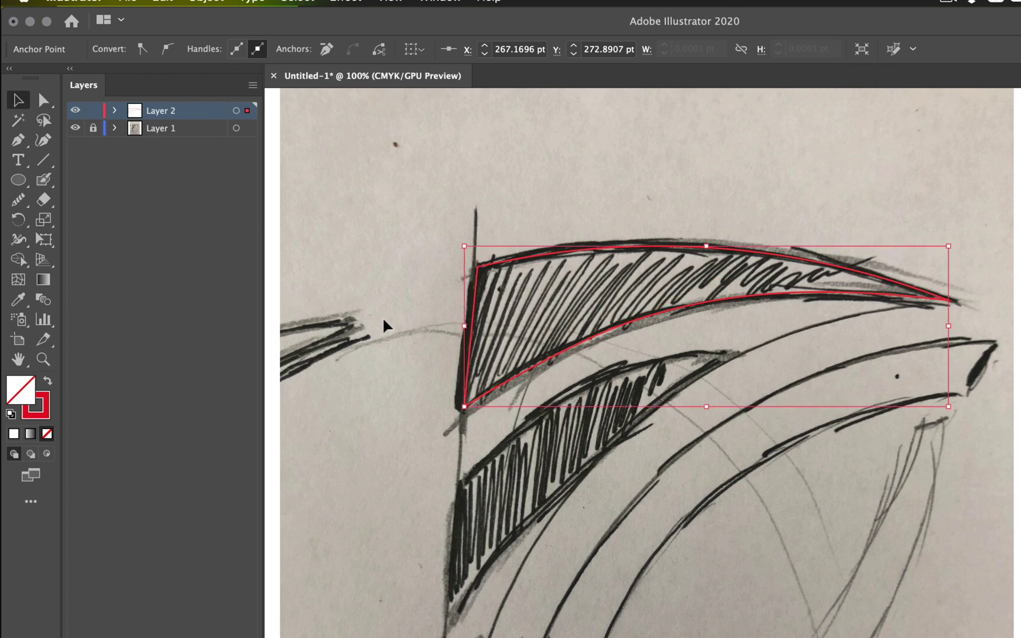
click(558, 359)
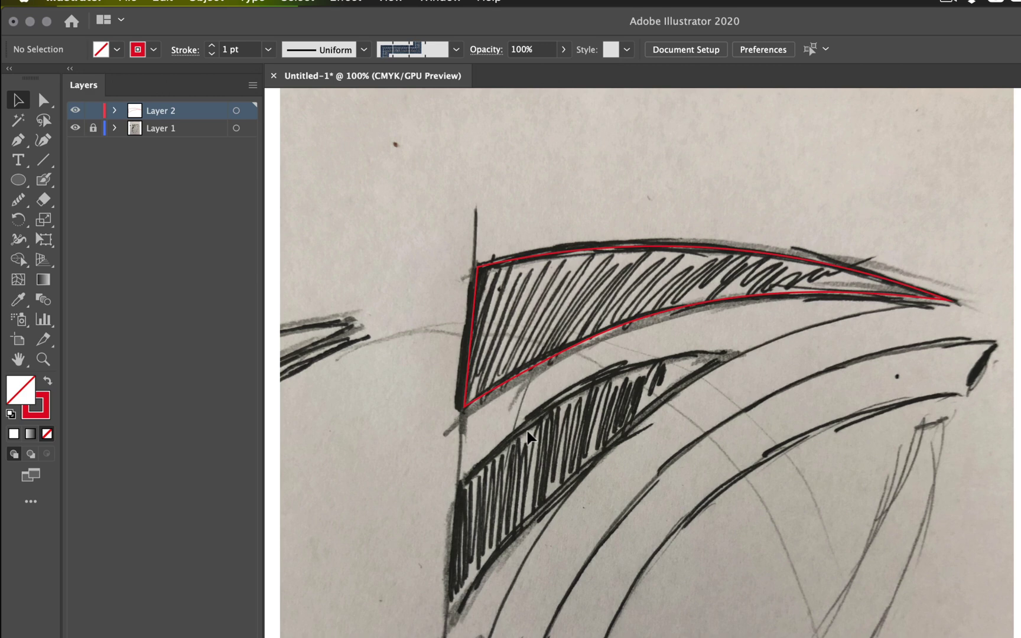
Give the traced shape a black fill and no stroke, and deselect it.
click(597, 254)
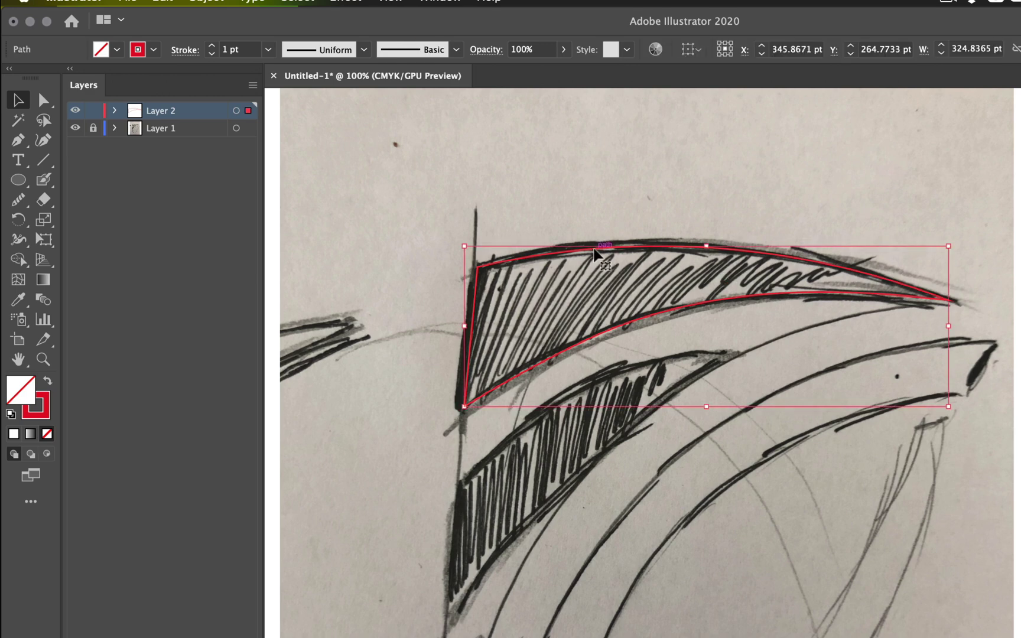
click(117, 50)
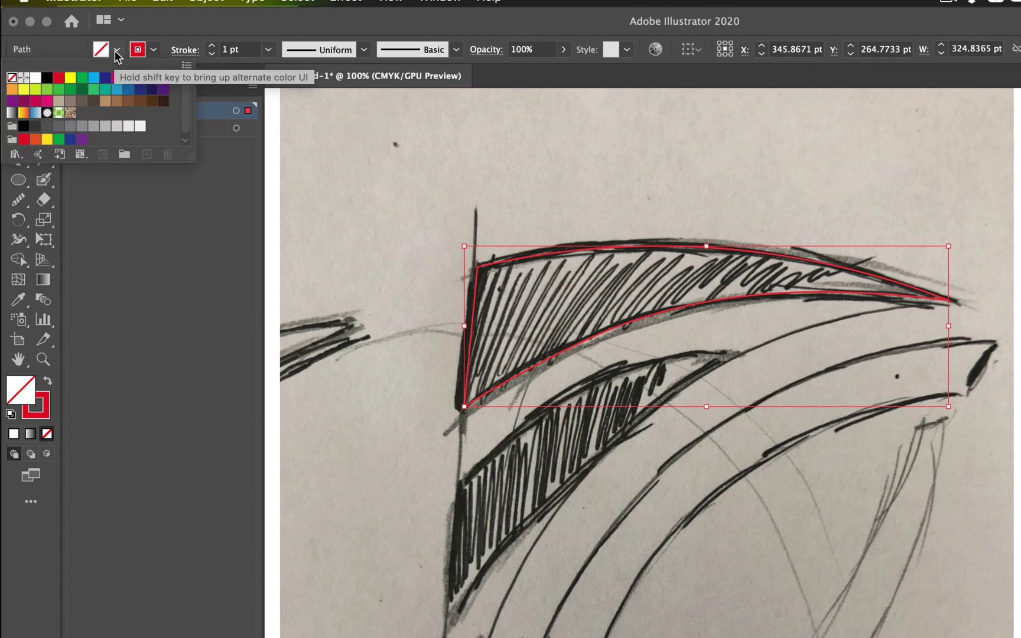
click(46, 84)
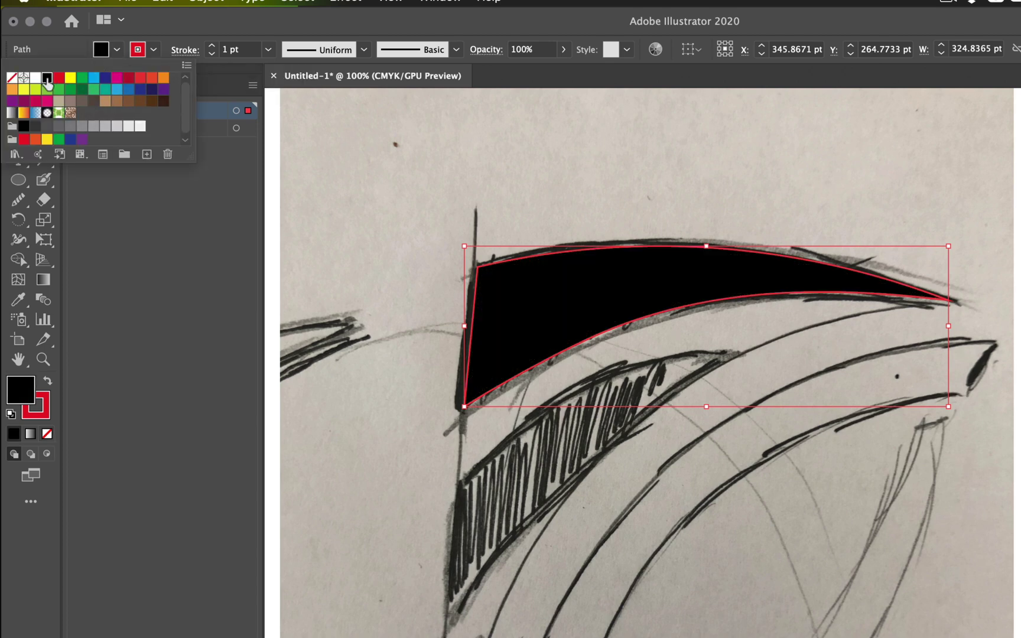
click(153, 50)
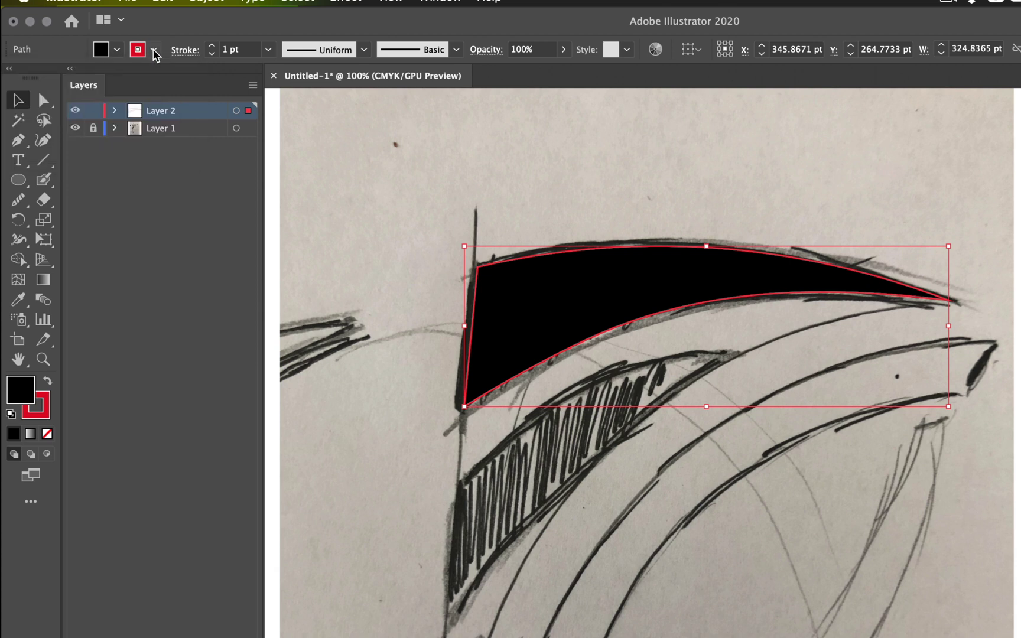
click(153, 50)
click(12, 79)
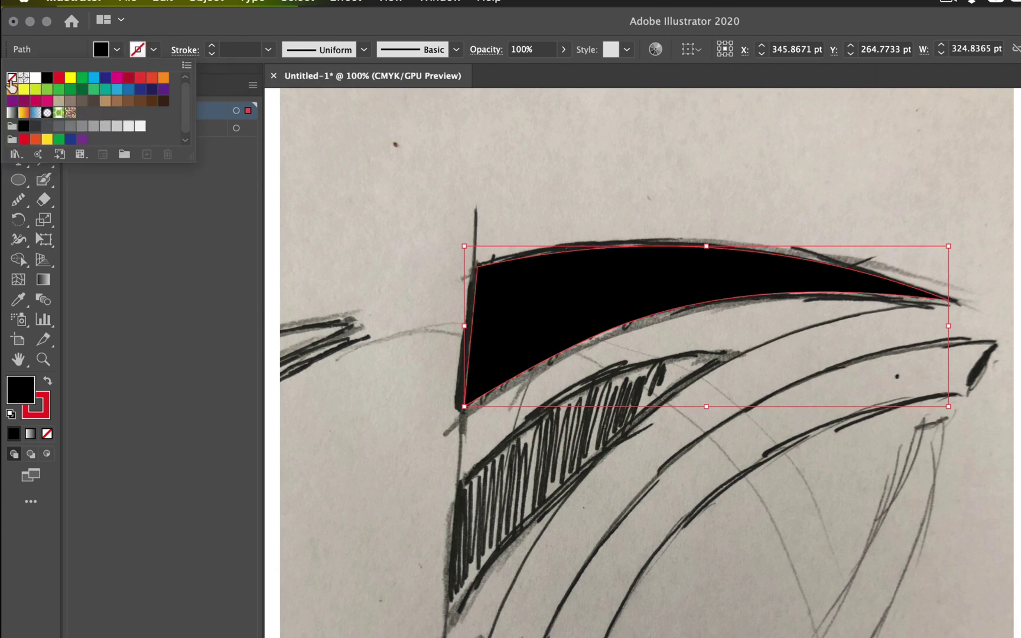
click(256, 239)
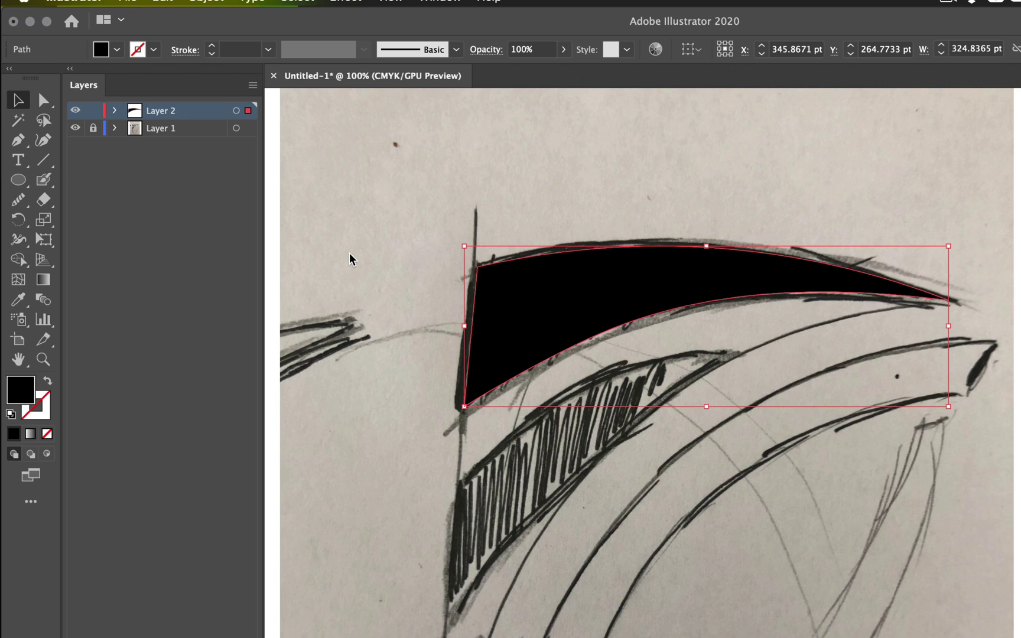
click(400, 296)
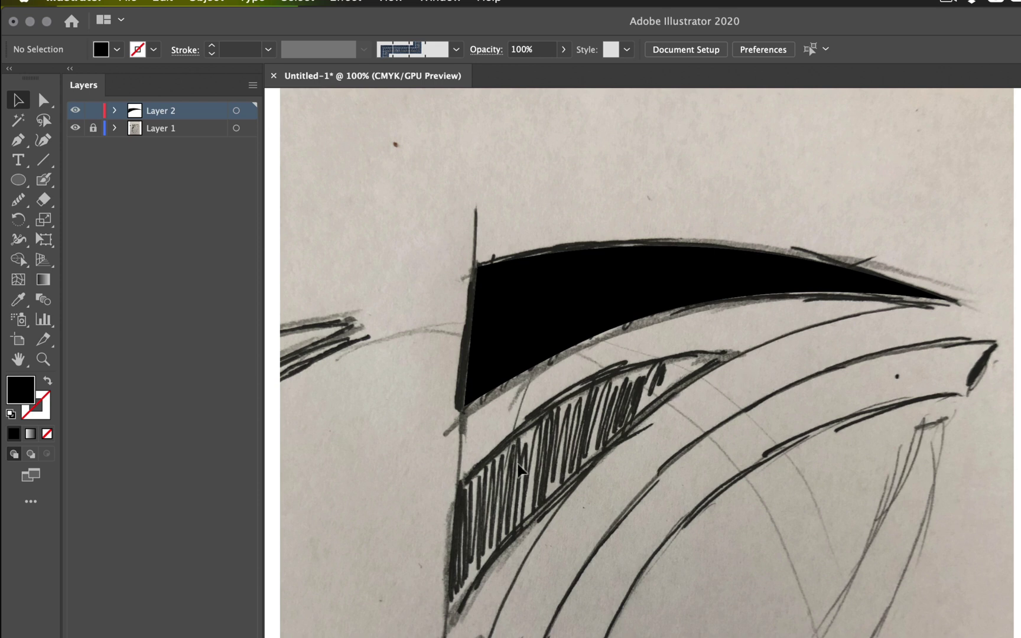
Set up the next outline with no fill and a magenta stroke, and activate the Curvature tool.
click(118, 52)
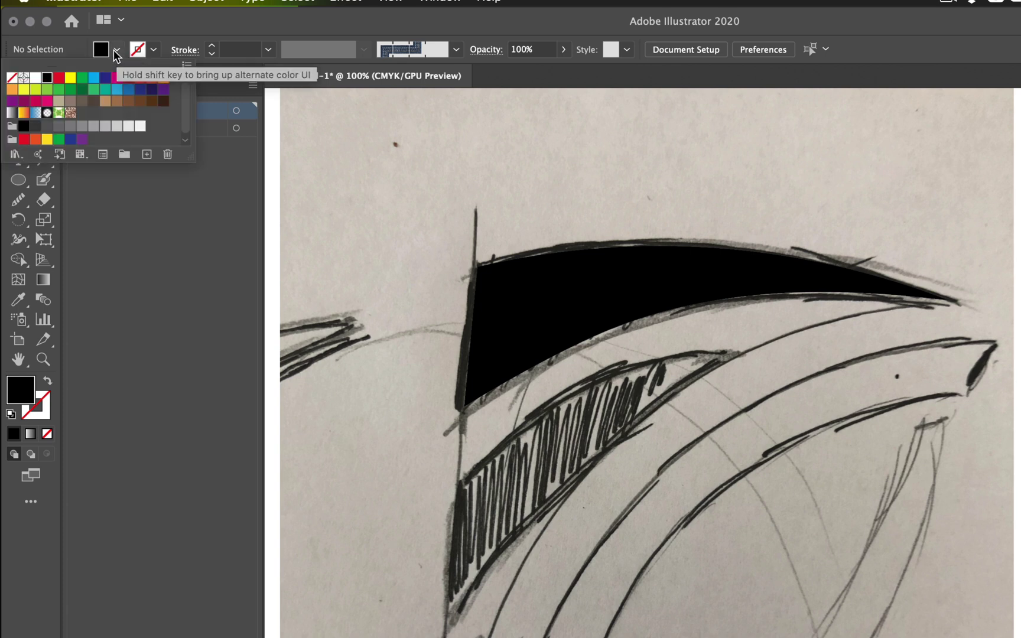
click(11, 79)
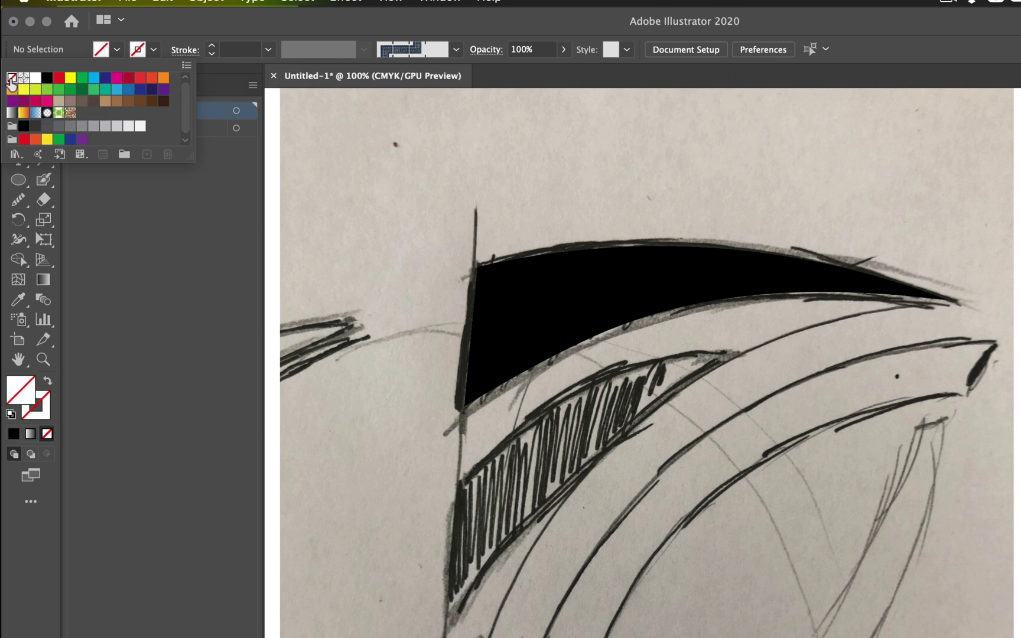
click(156, 51)
click(117, 79)
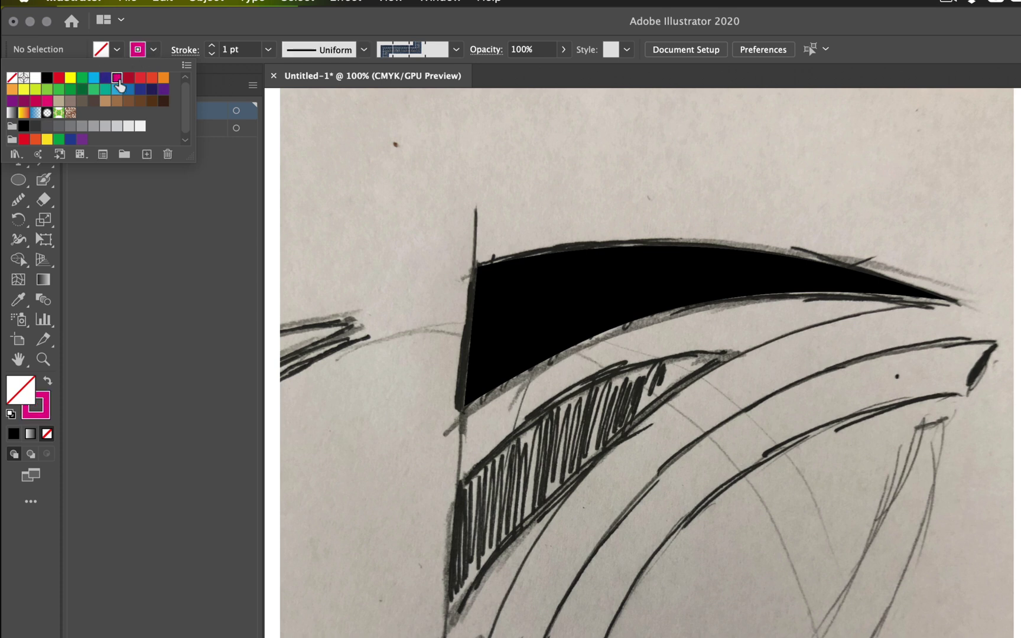
click(154, 51)
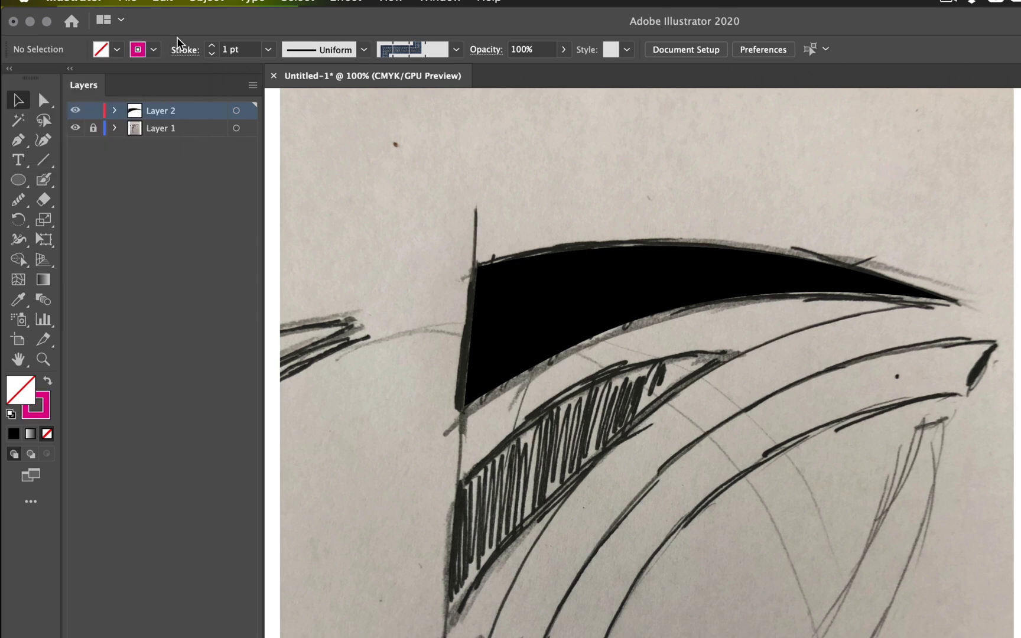
click(44, 141)
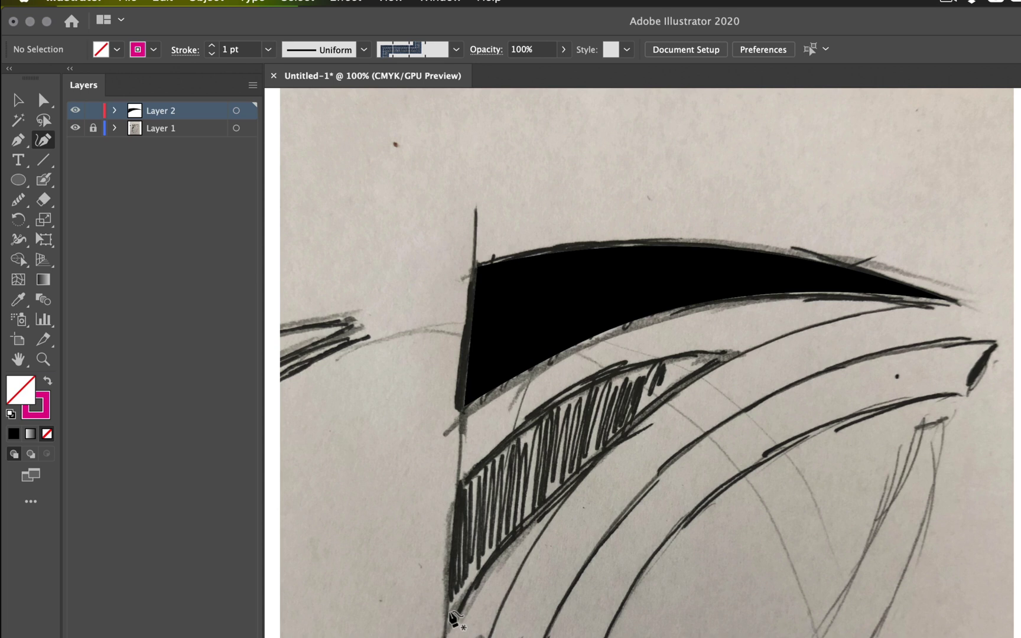
click(447, 613)
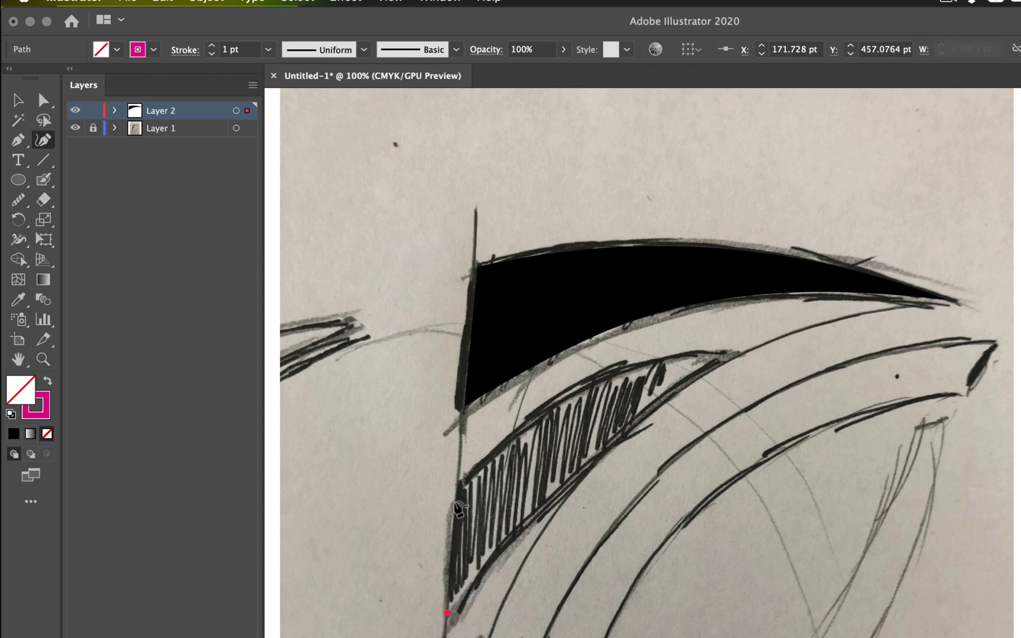
click(458, 485)
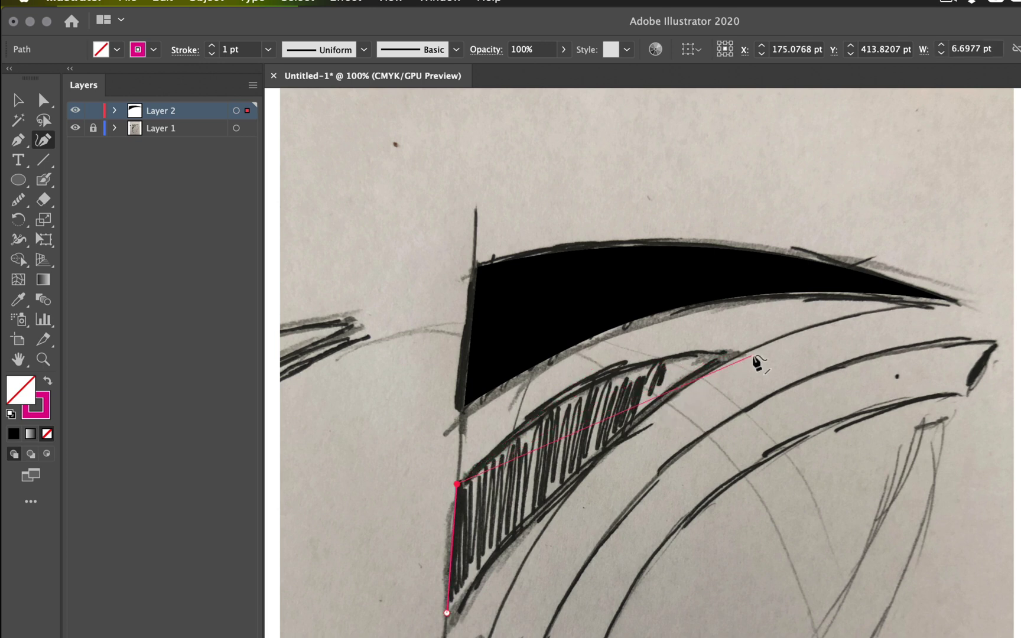
click(733, 356)
key(Escape)
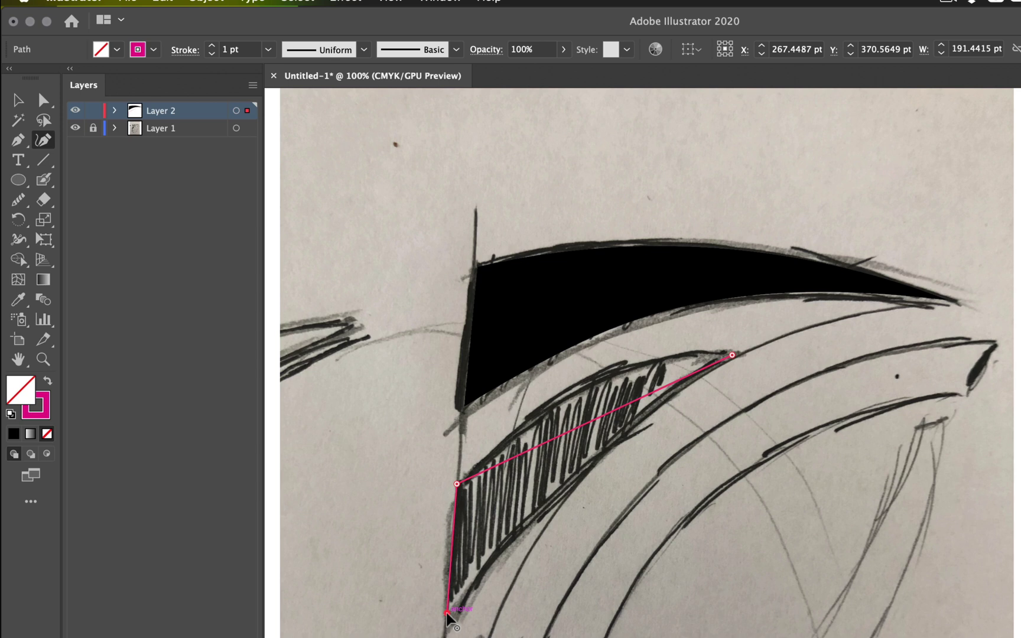
click(448, 613)
click(733, 356)
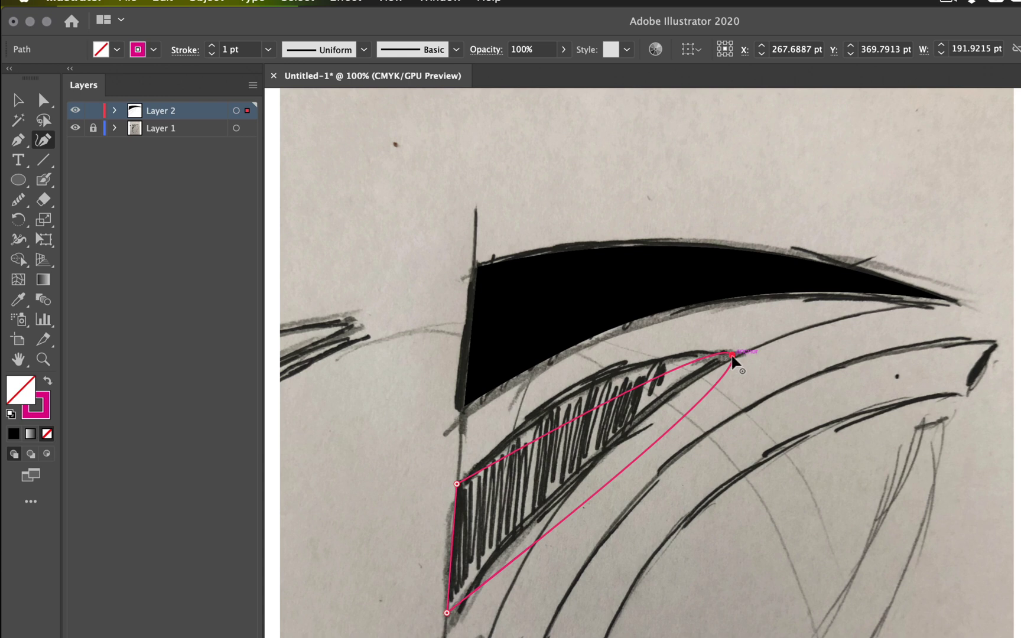
key(super+z)
key(super+z)
key(super+z)
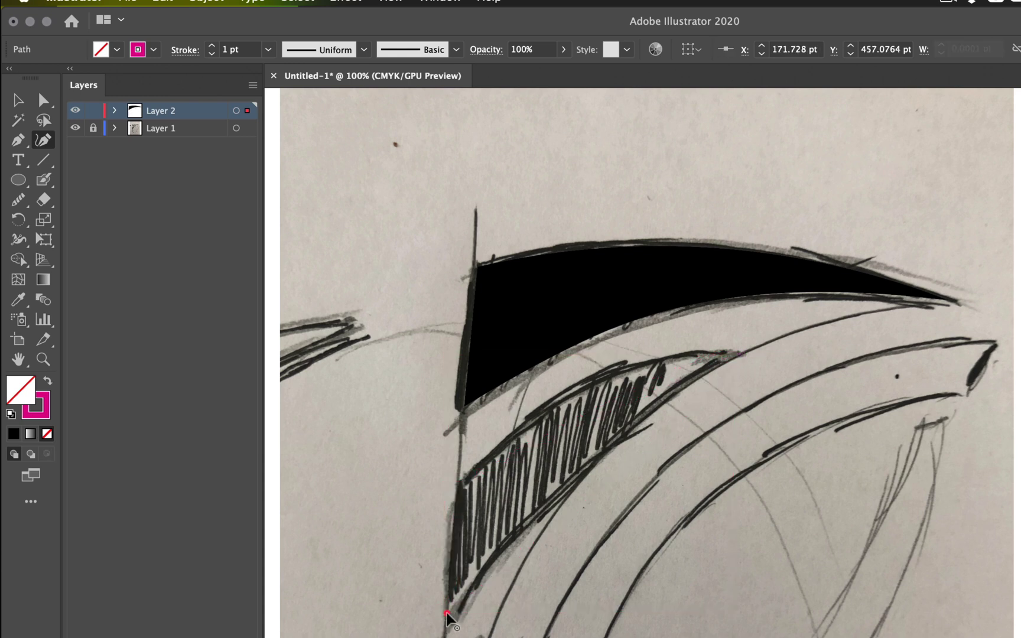
key(super+z)
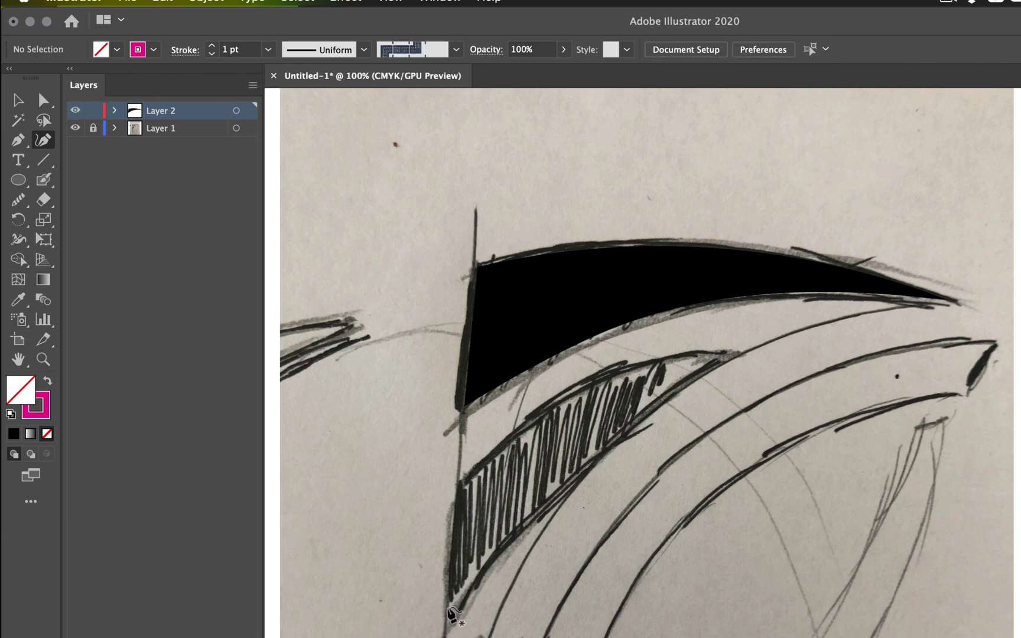
Outline the hatched shape below the black arc as a closed path with anchors at its lower-left corner, upper-left corner and pointed right tip.
click(447, 608)
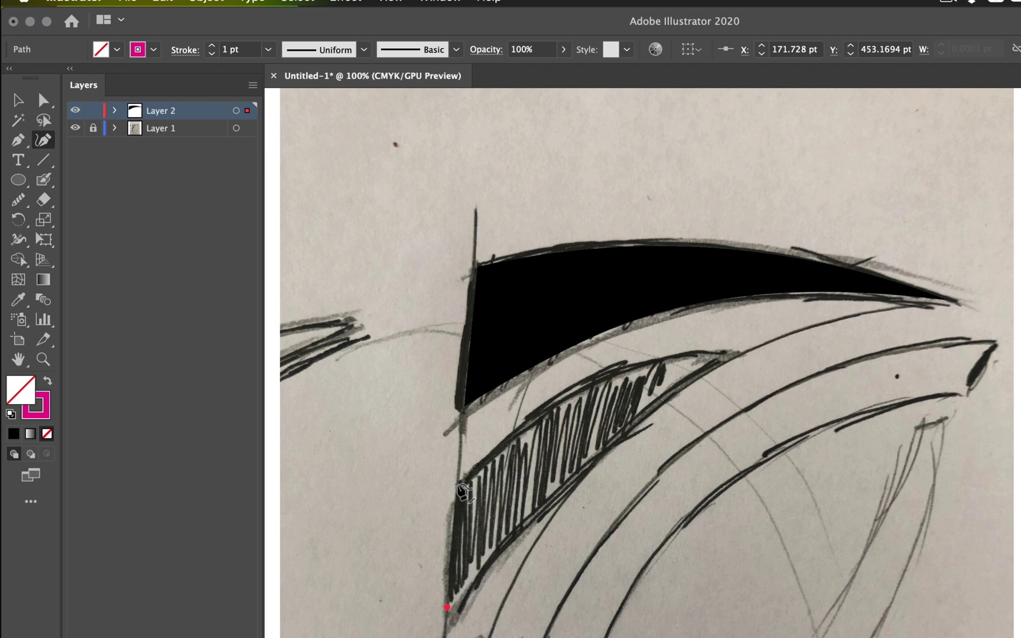
click(457, 483)
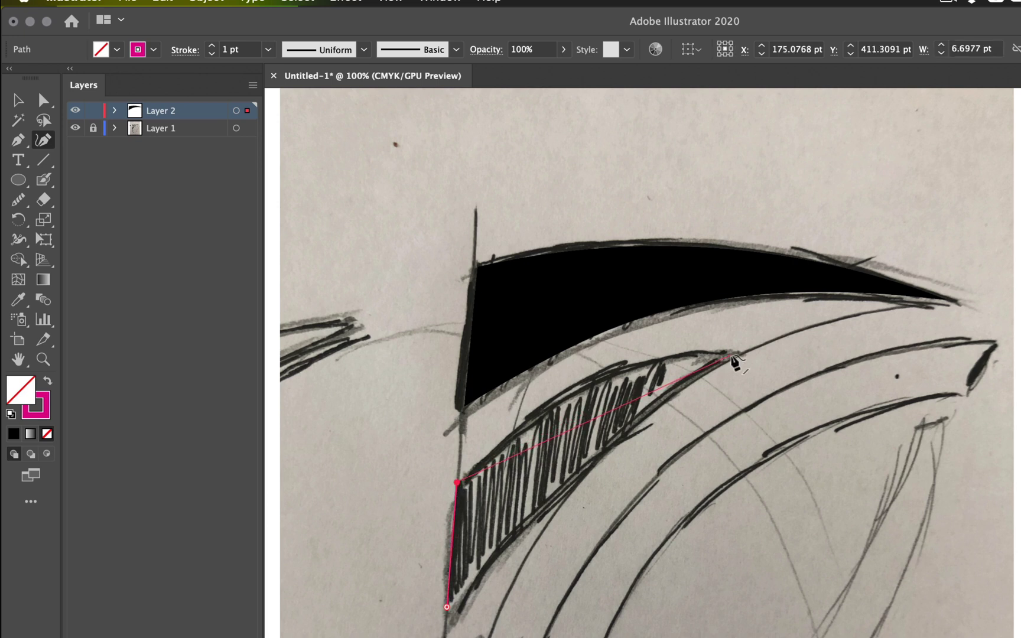
click(732, 355)
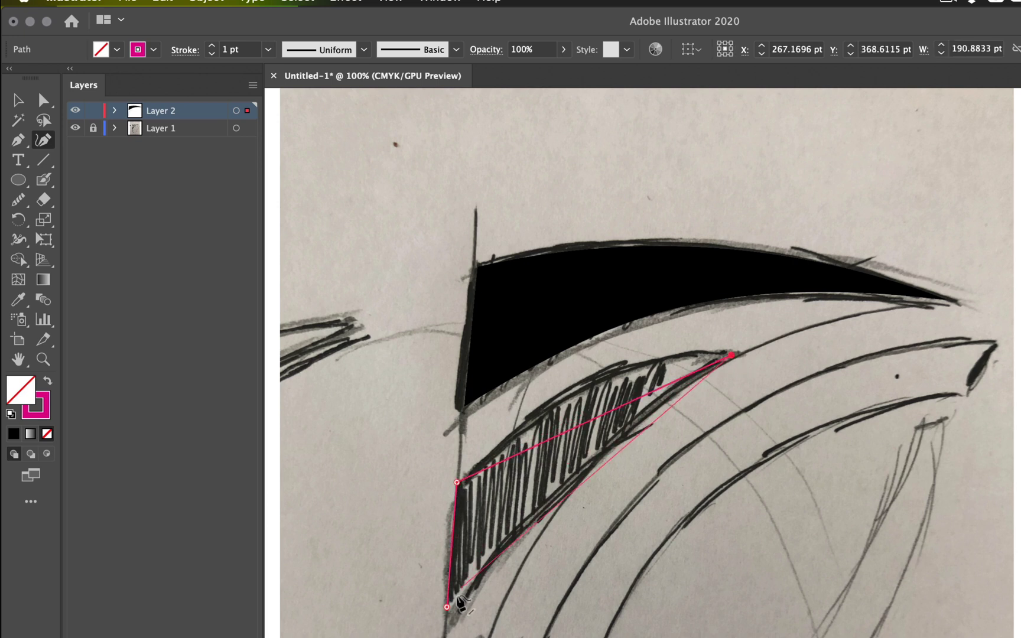
click(447, 608)
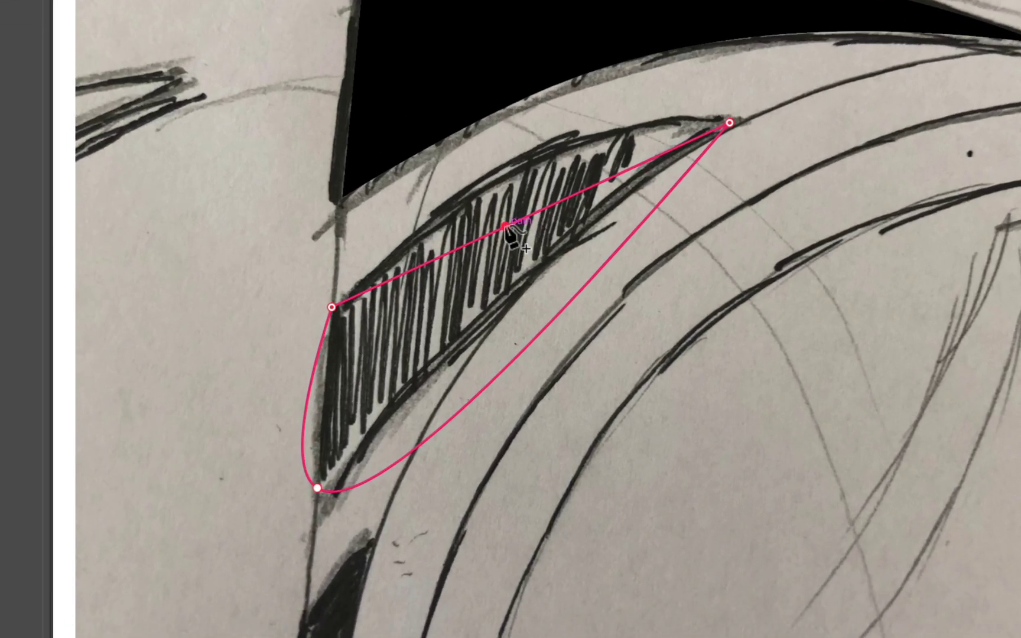
Bend the new path's upper and lower edges onto the sketch lines and convert its lower-left anchor to a corner point.
drag(500, 213, 474, 198)
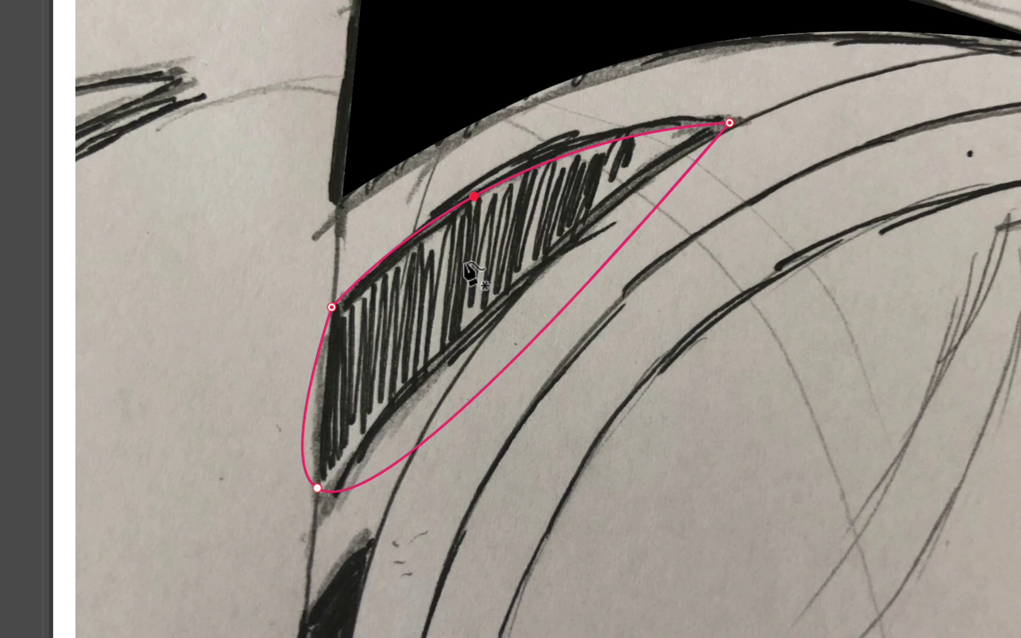
click(503, 370)
drag(502, 370, 447, 351)
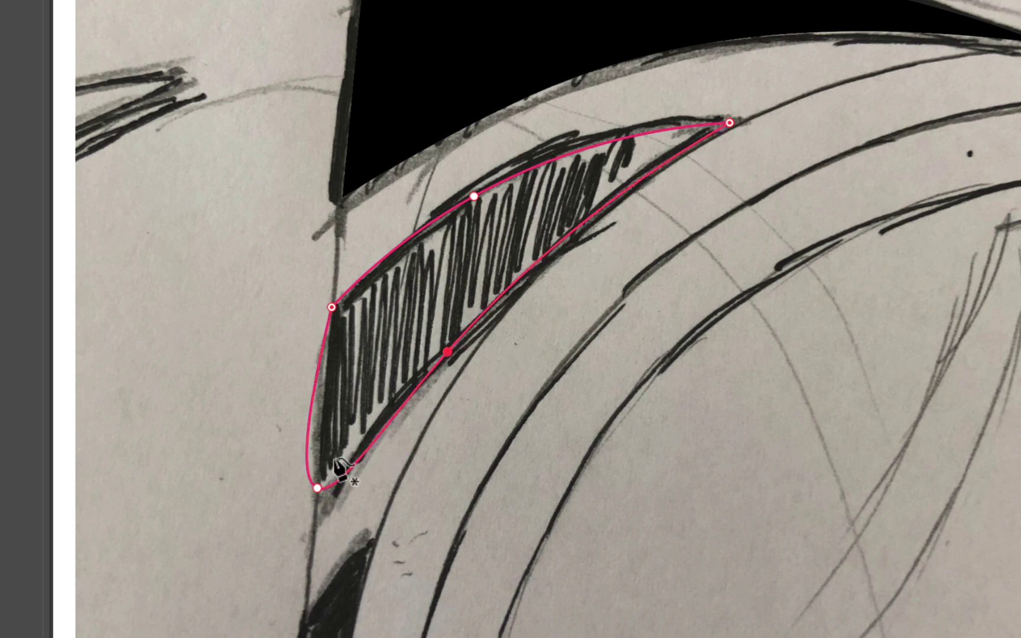
click(316, 485)
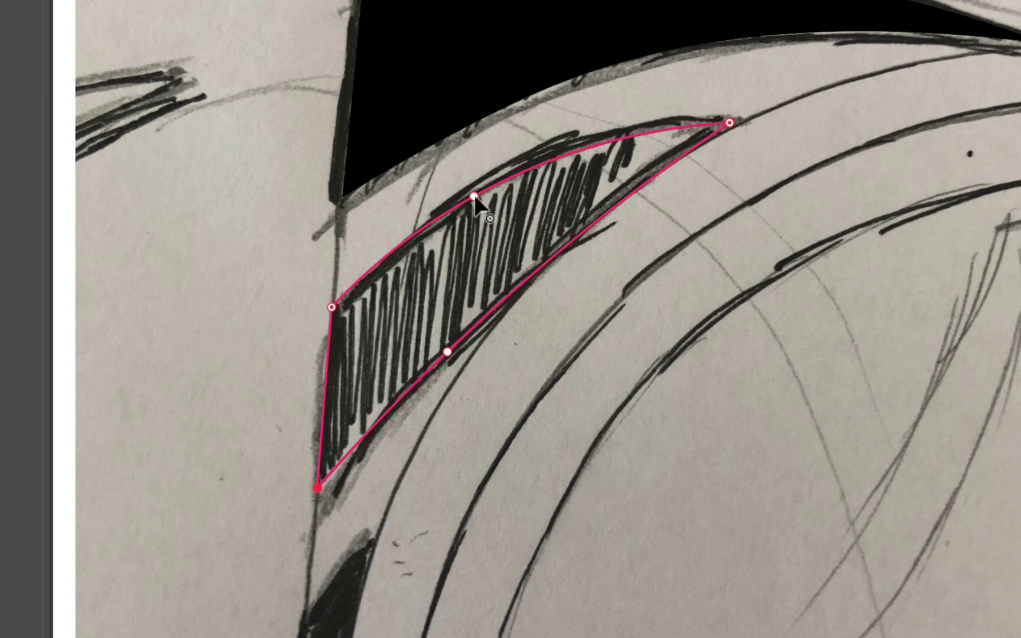
Refine the hatched shape's outline by shifting the upper edge's middle anchor along its arc and adjusting the lower edge's handles, then deselect it.
mouse_move(500, 183)
mouse_down()
mouse_move(392, 259)
mouse_move(494, 185)
mouse_up()
click(495, 187)
click(448, 353)
drag(544, 259, 524, 248)
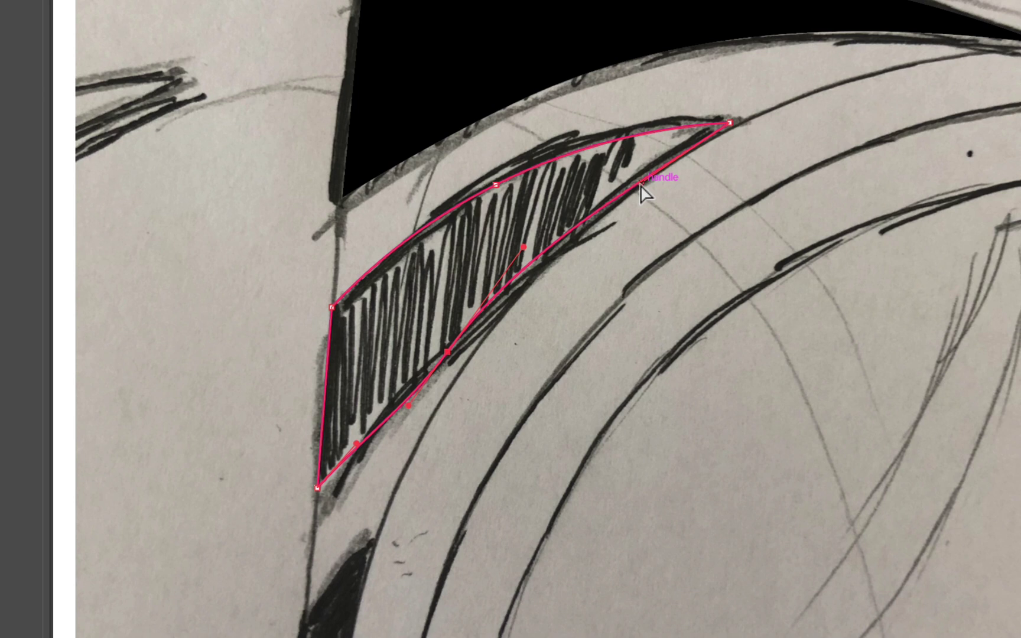
click(631, 185)
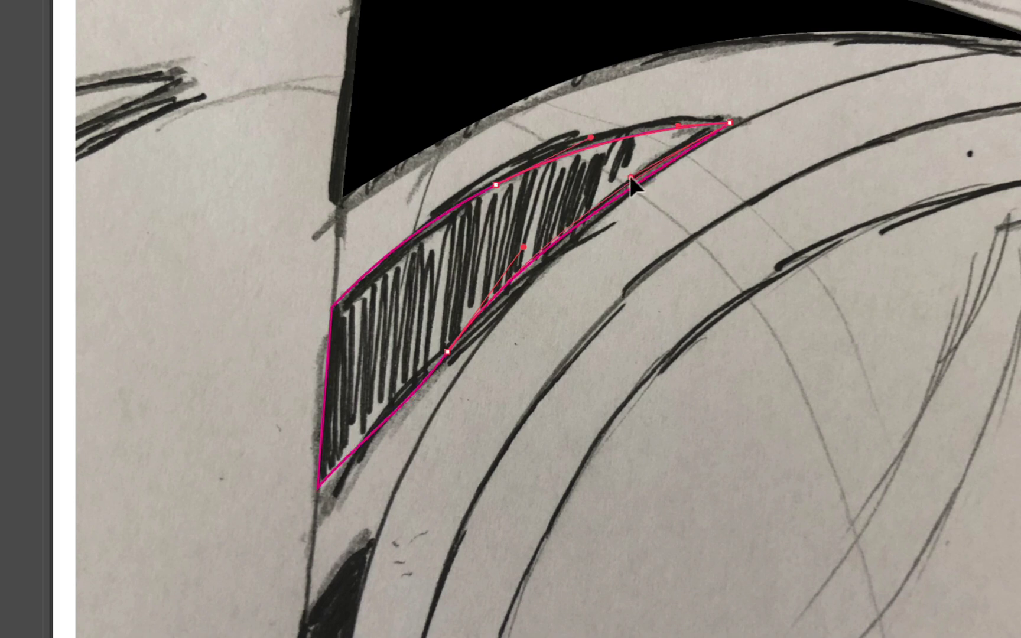
click(631, 183)
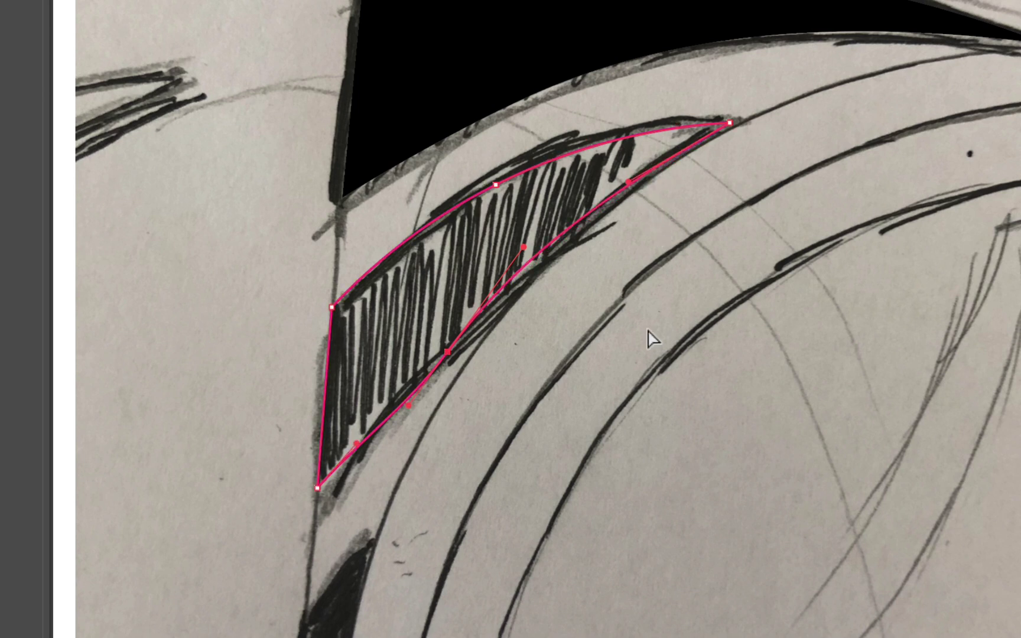
drag(358, 441, 396, 407)
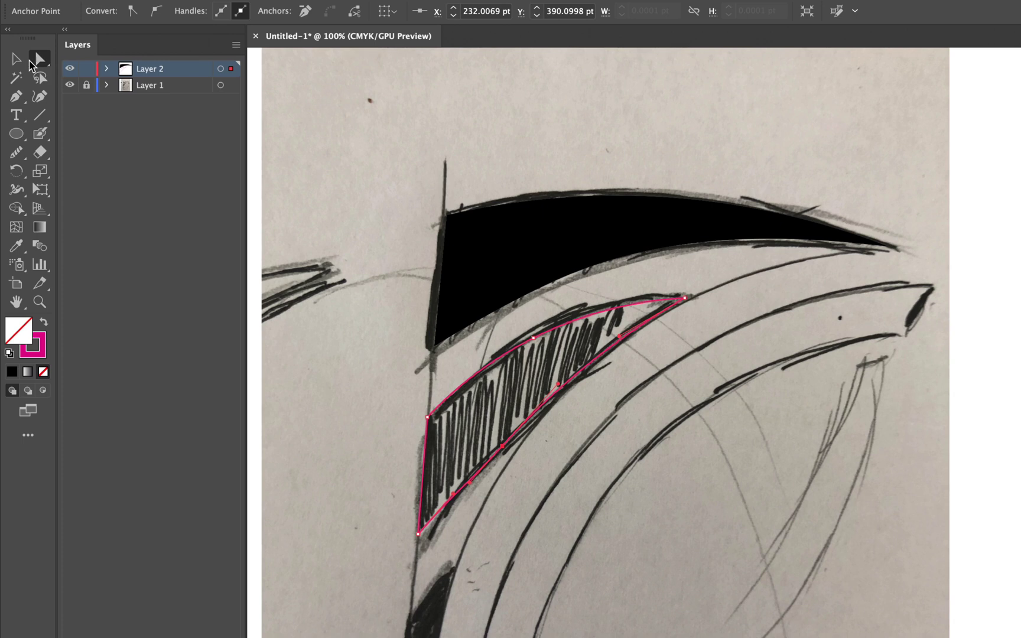
click(16, 58)
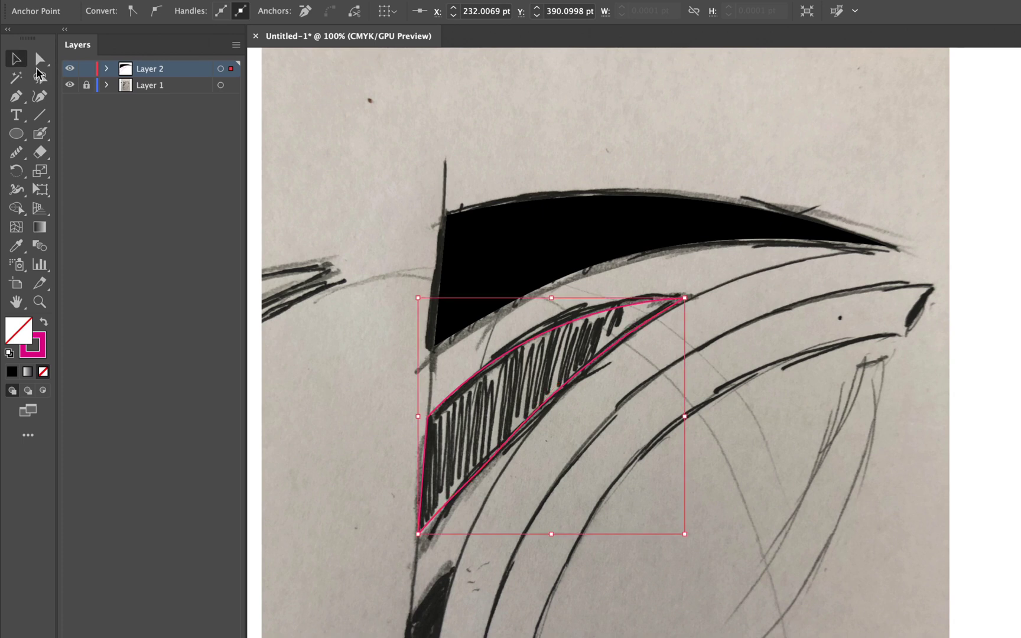
click(337, 476)
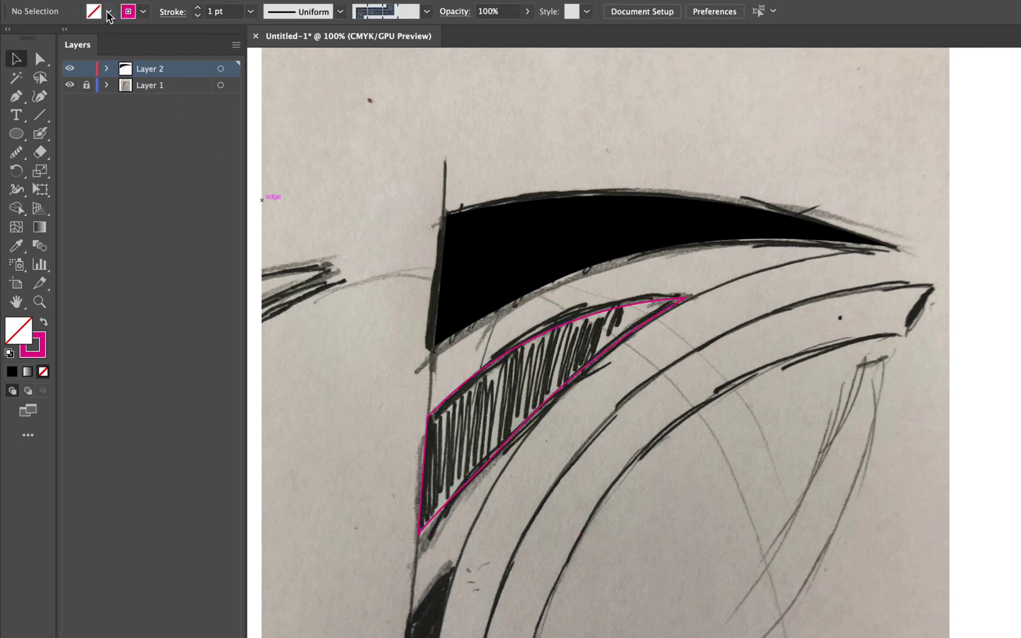
click(109, 11)
click(43, 38)
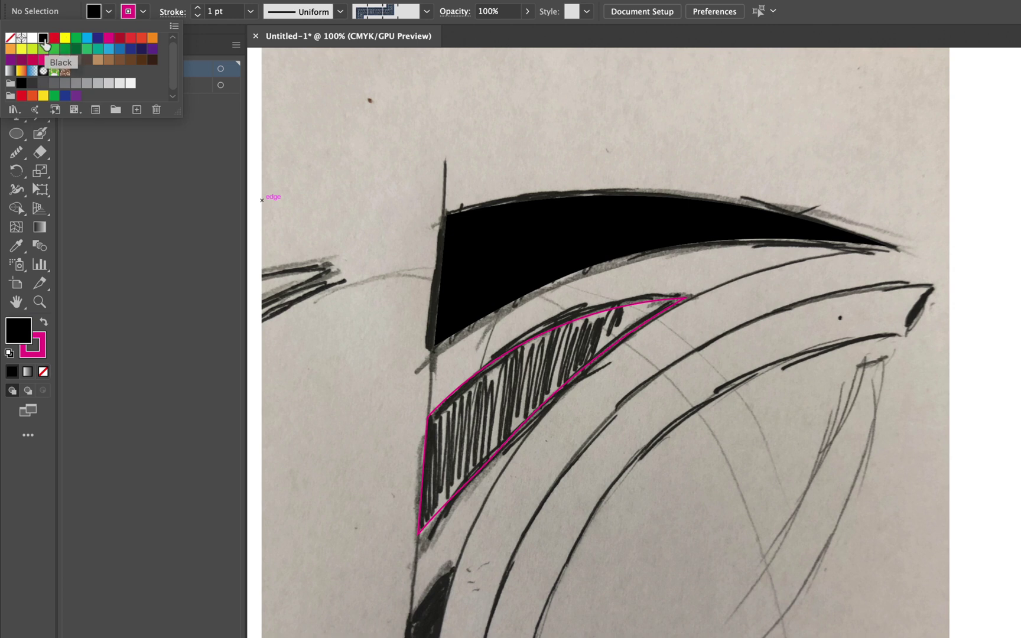
click(450, 403)
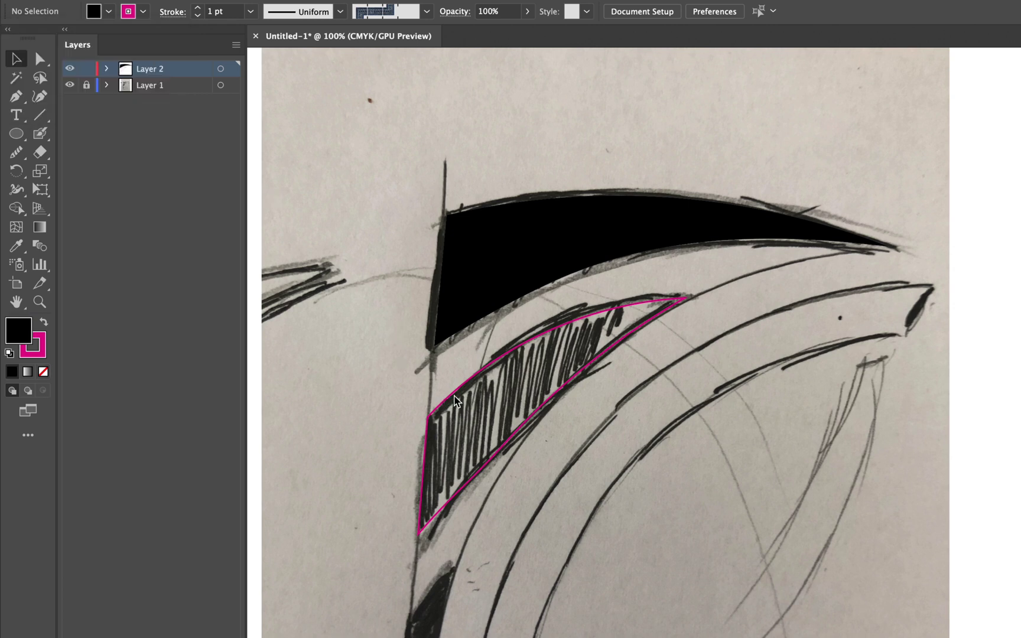
Give the magenta-outlined shape a black fill and remove its stroke.
click(482, 392)
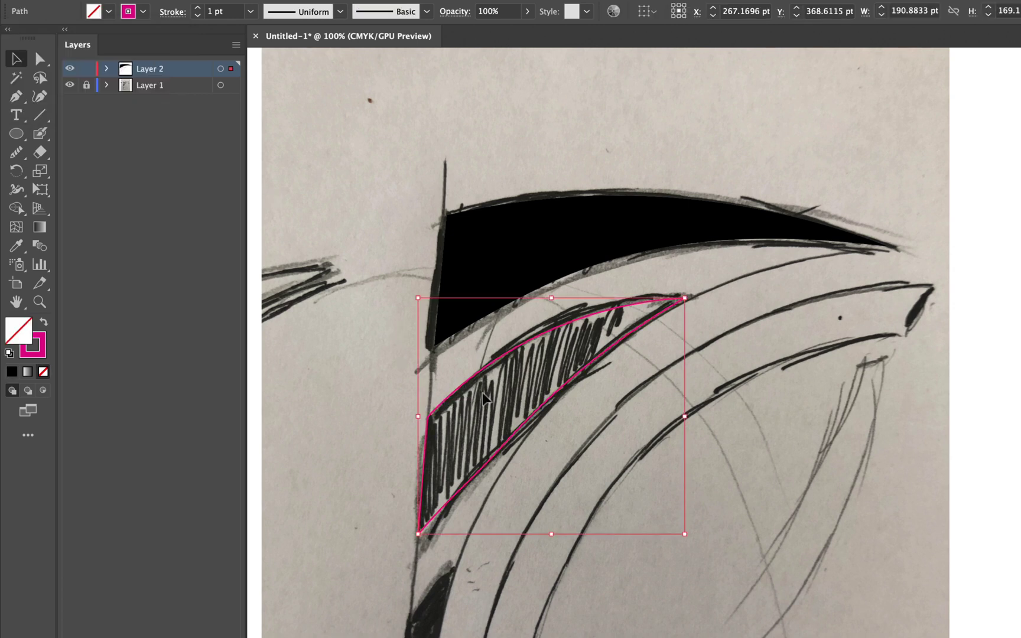
click(109, 12)
click(44, 40)
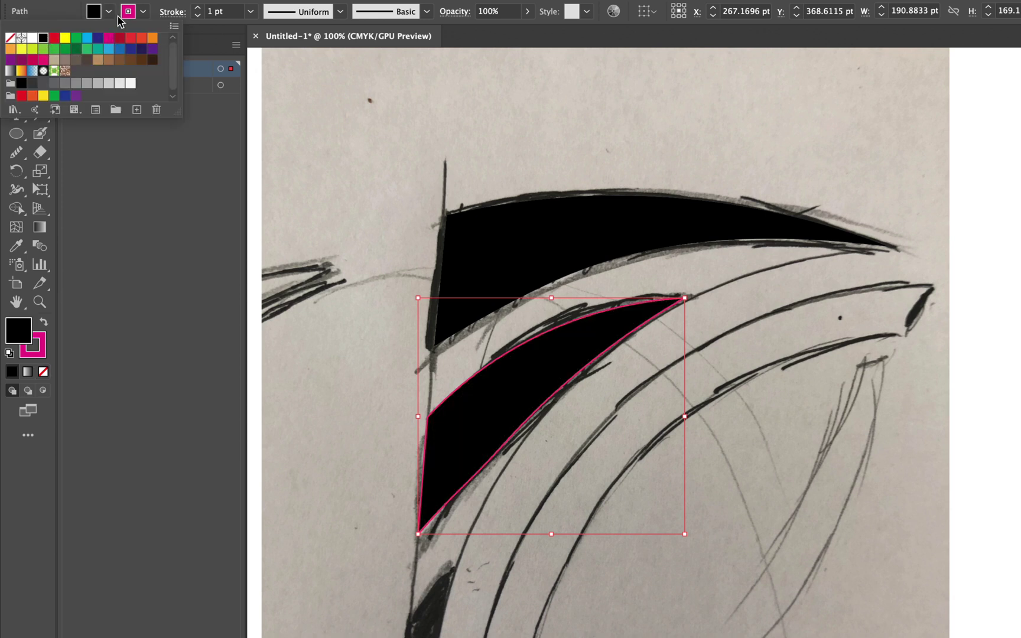
click(144, 13)
click(10, 39)
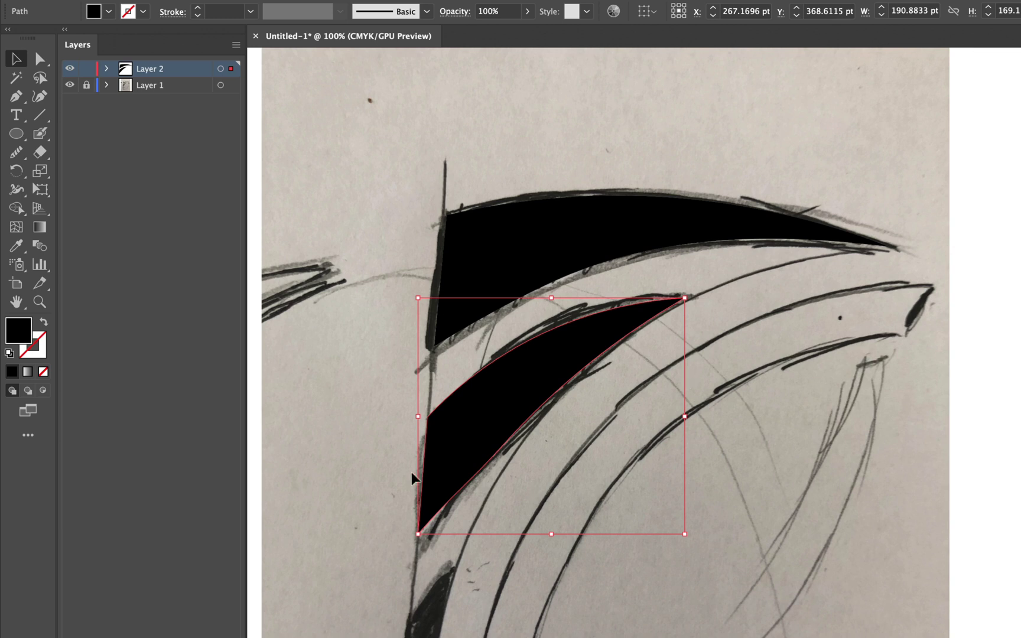
Use Direct Selection to nudge the middle anchor on the second shape's lower edge 3 pt right and 6 pt up.
click(17, 98)
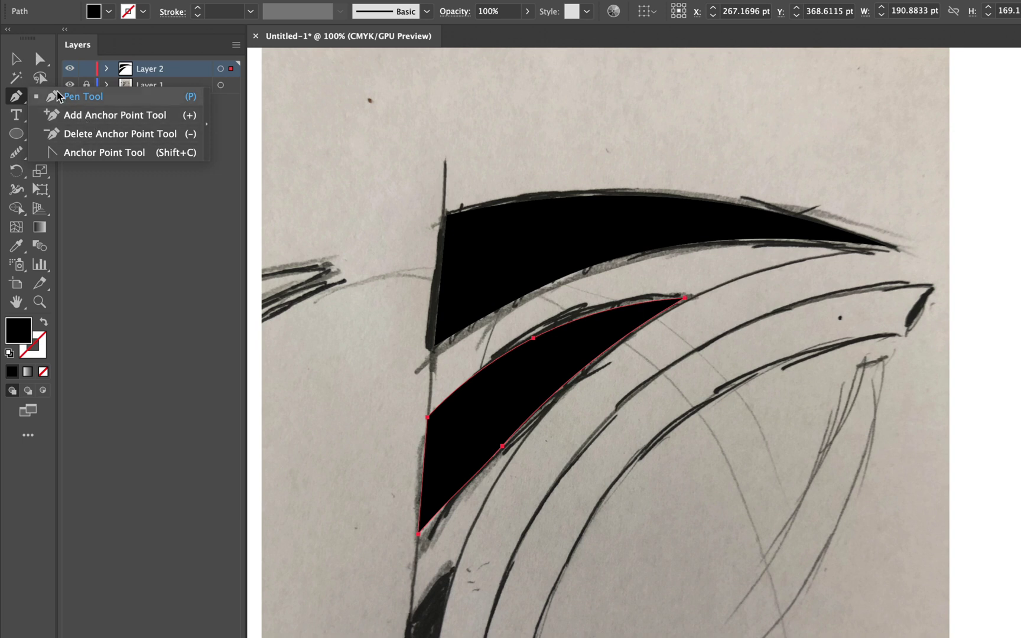
key(a)
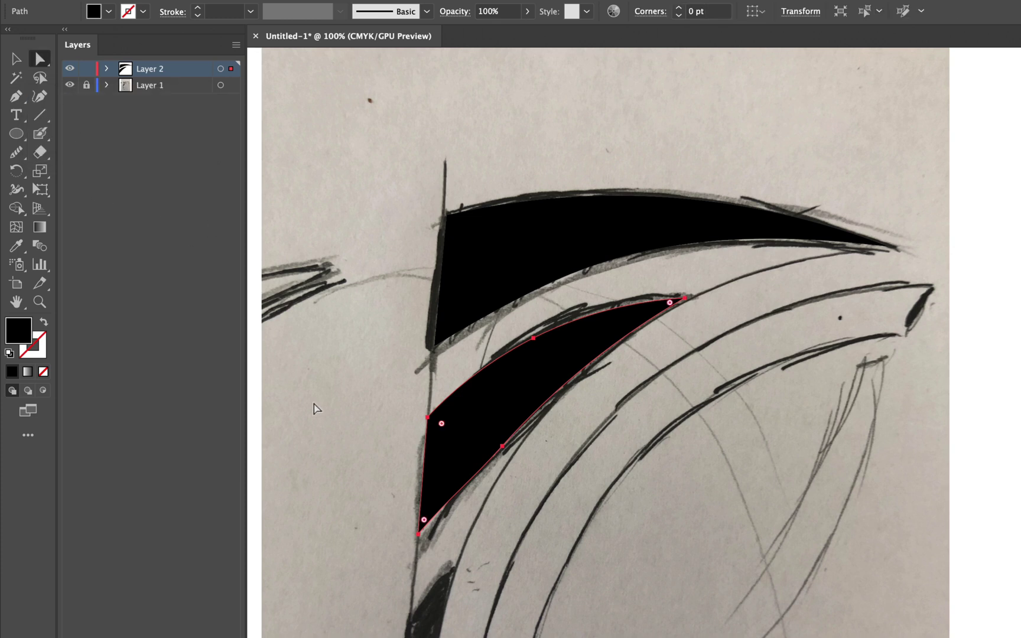
click(503, 446)
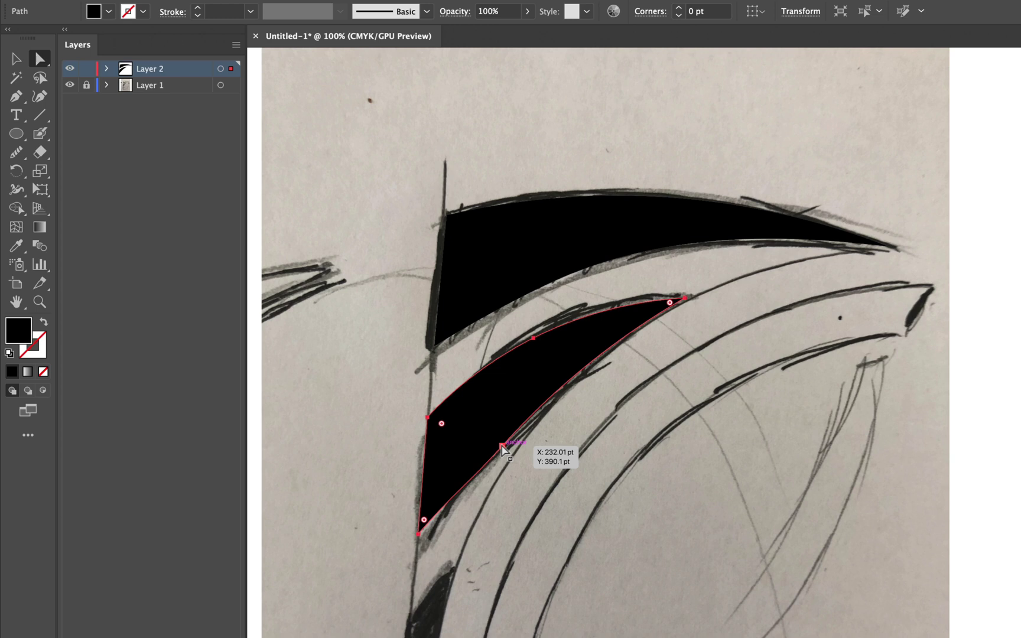
click(503, 447)
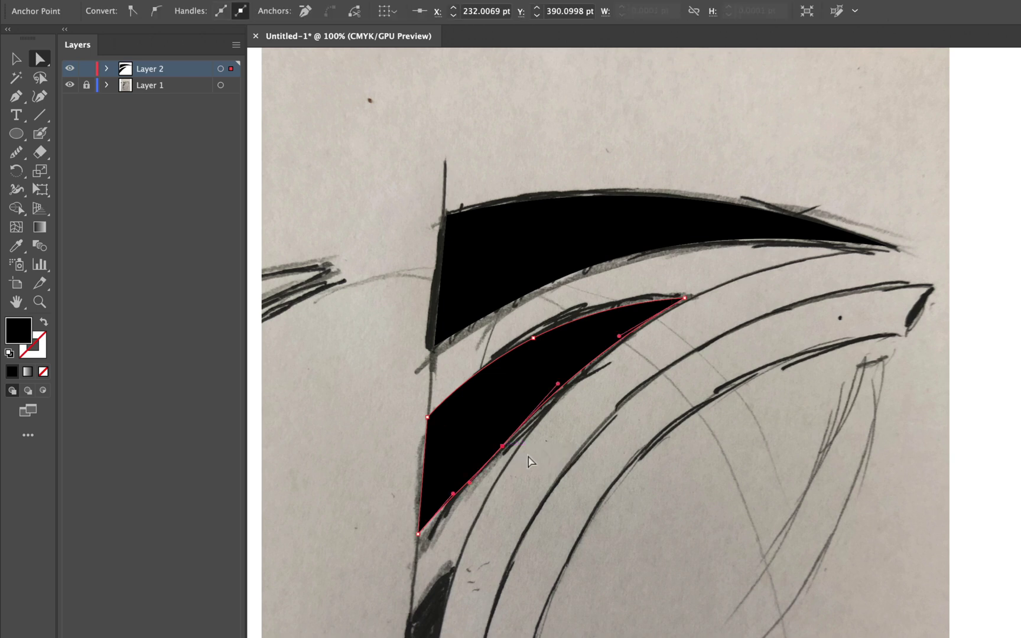
key(Right)
key(Right)
key(Right)
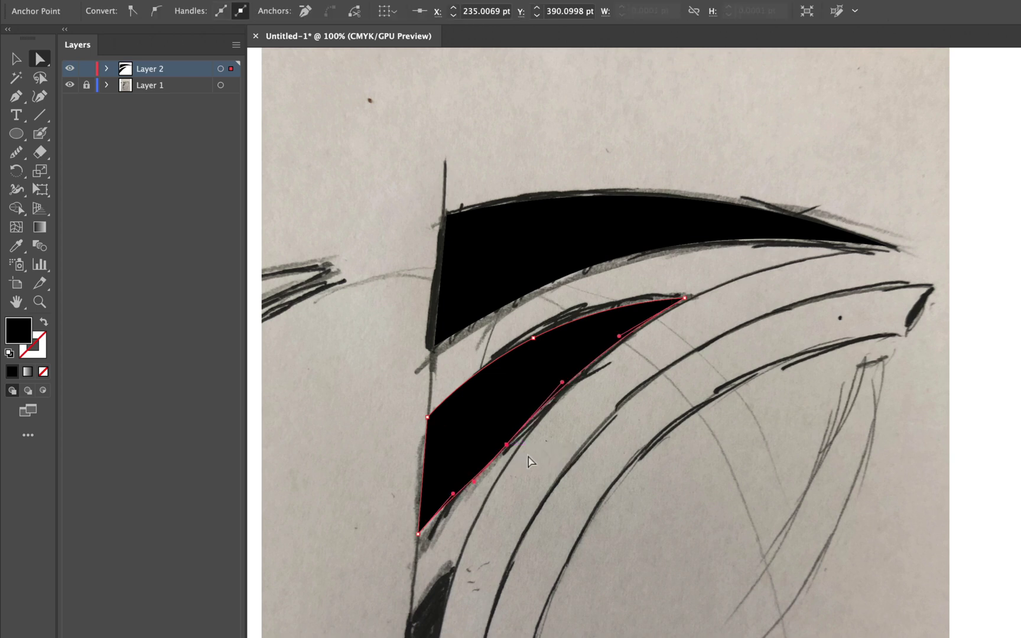
key(Up)
key(Up)
key(Up)
key(Up)
key(Up)
key(Up)
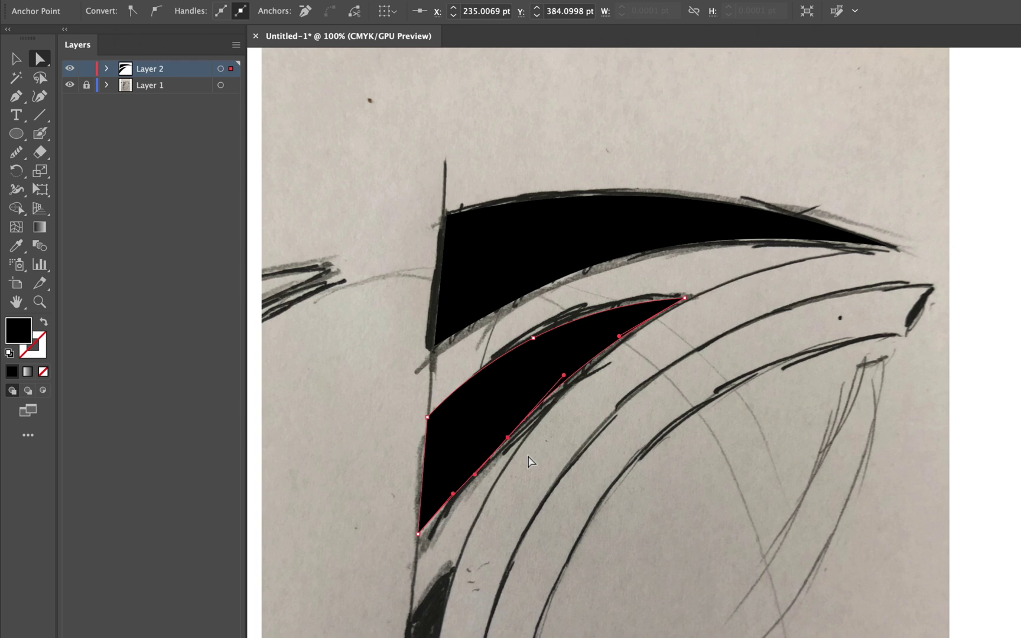
Shift the lower edge's middle anchor 2 pt right and 1 pt up, and refit the right tip's anchor and lower handle to the sketch.
key(Right)
key(Up)
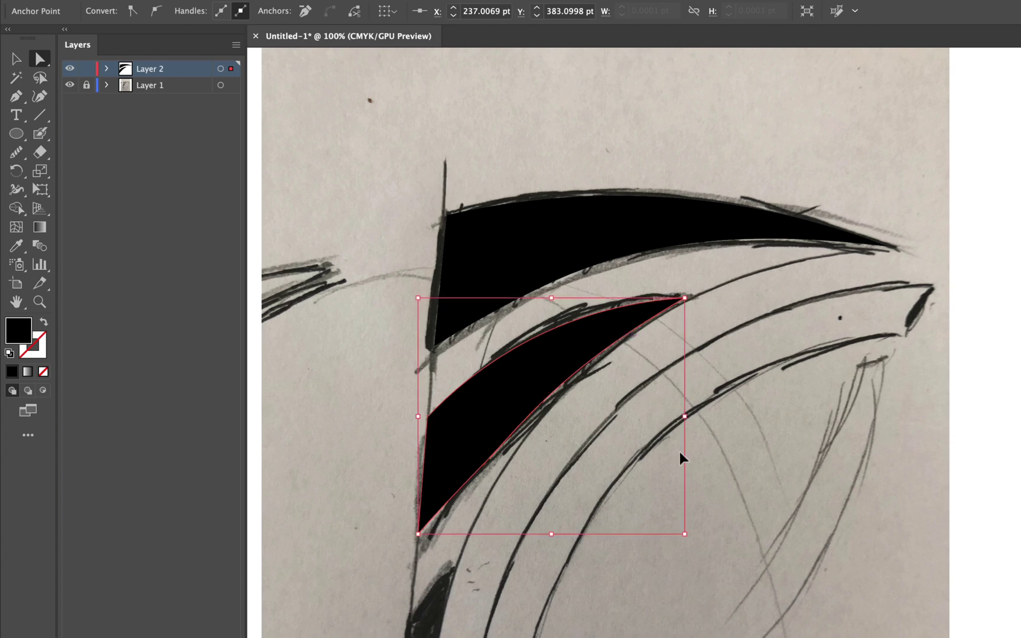
key(super+equal)
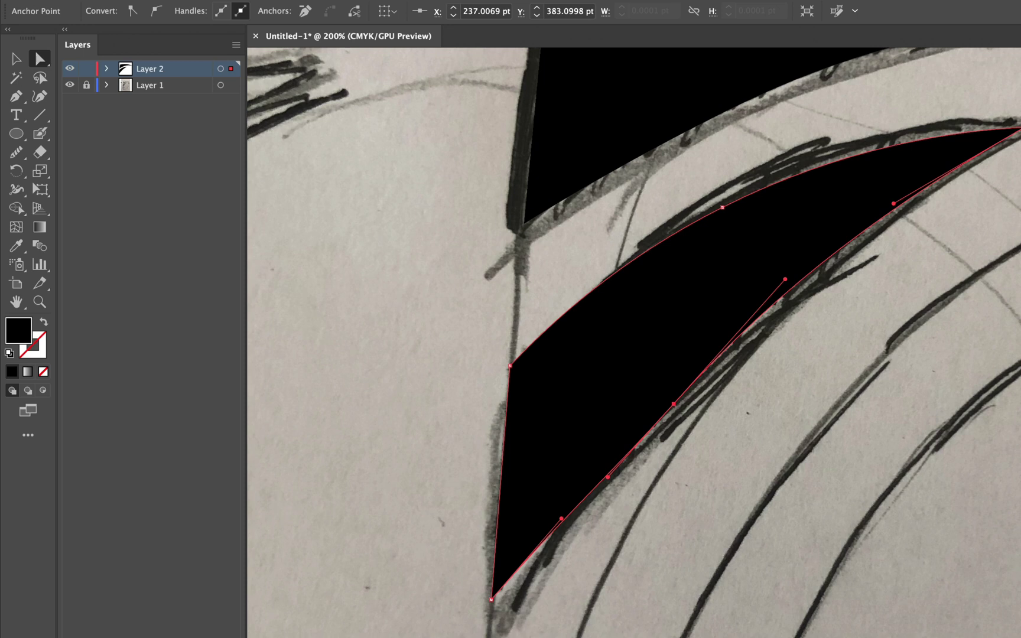
click(1019, 128)
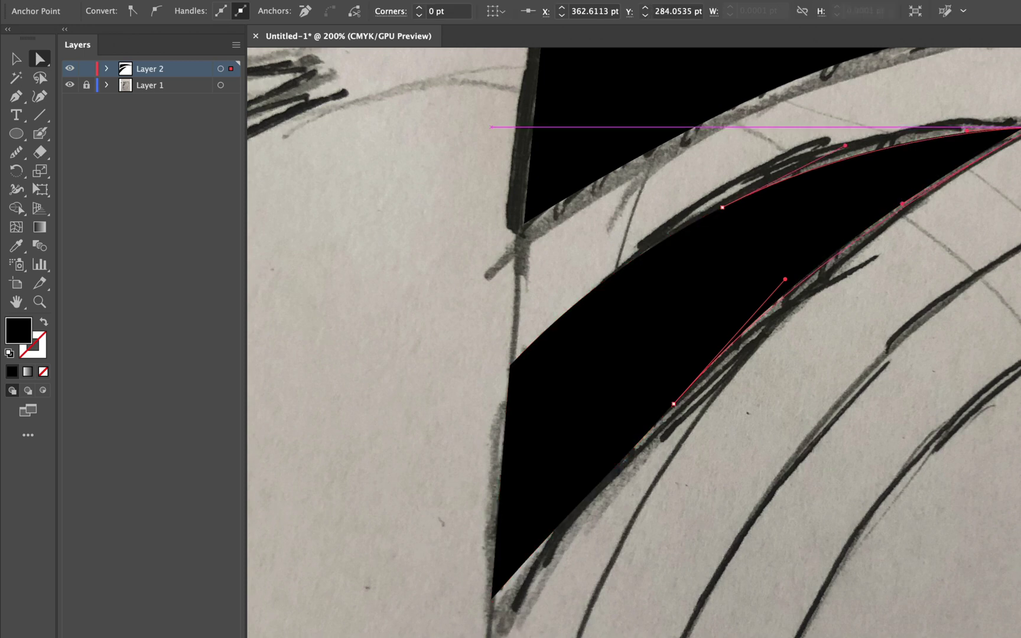
drag(1019, 128, 1016, 124)
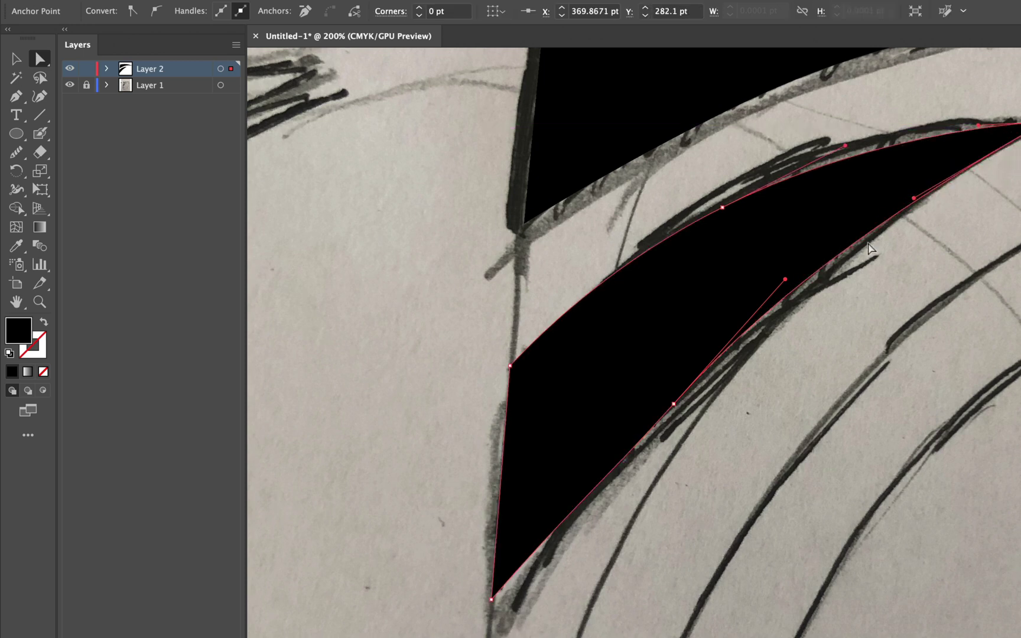
drag(914, 198, 901, 196)
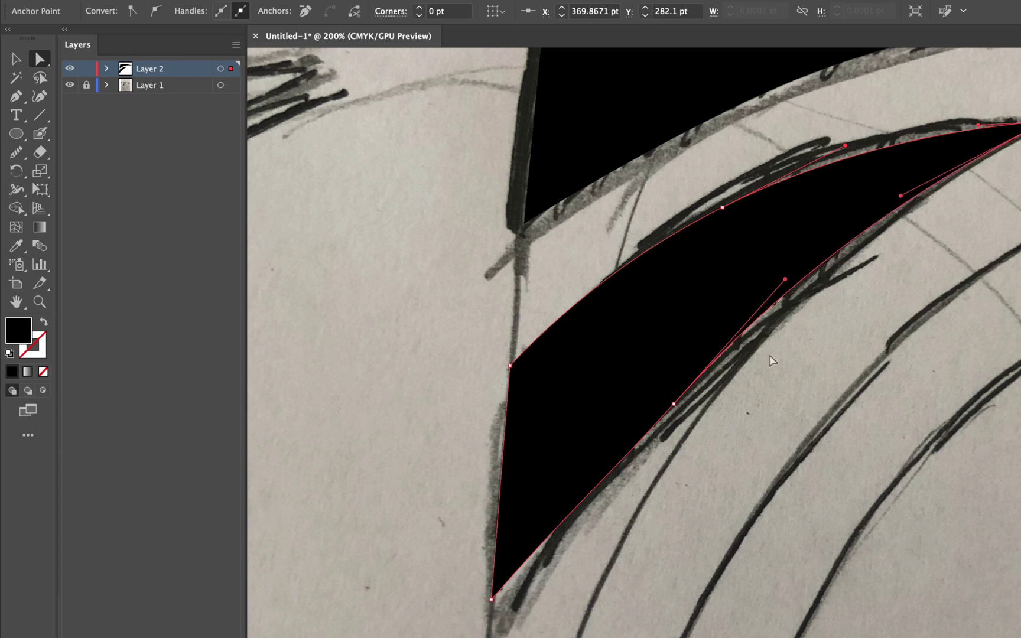
Adjust the upper handle of the lower edge's middle anchor so the curve follows the sketch line.
scroll(770, 361, left, 5)
scroll(771, 361, down, 4)
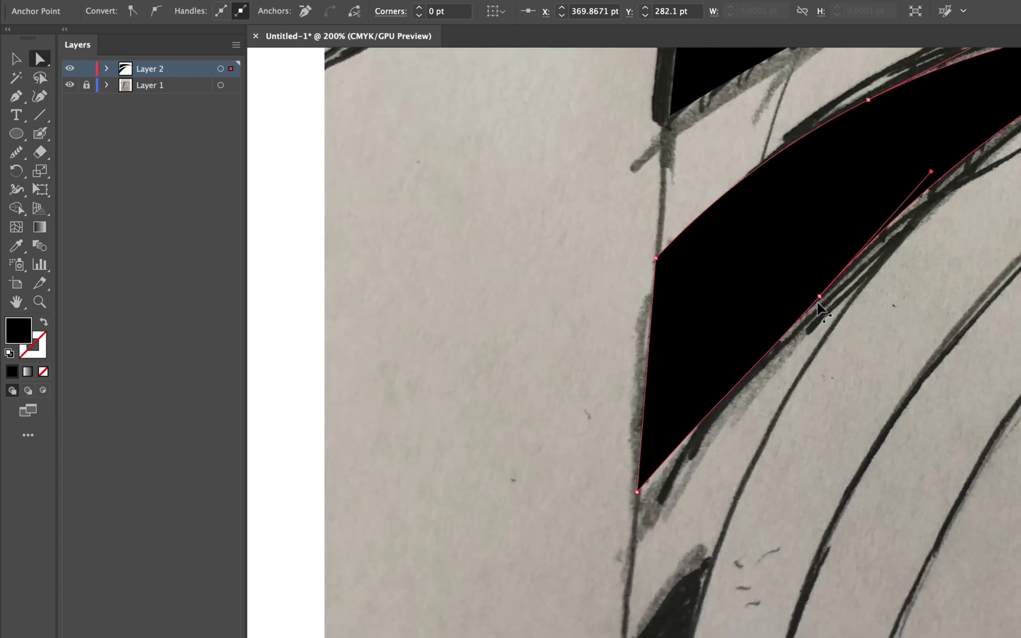
click(821, 297)
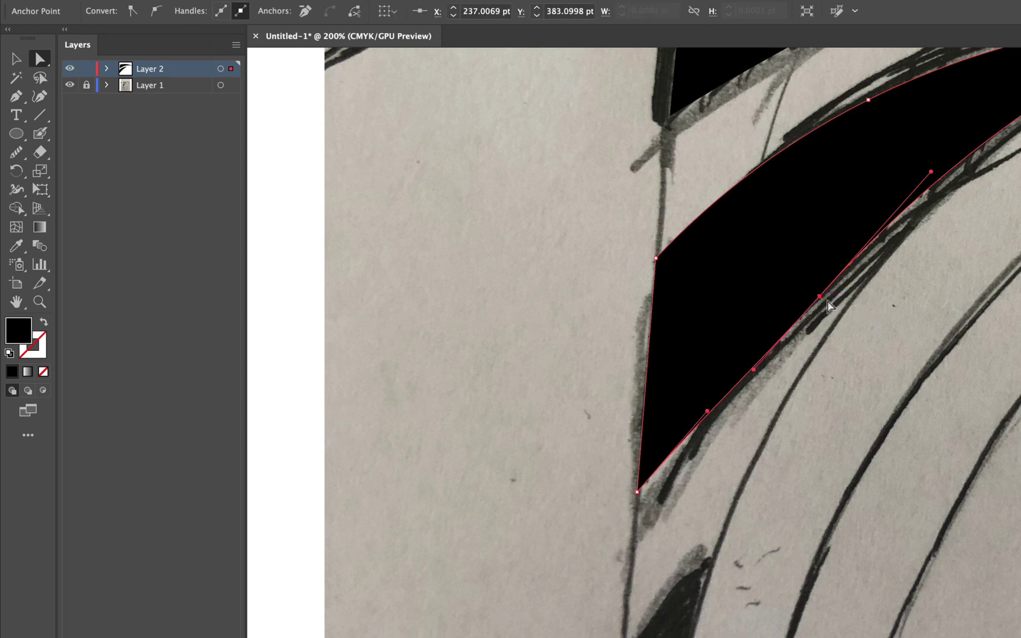
mouse_move(931, 171)
mouse_down()
mouse_move(949, 215)
mouse_move(930, 181)
mouse_up()
Nudge the second shape's bottom corner anchor 3 pt up and 1 pt right.
click(637, 492)
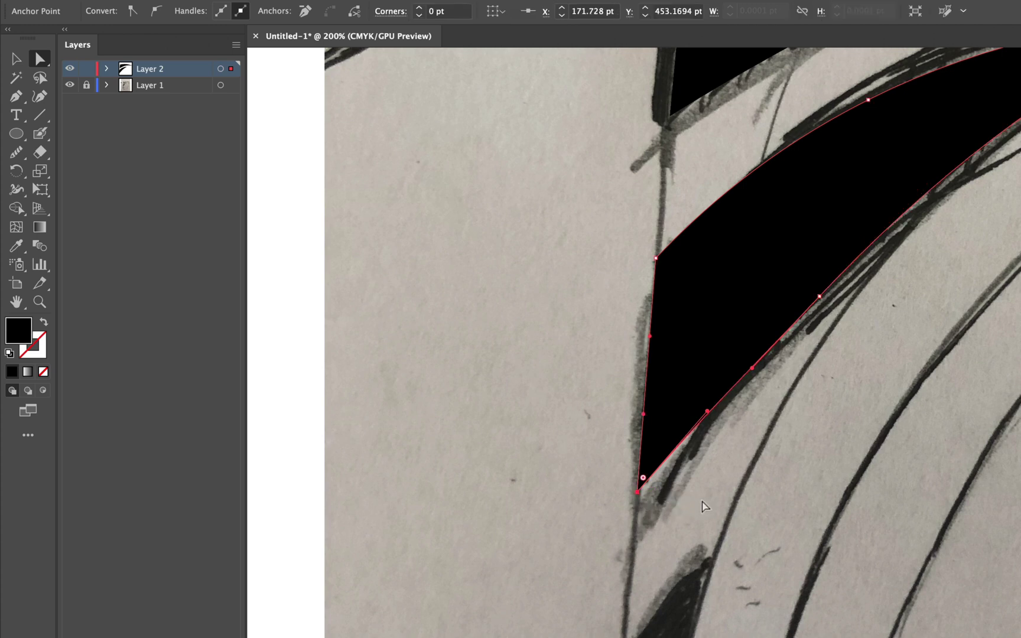
key(Up)
key(Up)
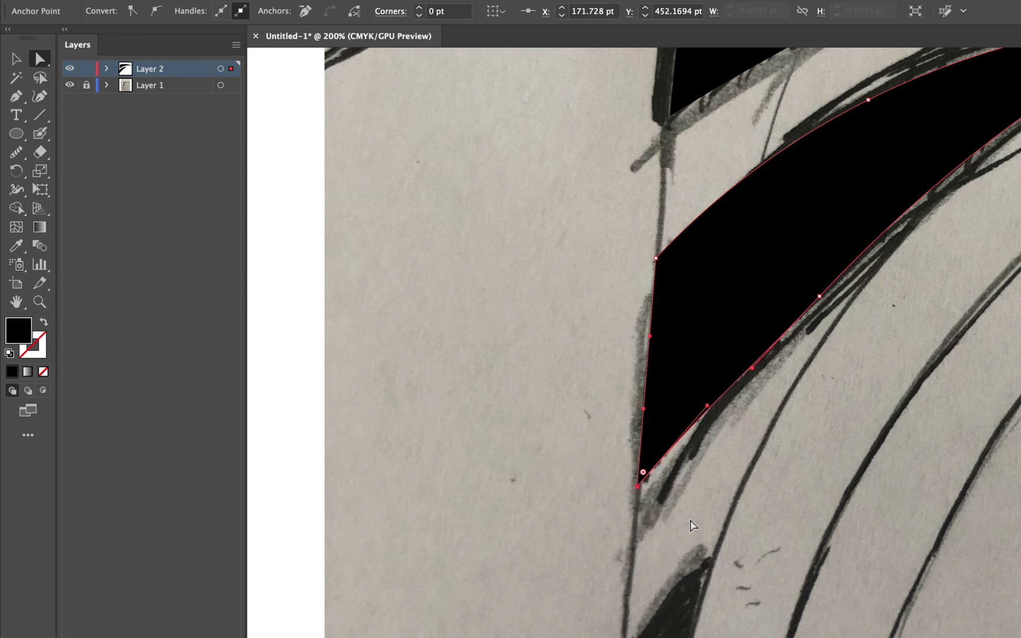
key(Right)
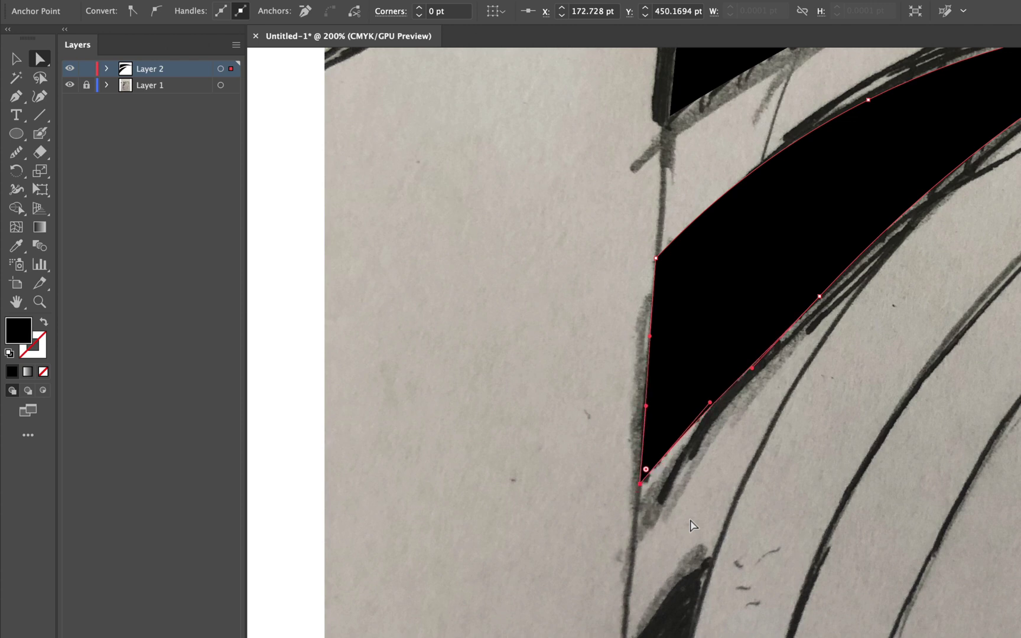
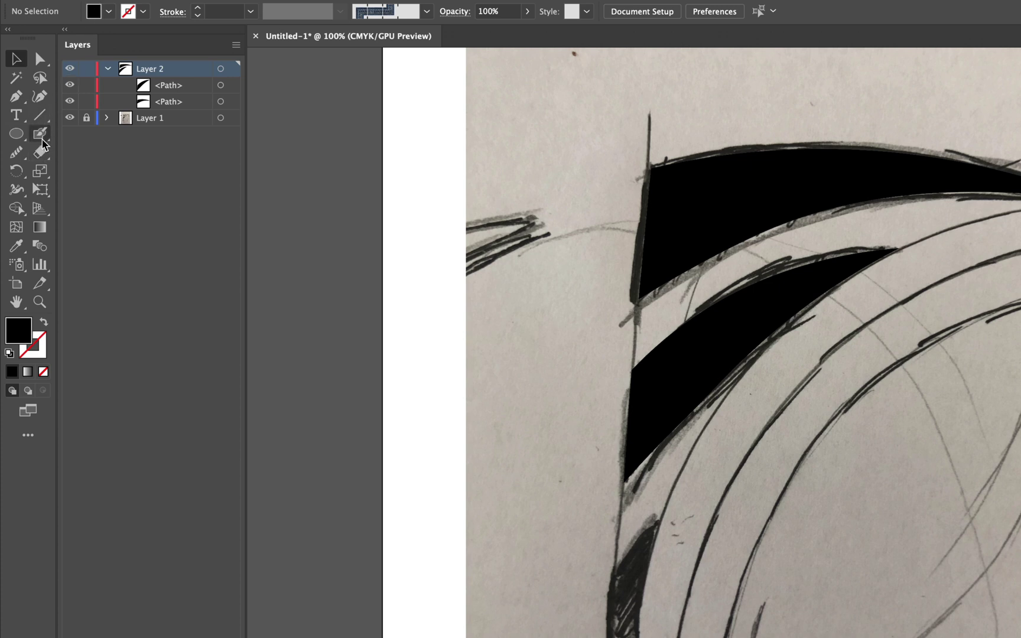
Set the Curvature tool's drawing colours to no fill and a CMYK Magenta stroke.
click(108, 11)
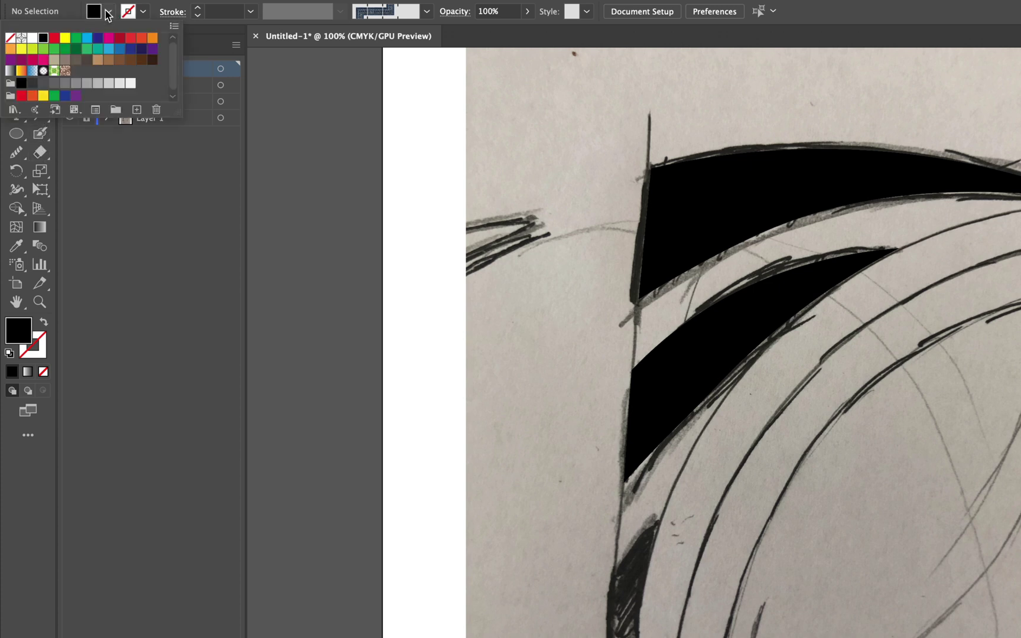
click(10, 38)
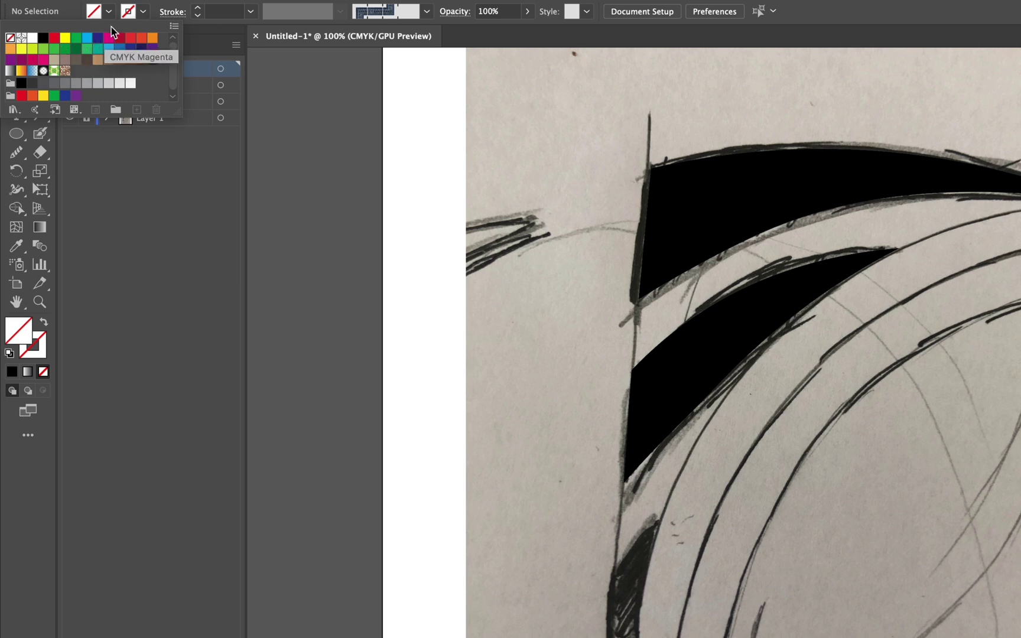
click(144, 15)
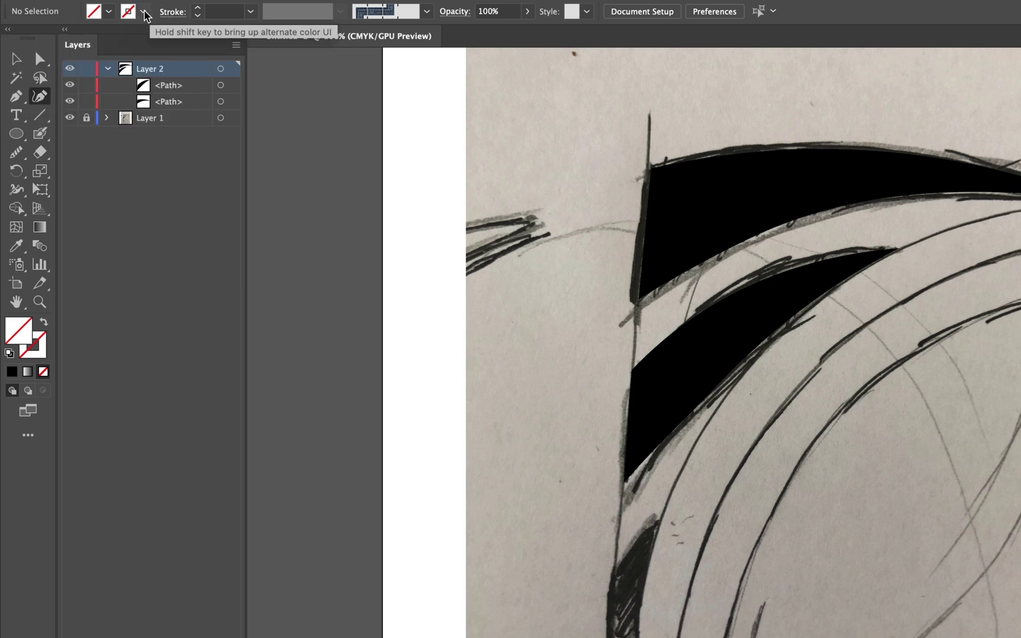
click(145, 15)
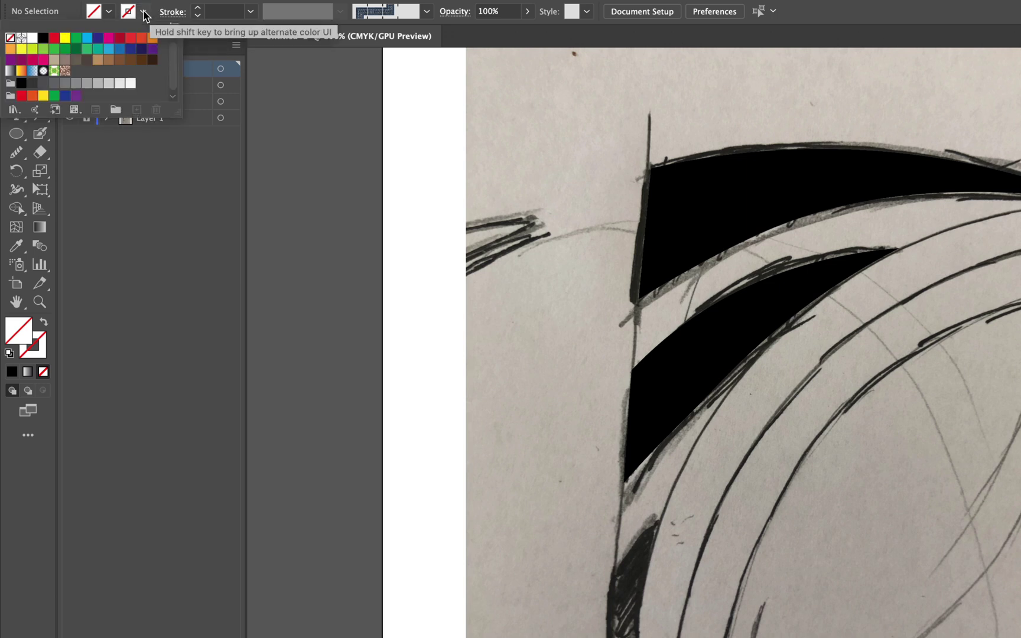
click(108, 39)
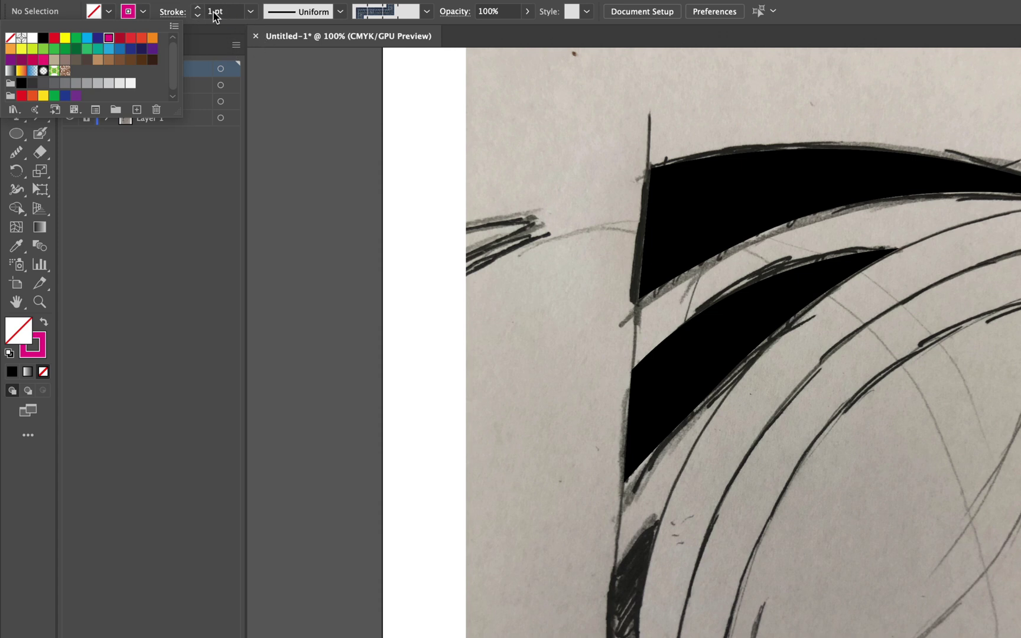
click(591, 515)
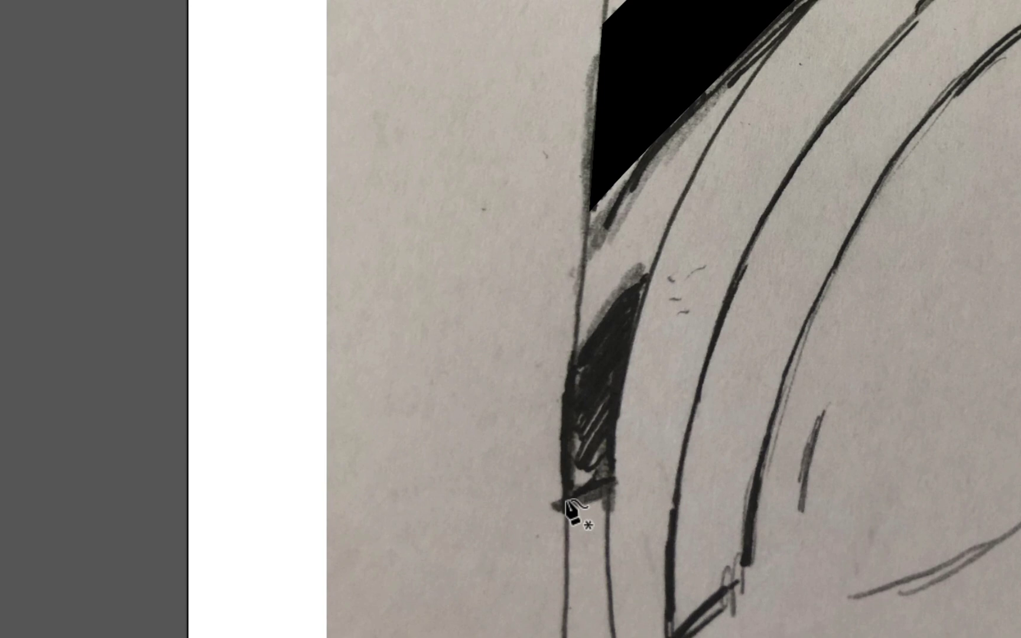
Trace the small hatched shape below the second black shape as a closed path with corner points at its top and right corners.
click(566, 500)
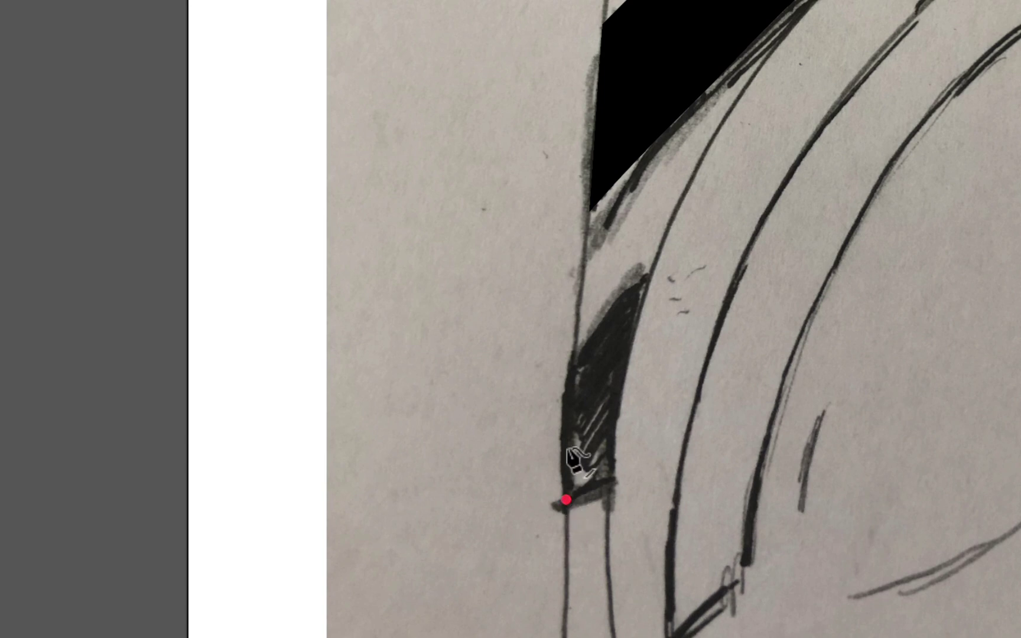
click(572, 354)
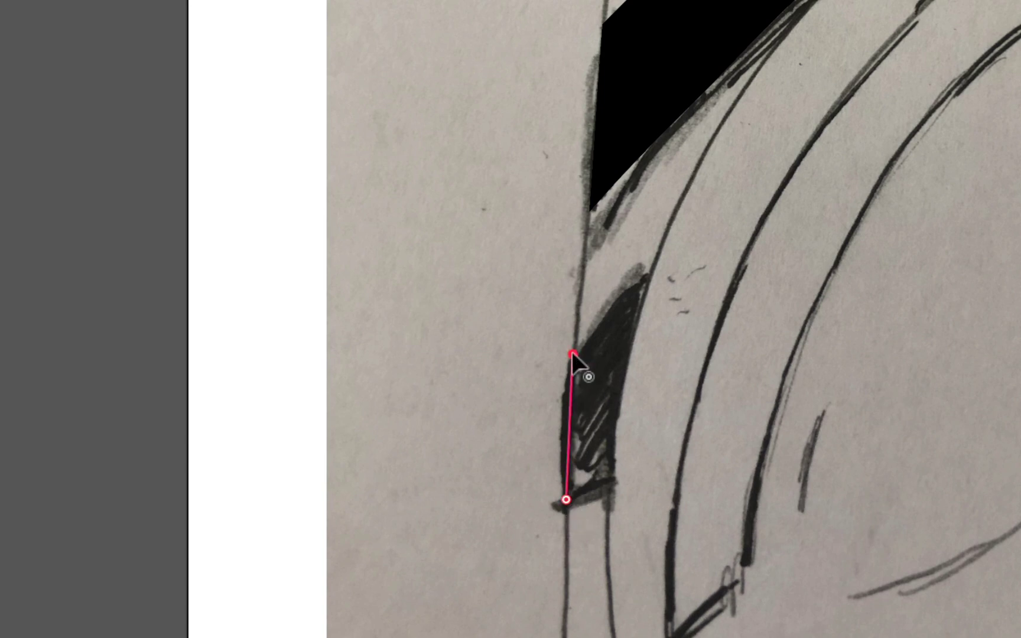
click(651, 267)
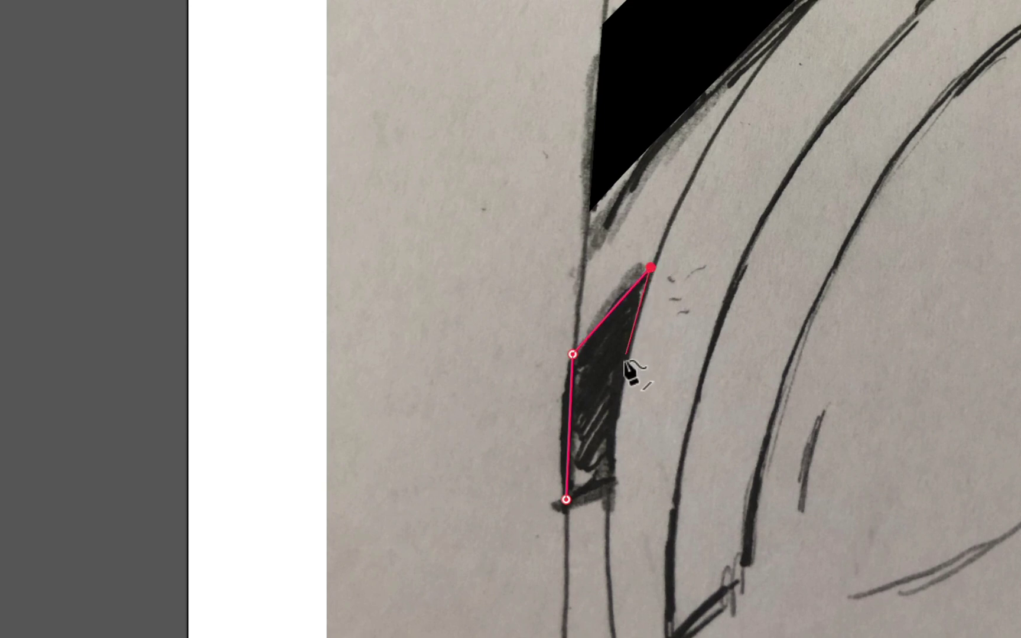
click(612, 489)
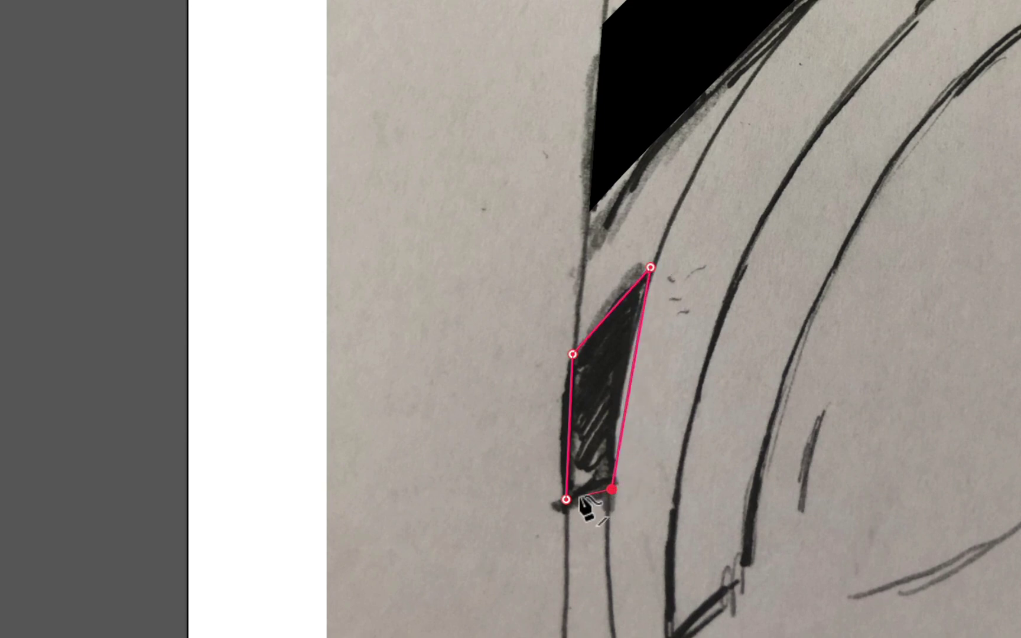
click(567, 500)
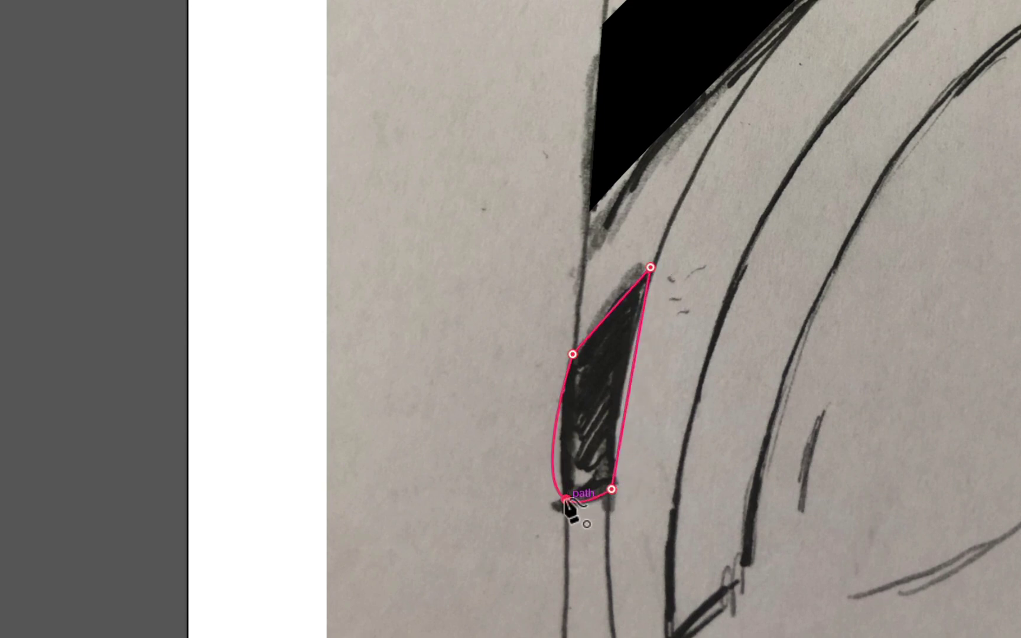
Bend the small path's slanted upper edge outward and its long right edge inward onto the sketch outline.
key(super+equal)
key(super+equal)
key(super+equal)
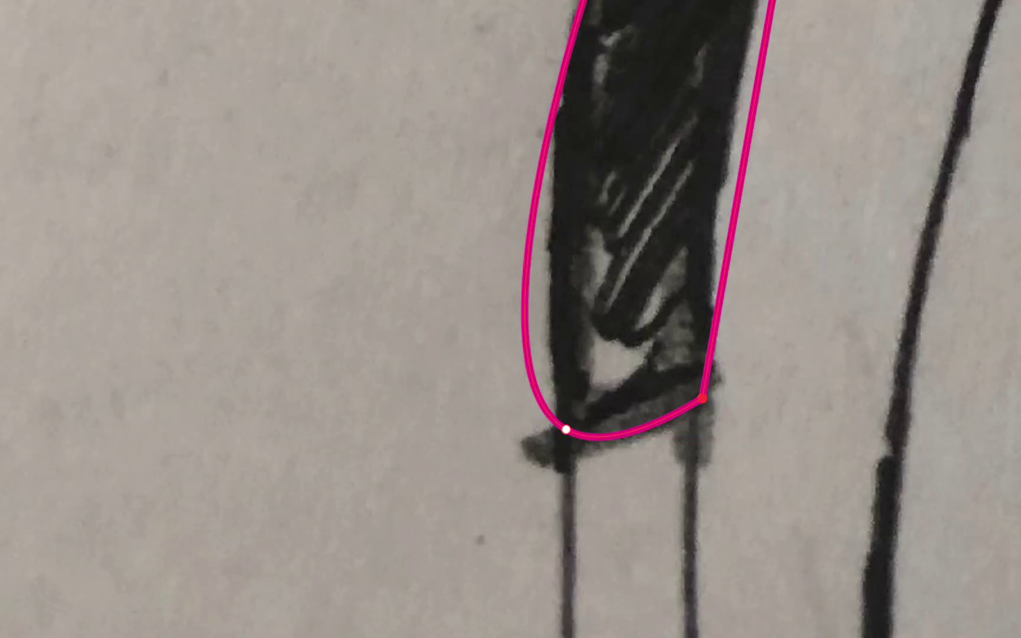
key(super+minus)
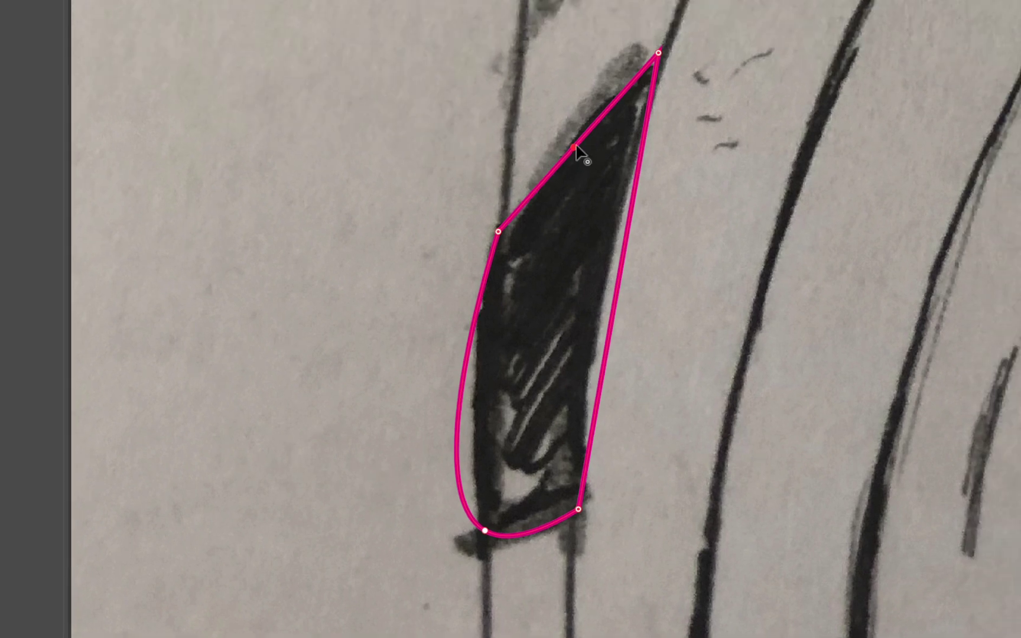
drag(572, 146, 564, 144)
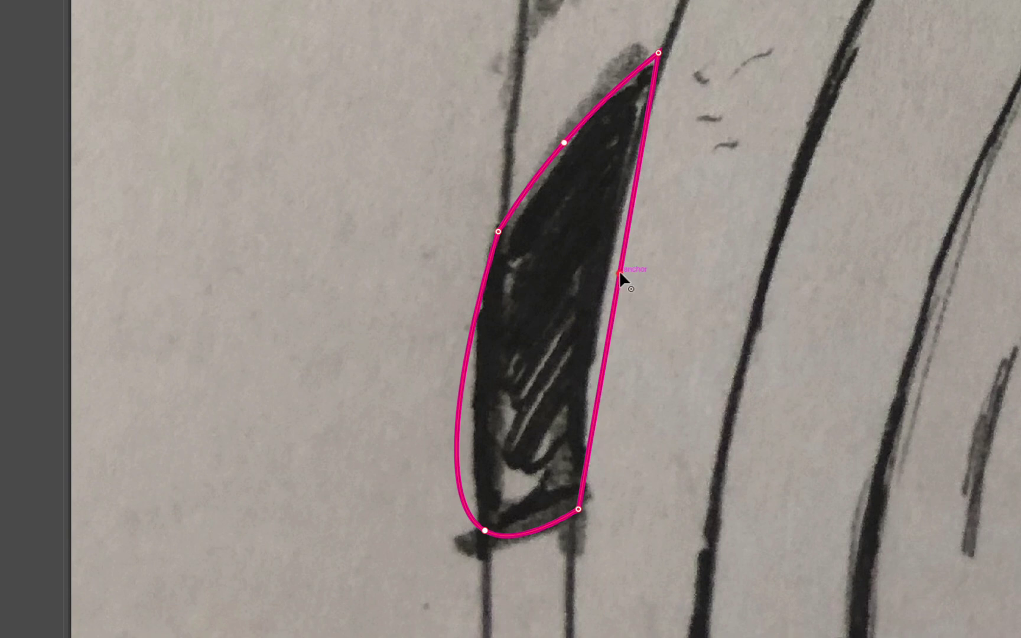
drag(619, 271, 606, 278)
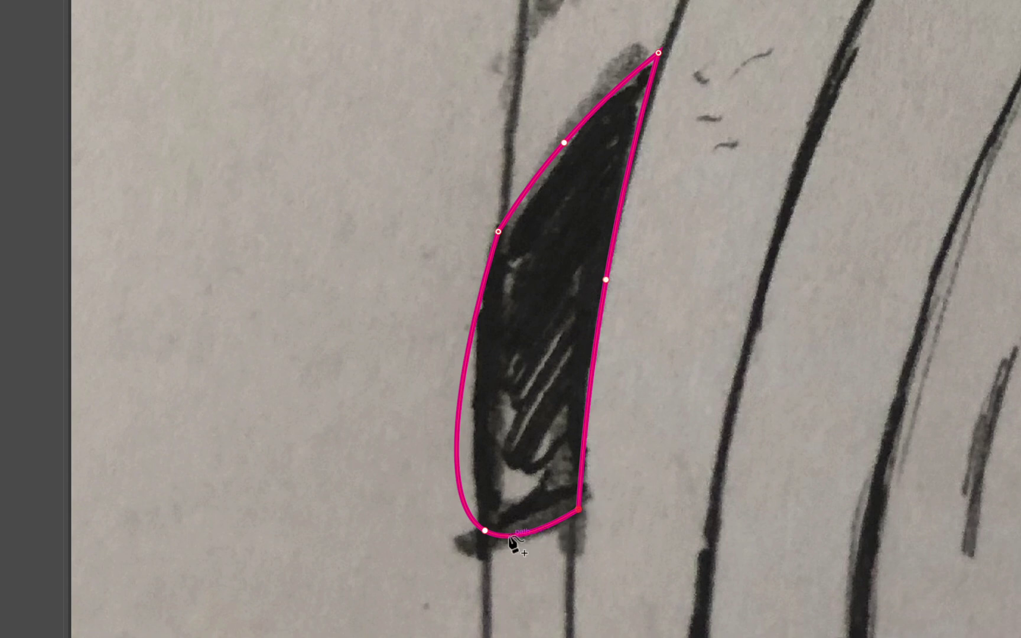
Convert the small path's lower-left anchor to a corner point, raise its lower-right corner slightly and lower its upper-left corner along the sketch.
click(485, 531)
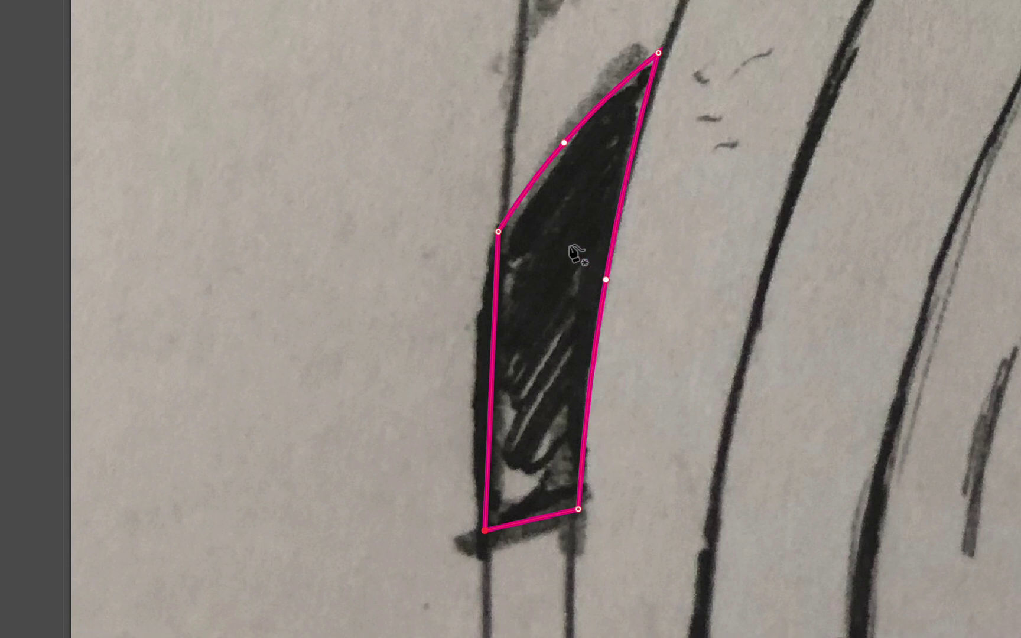
click(579, 509)
drag(578, 494, 579, 490)
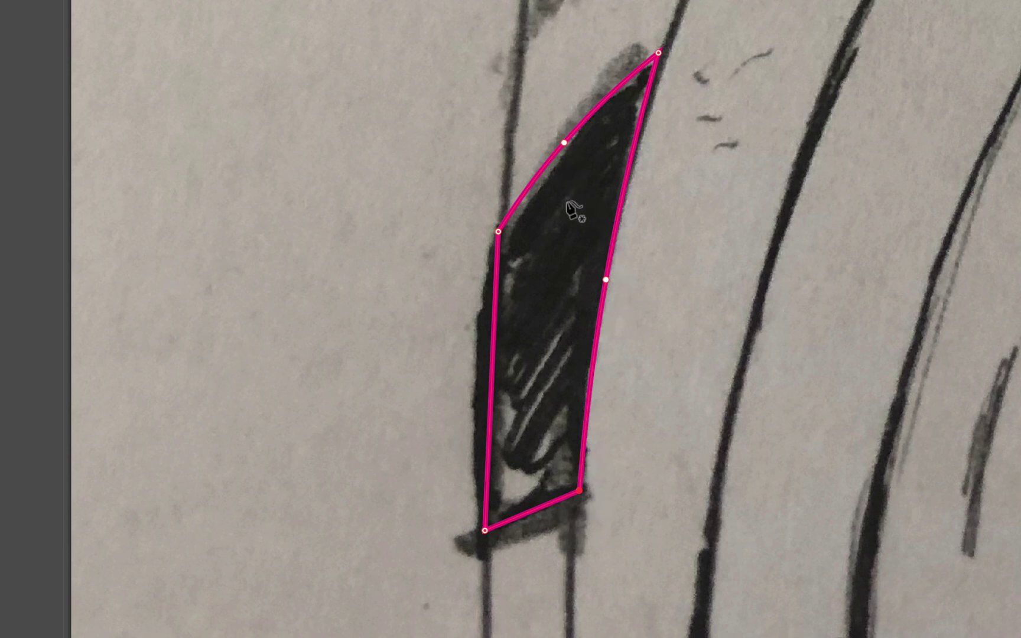
drag(498, 233, 496, 250)
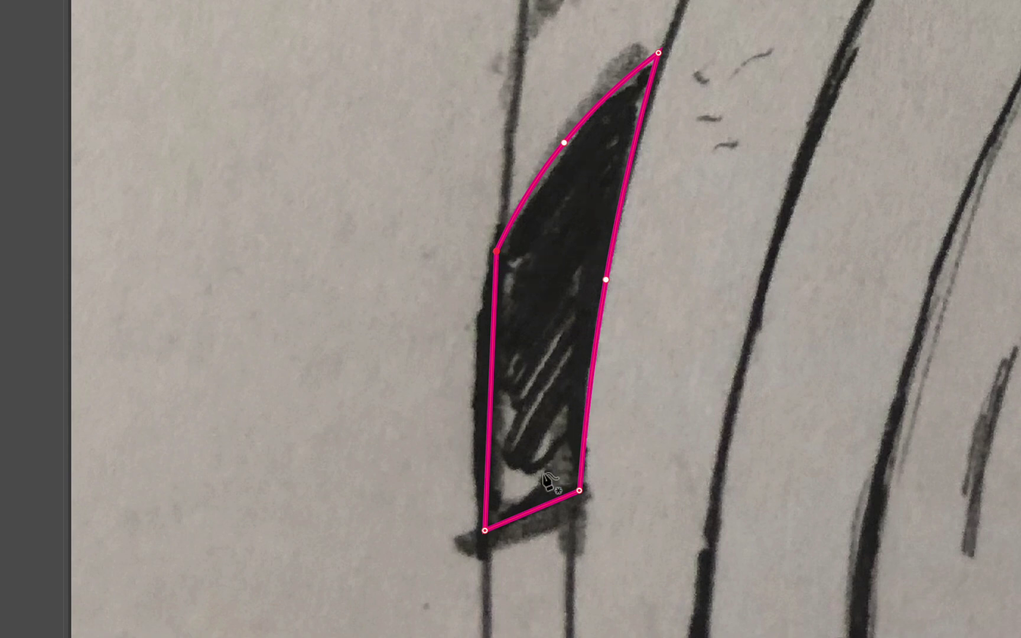
Give the small traced shape a black fill and remove its stroke.
scroll(636, 255, up, 3)
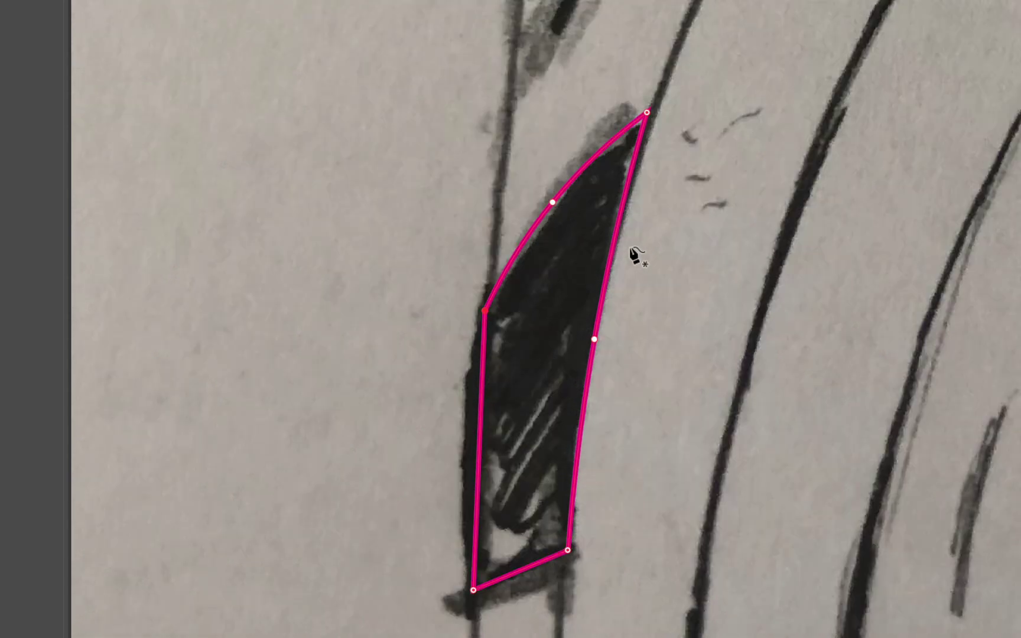
key(v)
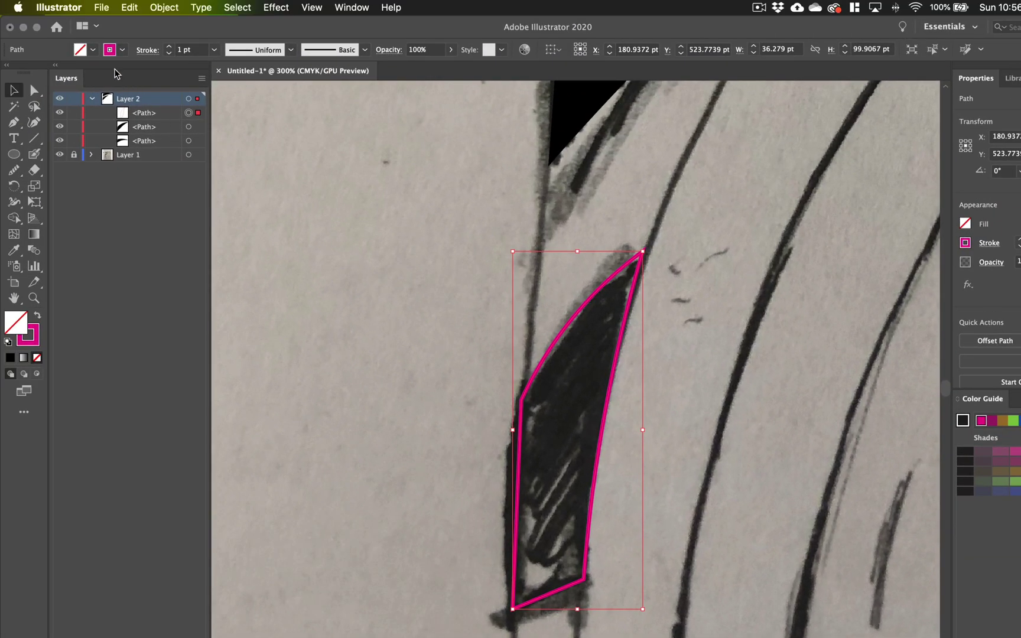
click(93, 50)
click(36, 73)
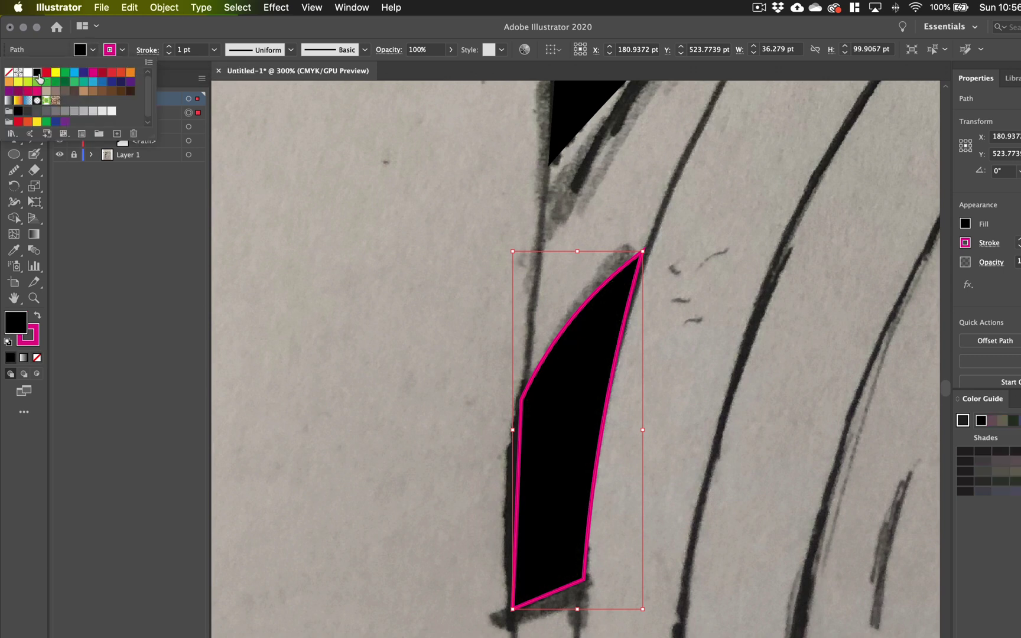
click(123, 51)
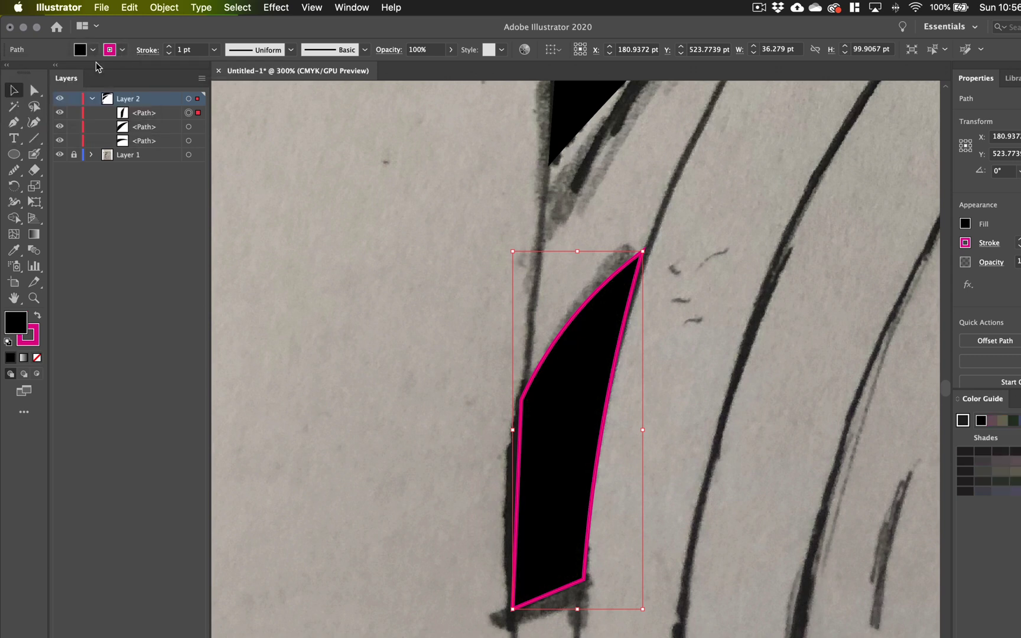
click(123, 51)
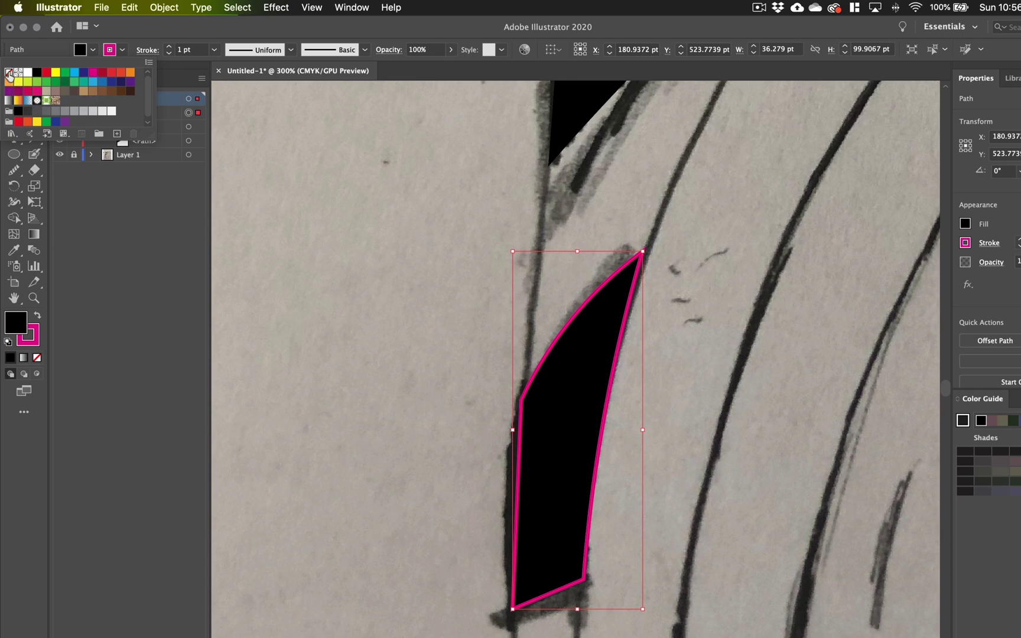
click(9, 72)
key(super+minus)
key(super+minus)
key(super+minus)
key(super+minus)
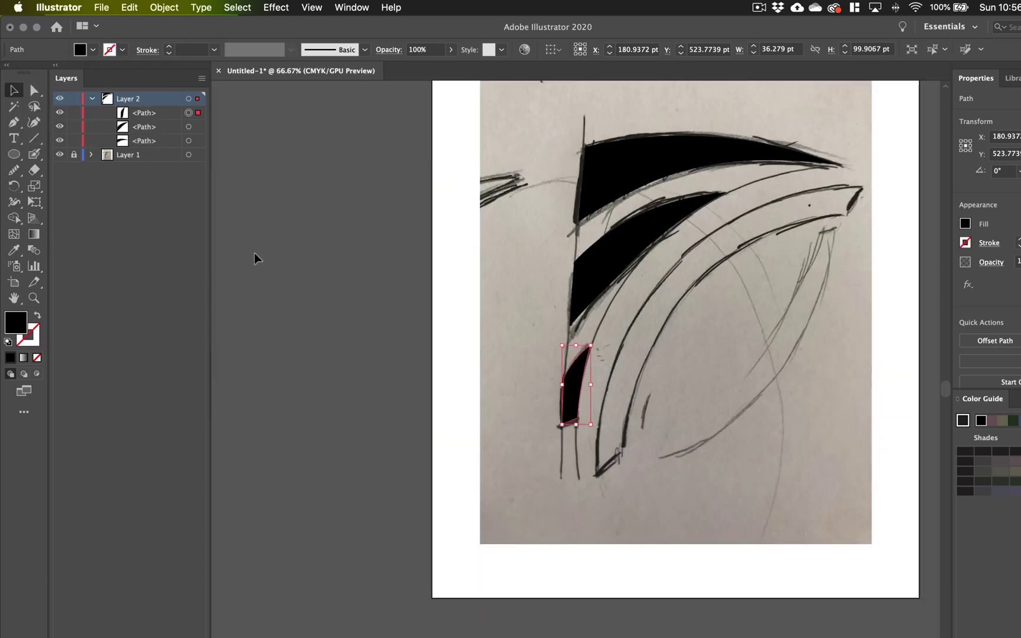
Hide the sketch layer and move the middle and small shapes up and slightly right to narrow the gaps, aligning their left ends.
click(60, 155)
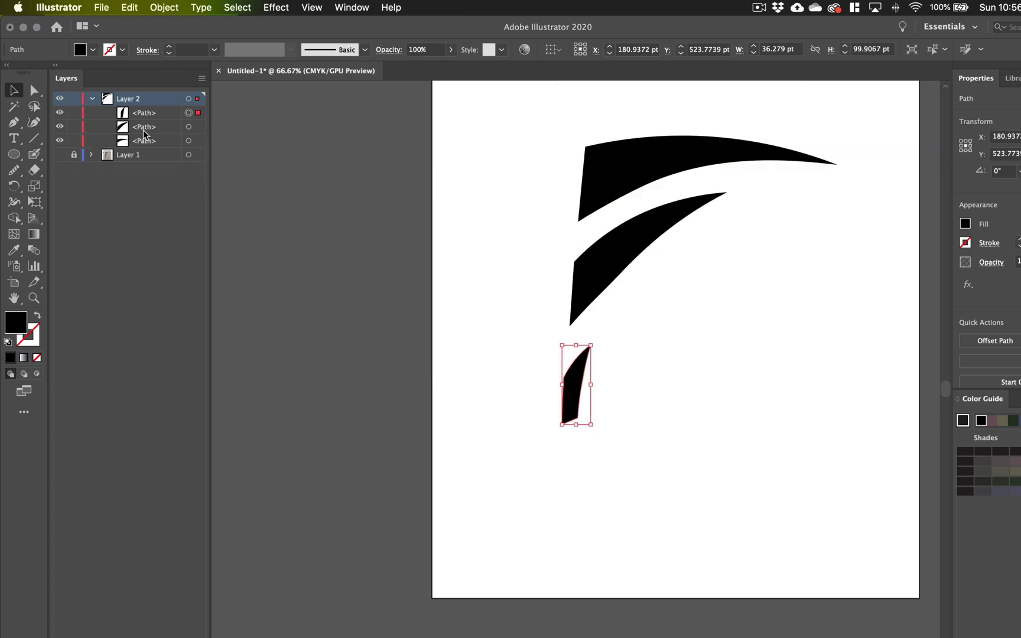
click(514, 324)
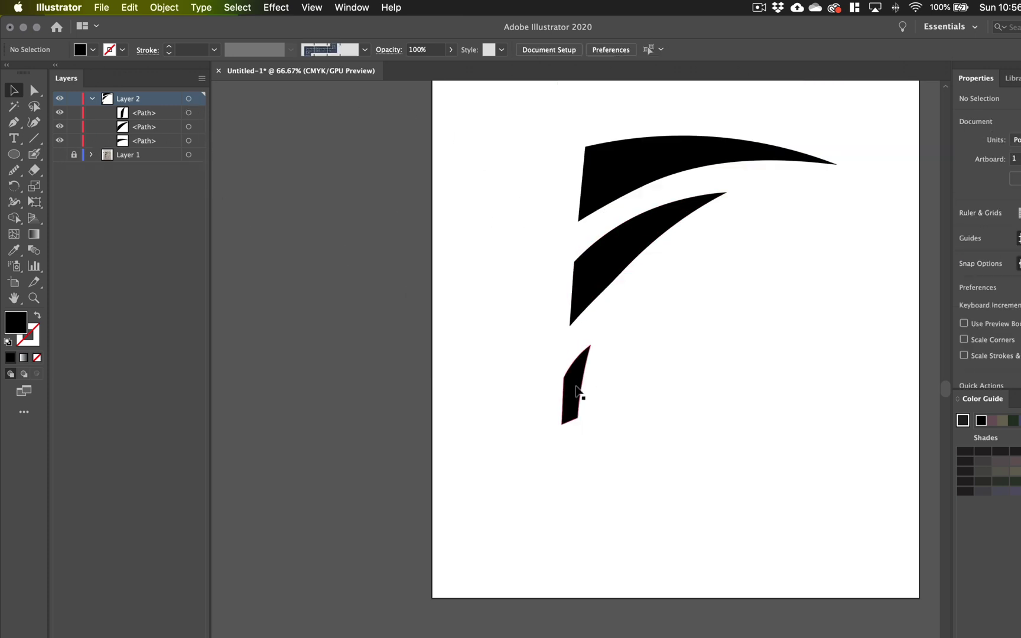
click(604, 272)
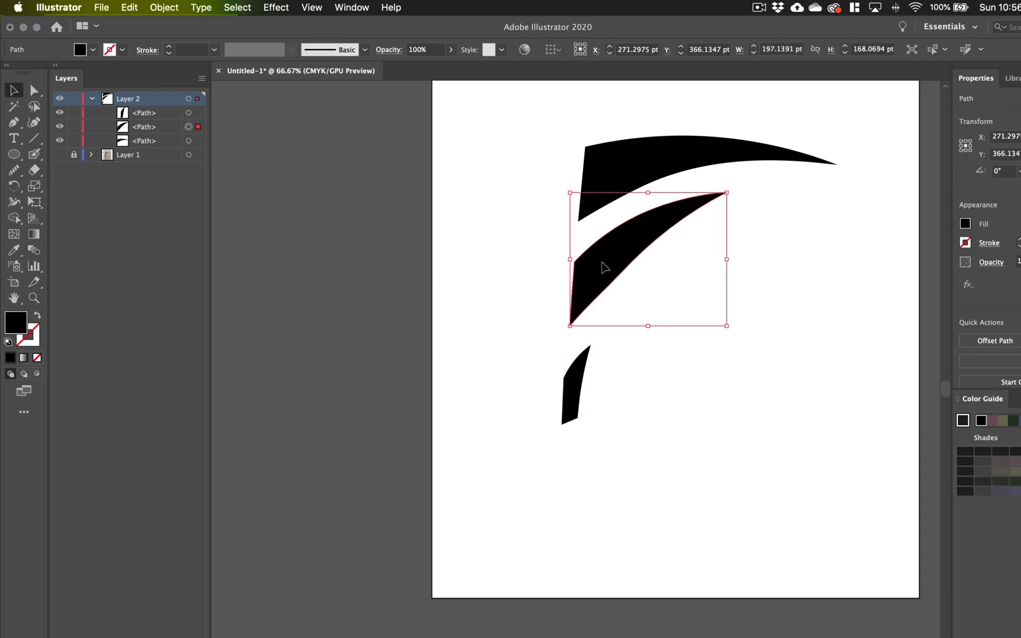
drag(603, 264, 609, 245)
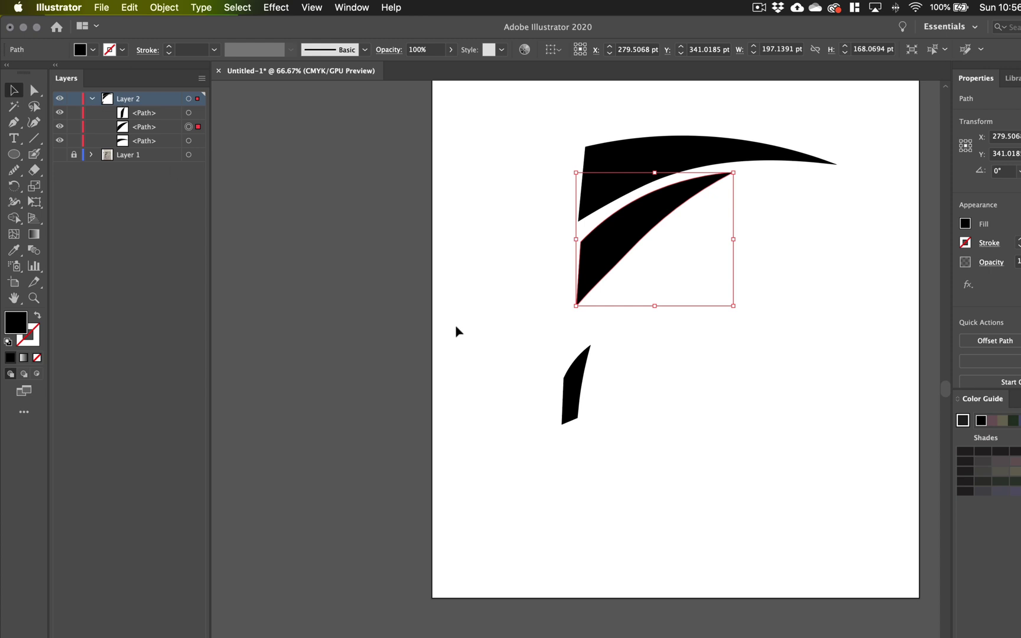
click(577, 389)
drag(577, 389, 592, 336)
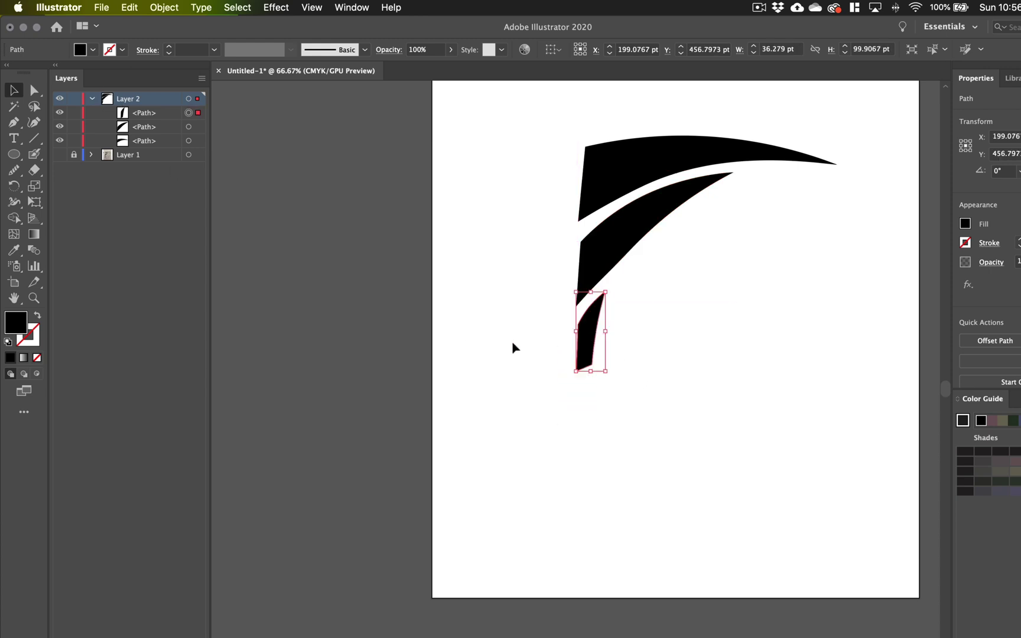
click(488, 347)
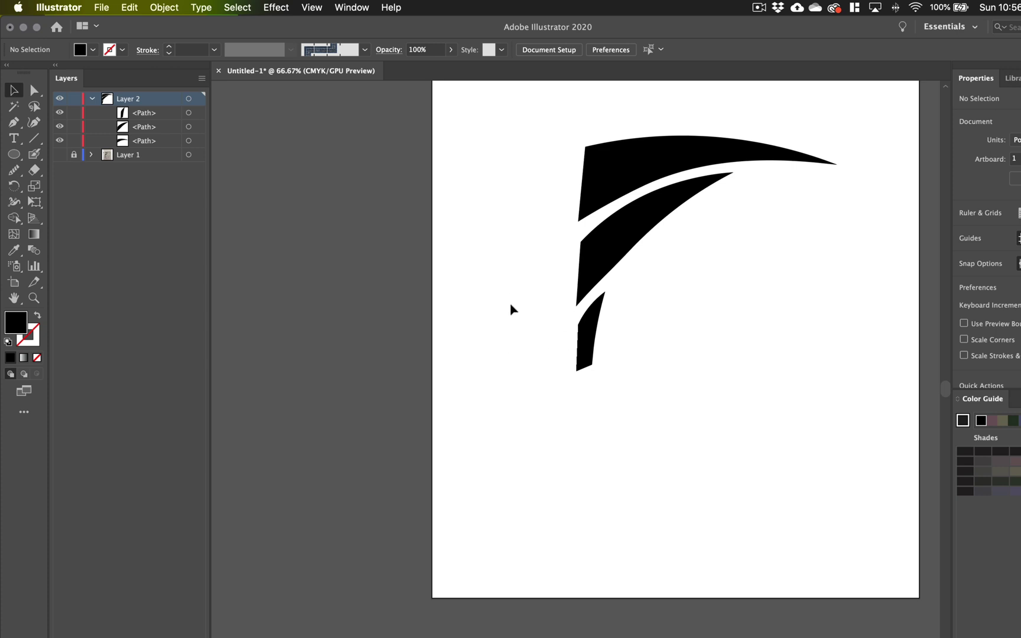
Select all three black shapes, enlarge them together to span most of the artboard's width, and reposition them within the artboard.
click(620, 237)
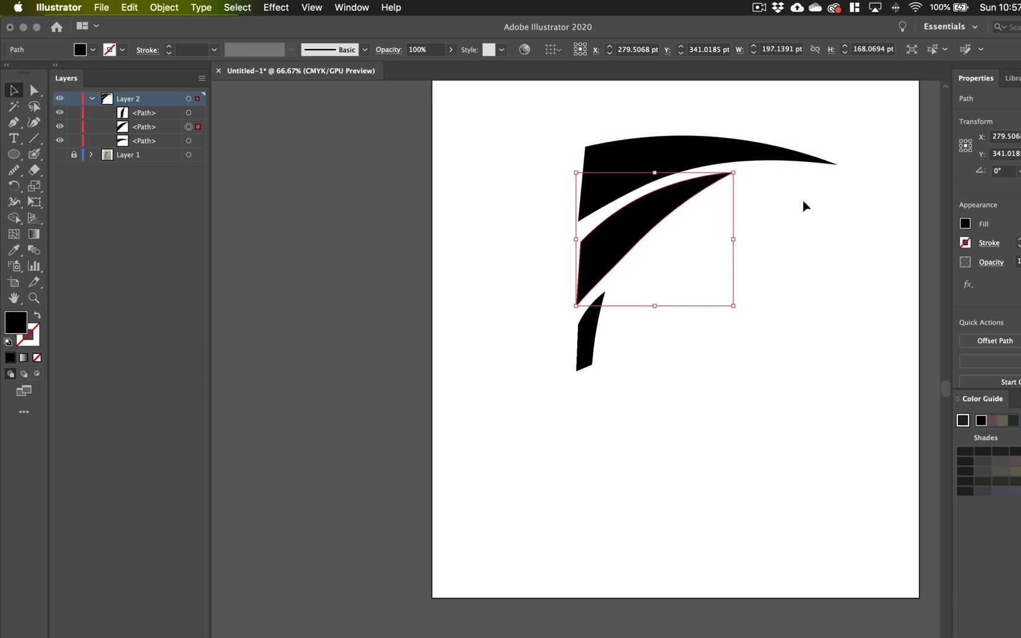
click(754, 426)
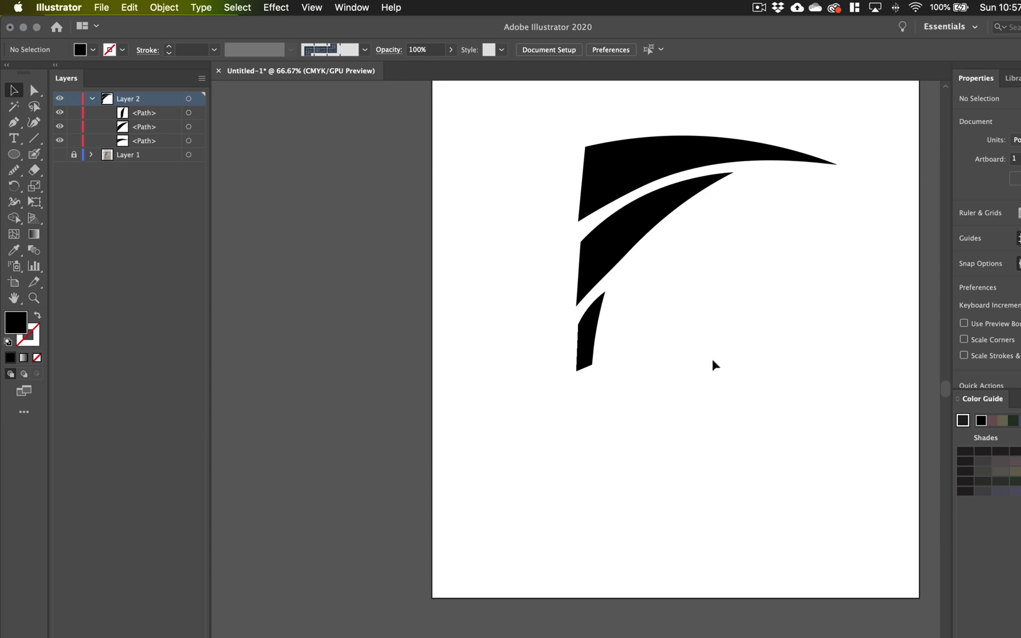
scroll(713, 364, up, 3)
drag(521, 135, 551, 286)
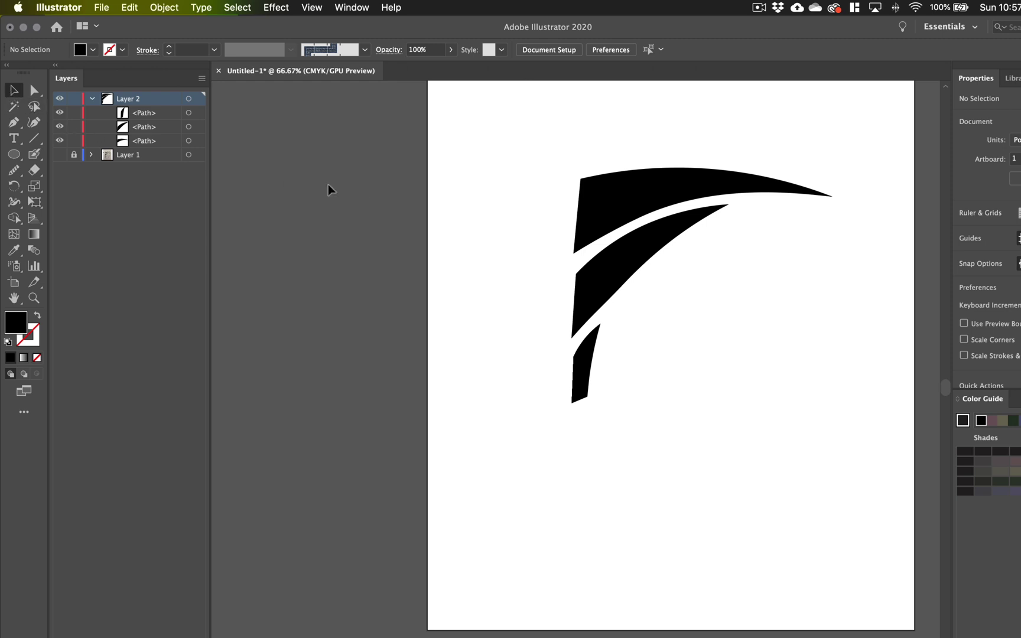
drag(521, 141, 873, 498)
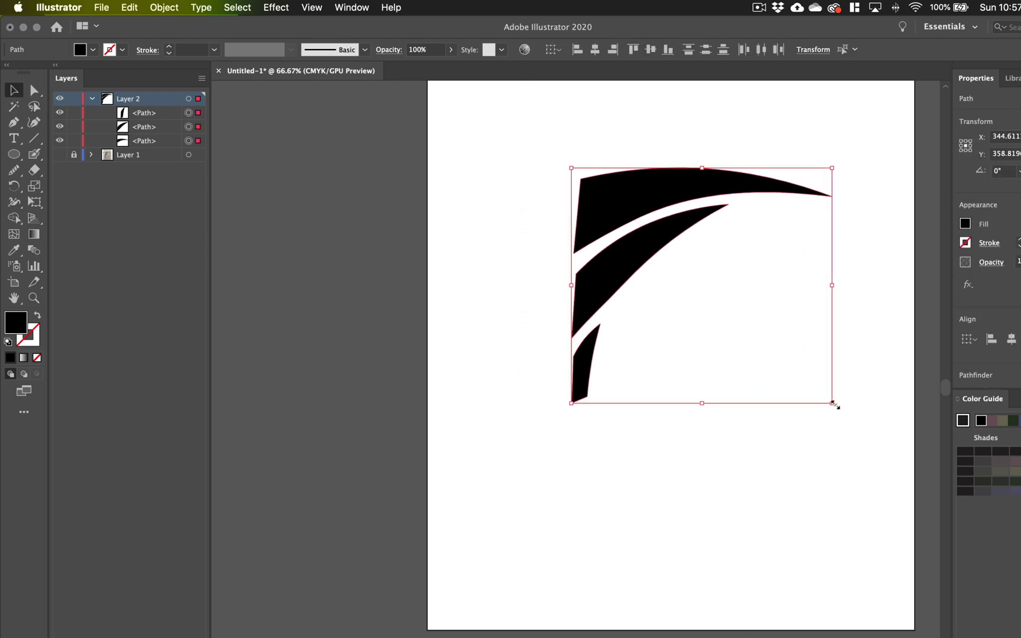
drag(833, 403, 922, 558)
drag(571, 168, 449, 130)
drag(567, 270, 538, 333)
click(409, 406)
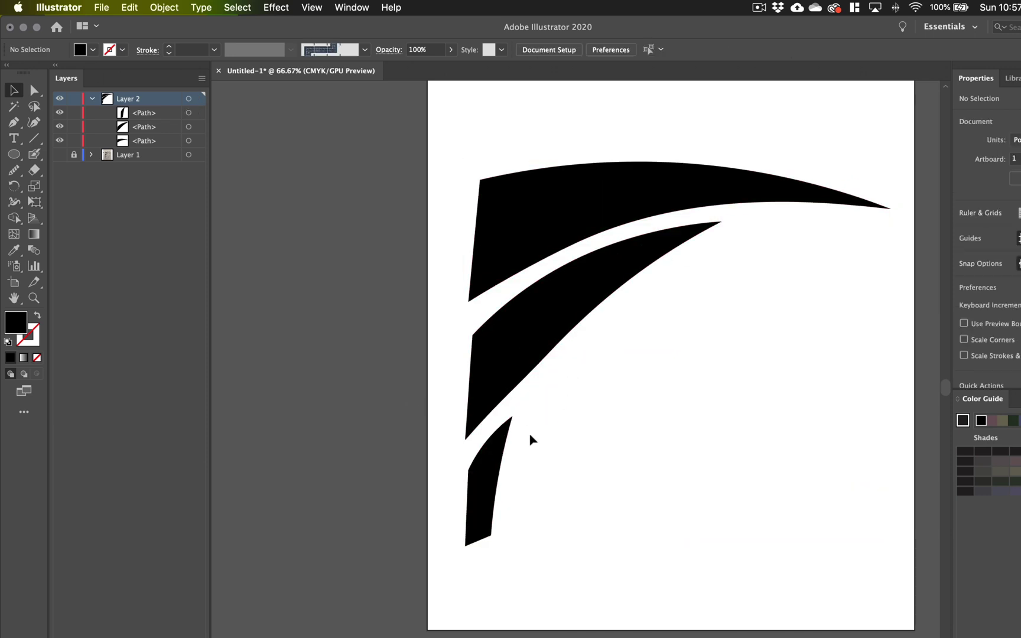
Directly select the anchor midway along the middle shape's lower edge and nudge it to X 136.296 pt, Y 446.4602 pt.
click(540, 372)
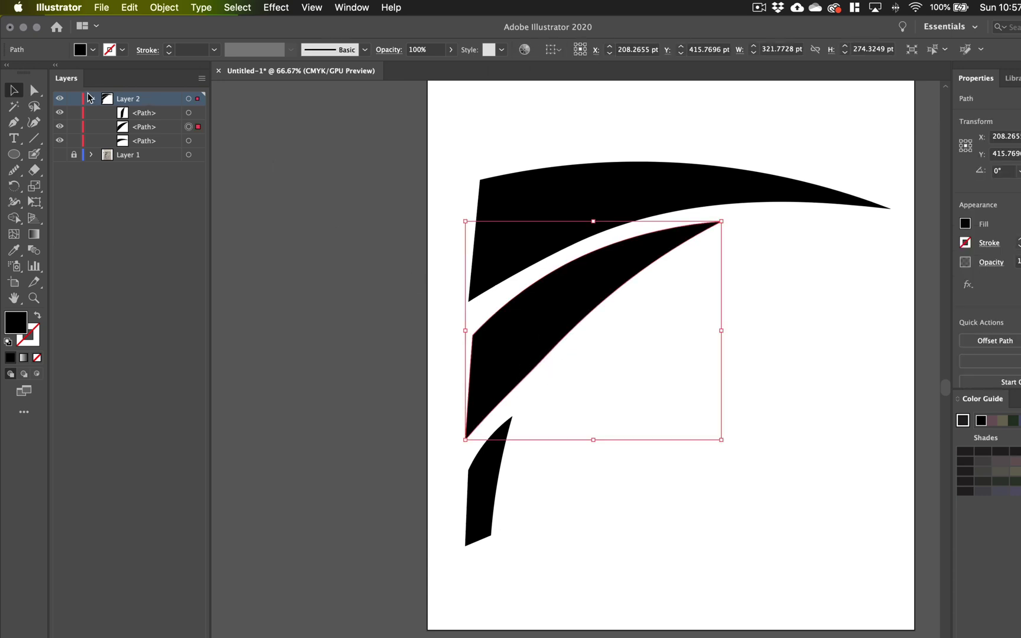
click(37, 91)
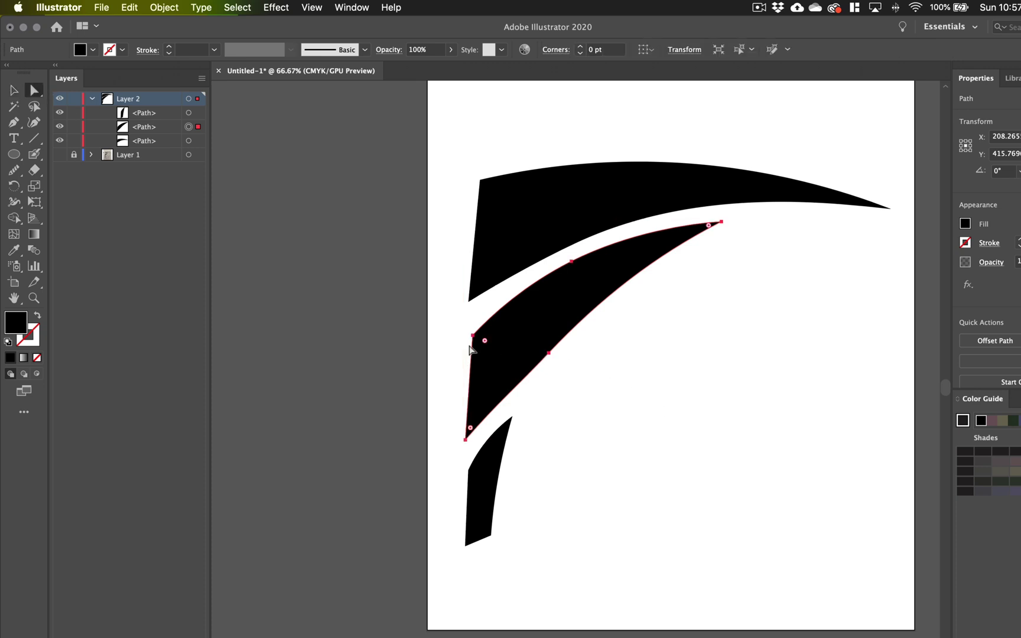
click(550, 354)
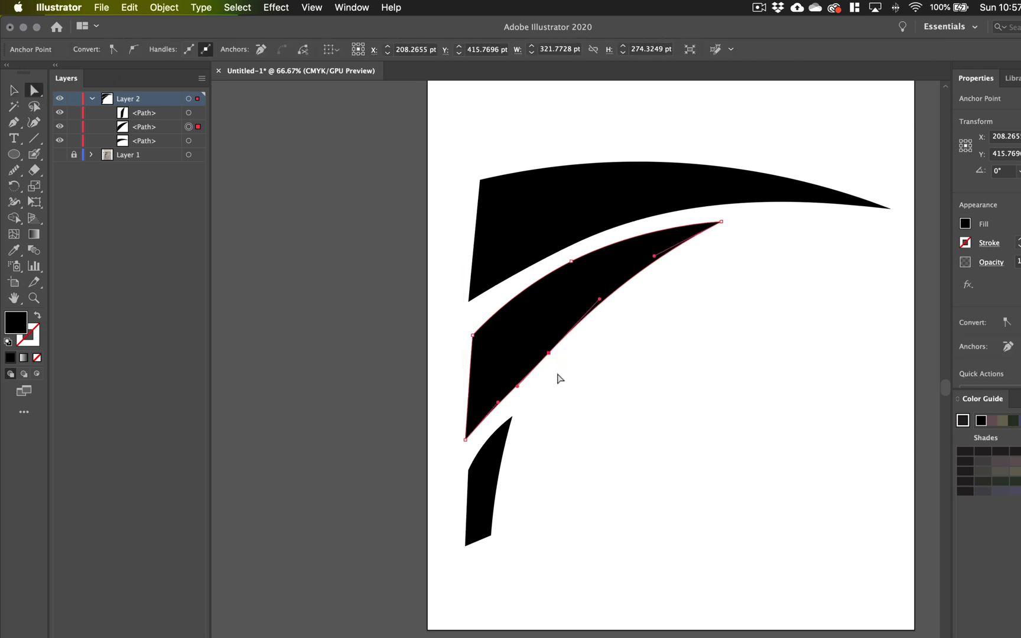
key(Left)
key(Left)
key(Left)
key(Left)
key(Left)
key(Left)
key(Left)
key(Left)
key(Left)
key(Left)
key(Left)
key(Left)
key(Left)
key(Left)
key(Left)
key(Left)
key(Left)
key(Left)
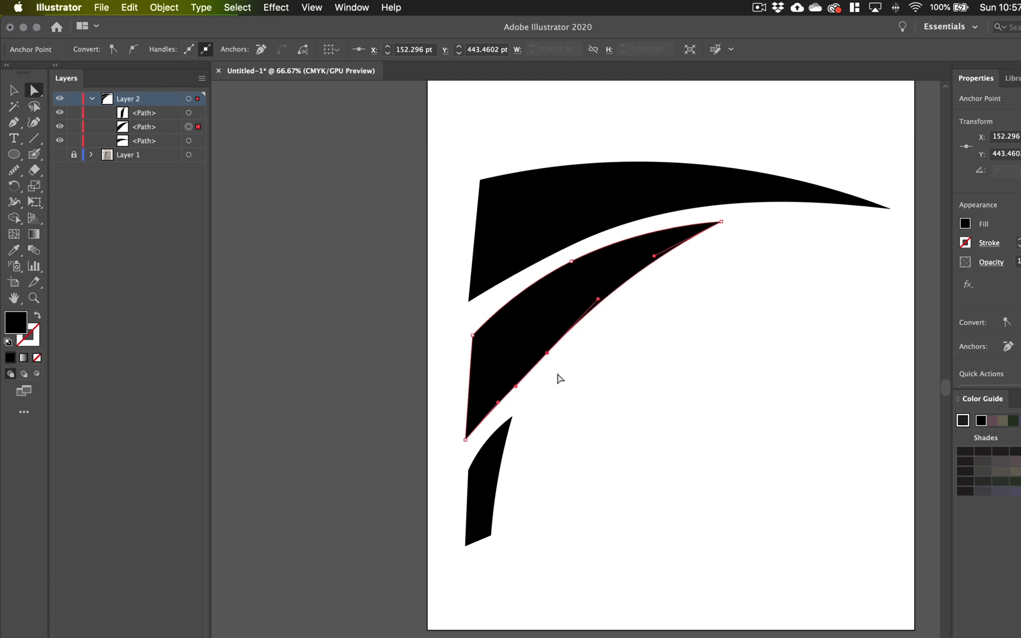
key(Left)
key(Left)
key(Left)
key(Left)
key(Left)
key(Left)
key(Left)
key(Left)
key(Left)
key(Left)
key(Left)
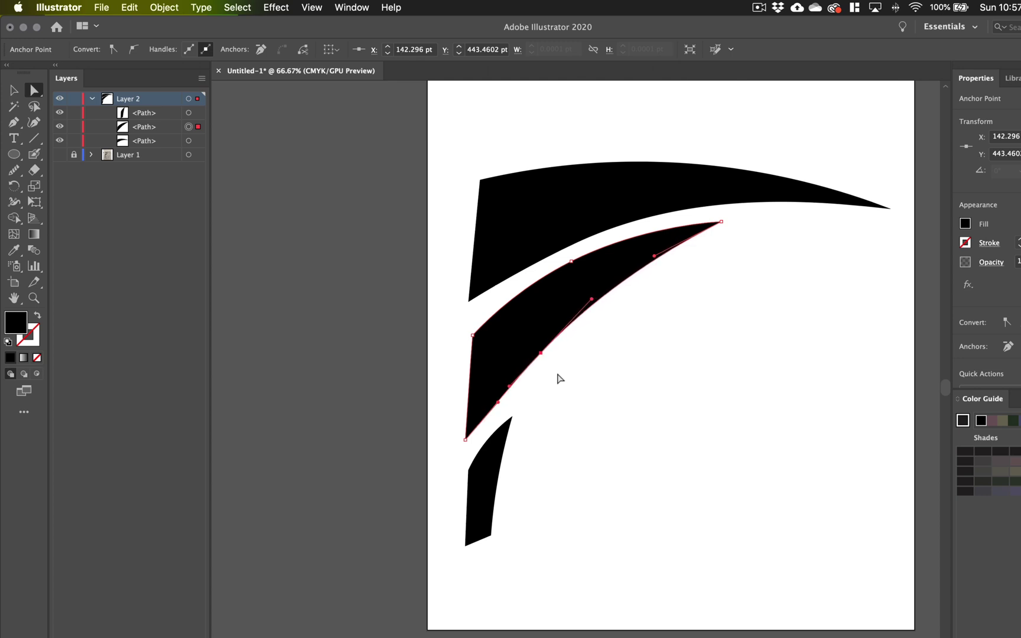
key(Down)
key(Left)
key(Left)
key(Left)
key(Left)
key(Left)
key(Down)
key(Down)
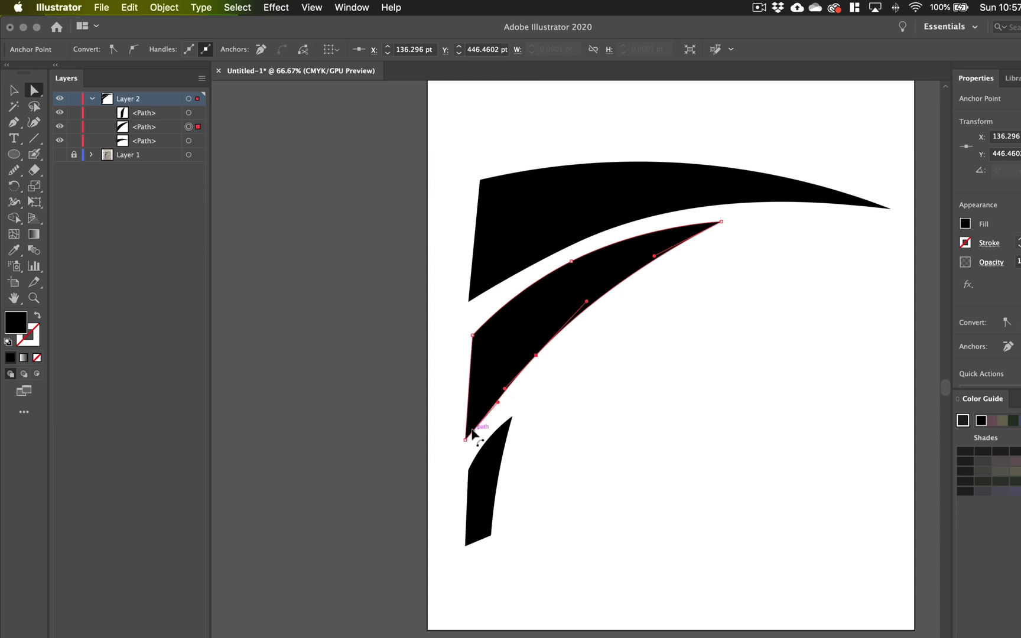
Raise the middle shape's upper-left corner anchor to Y 401.1786 pt, closer to the top shape.
click(473, 335)
key(Up)
key(Up)
key(Up)
key(Up)
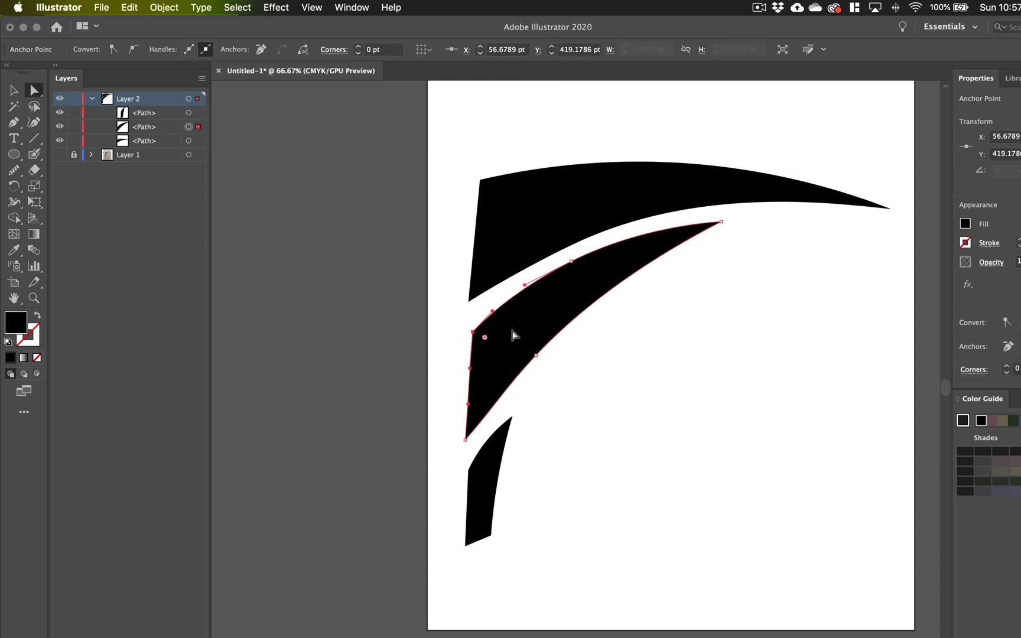
key(Up)
key(Up)
key(Up)
key(Up)
key(Up)
key(Up)
key(Up)
key(Up)
key(Up)
key(Up)
key(Up)
key(Up)
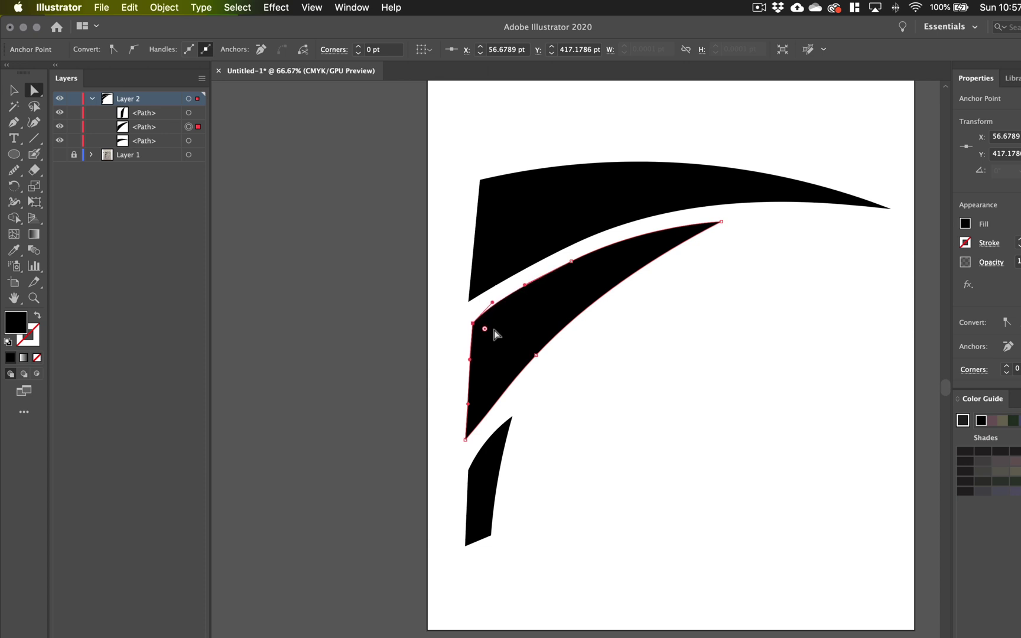
Raise the anchor midway along the middle shape's upper edge to Y 323.612 pt.
click(571, 261)
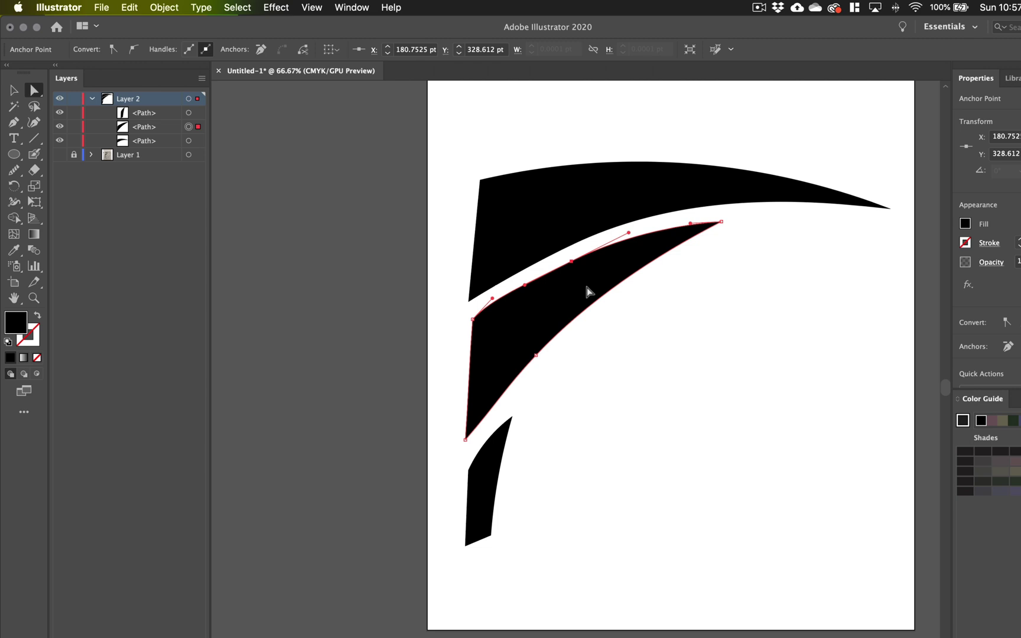
key(Up)
key(Up)
key(Up)
key(Up)
key(Up)
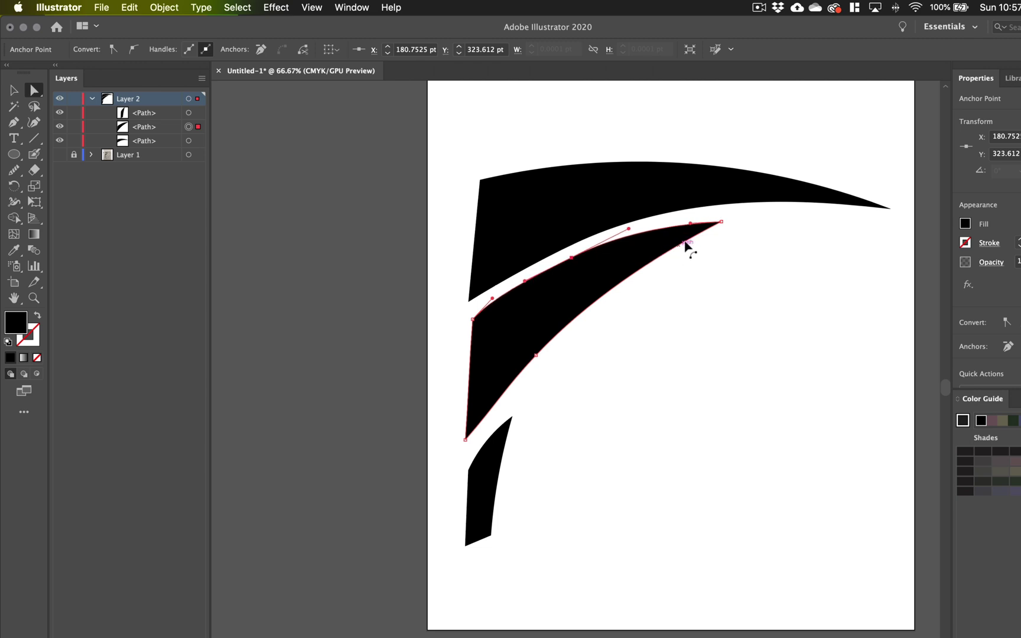
Raise the middle shape's right tip anchor to Y 268.6071 pt and shift its upper-left anchor left to X 54.6789 pt.
click(721, 222)
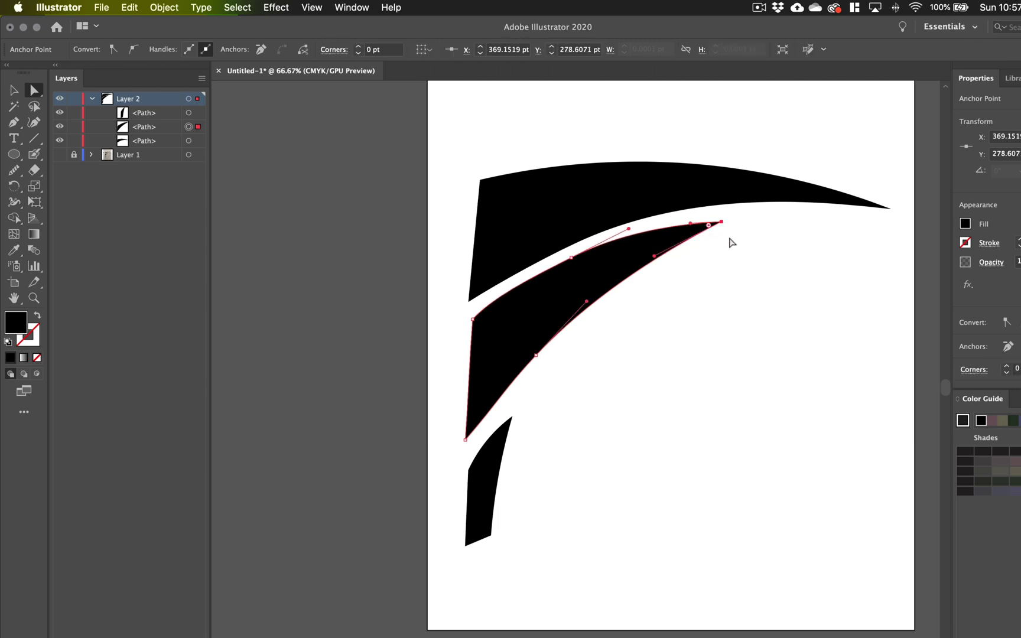
key(Up)
key(Up)
key(Up)
key(Up)
key(Up)
key(Up)
key(Up)
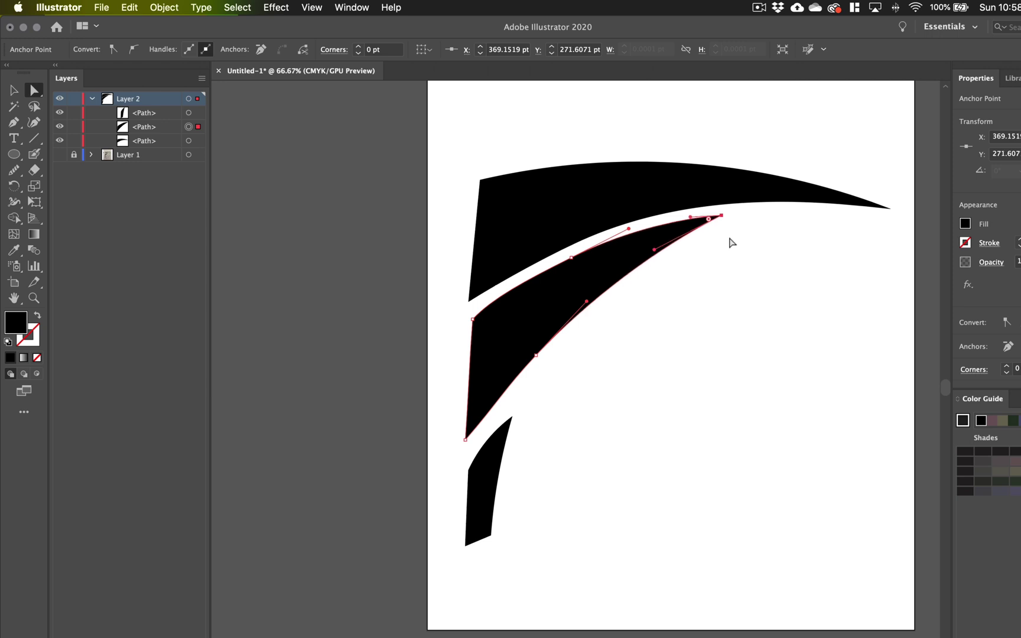
key(Up)
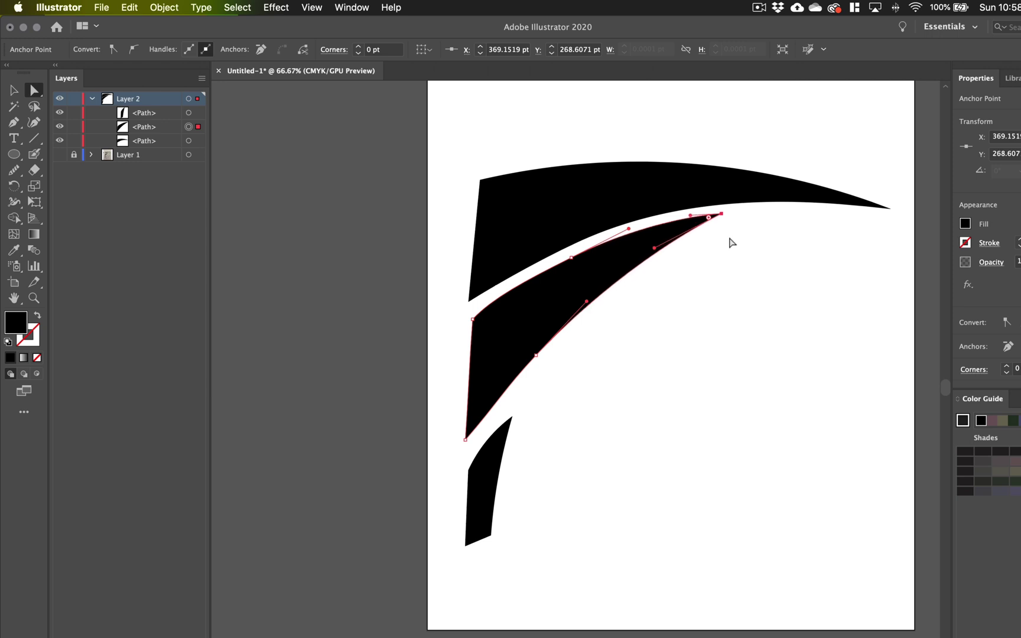
click(473, 320)
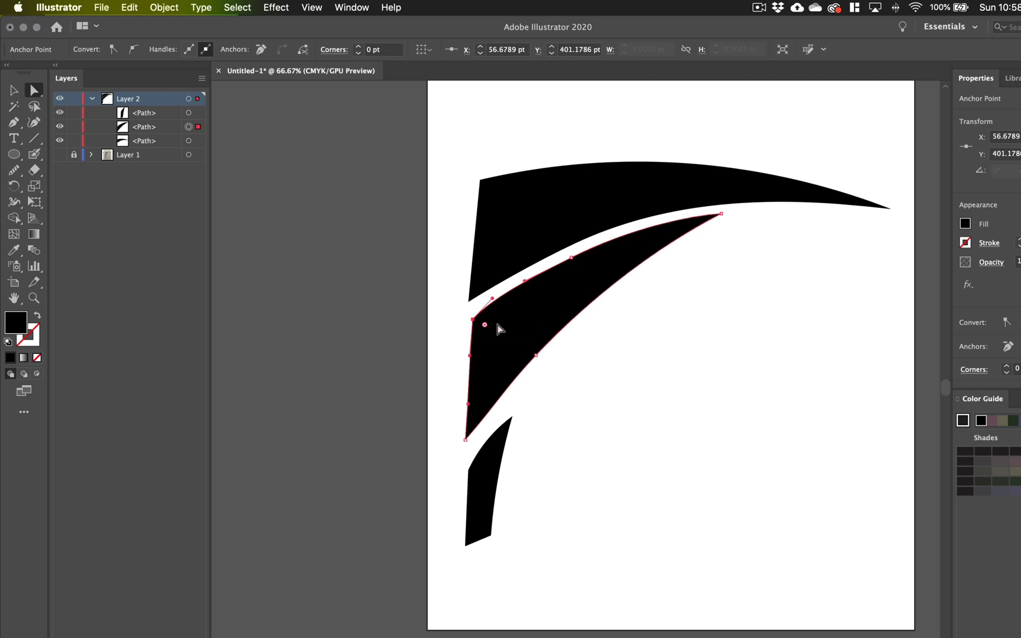
key(Left)
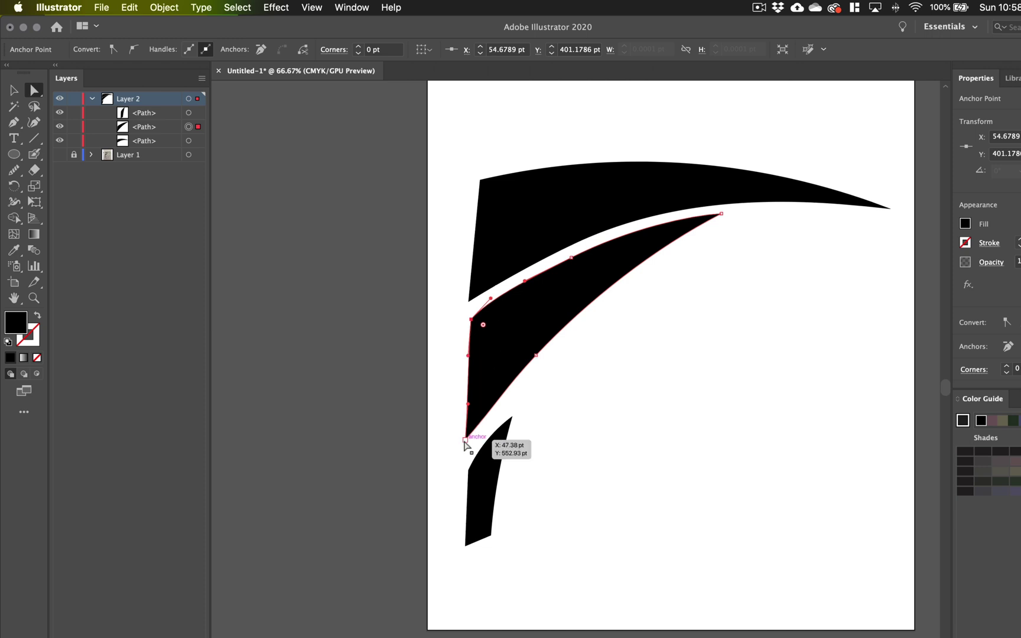
Show the document grid and deselect the middle shape.
click(312, 7)
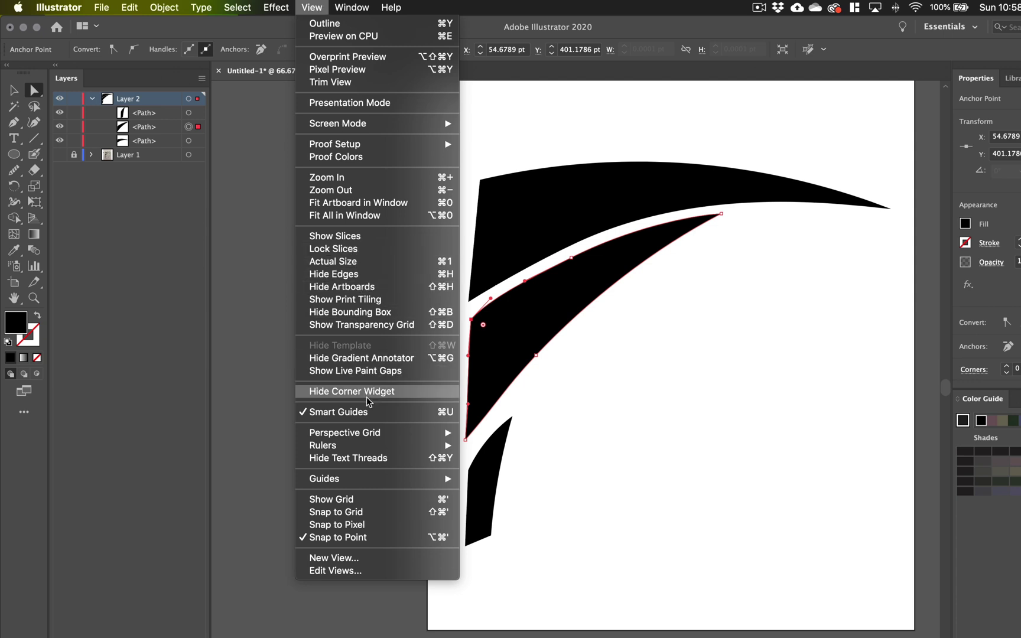
click(364, 498)
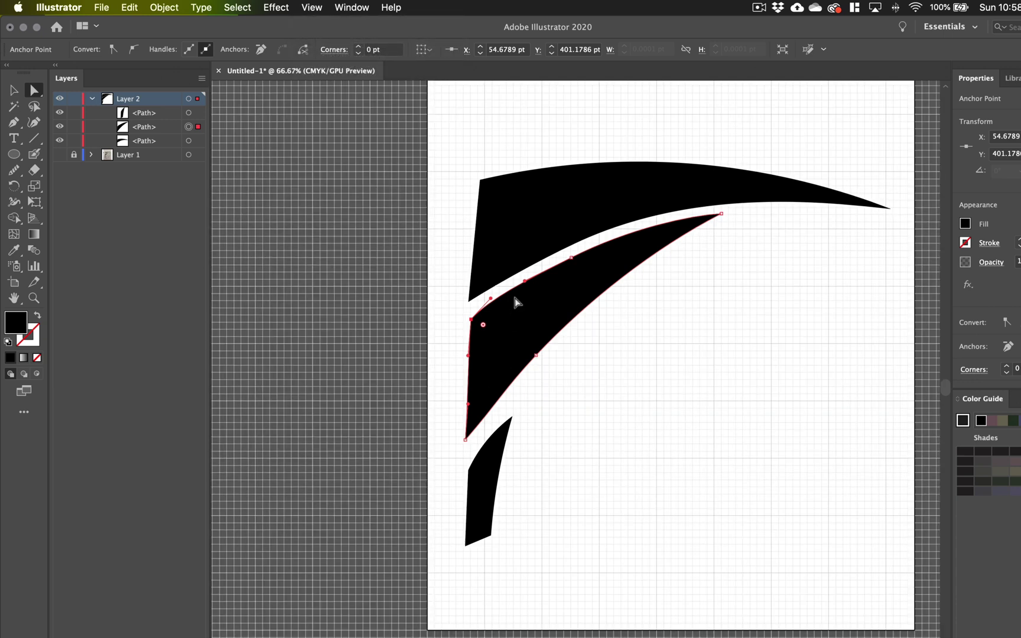
click(13, 90)
click(350, 279)
Move the top shape up and right to X 321.6029 pt, Y 280.4376 pt, and the middle shape up and right beneath it.
double_click(495, 203)
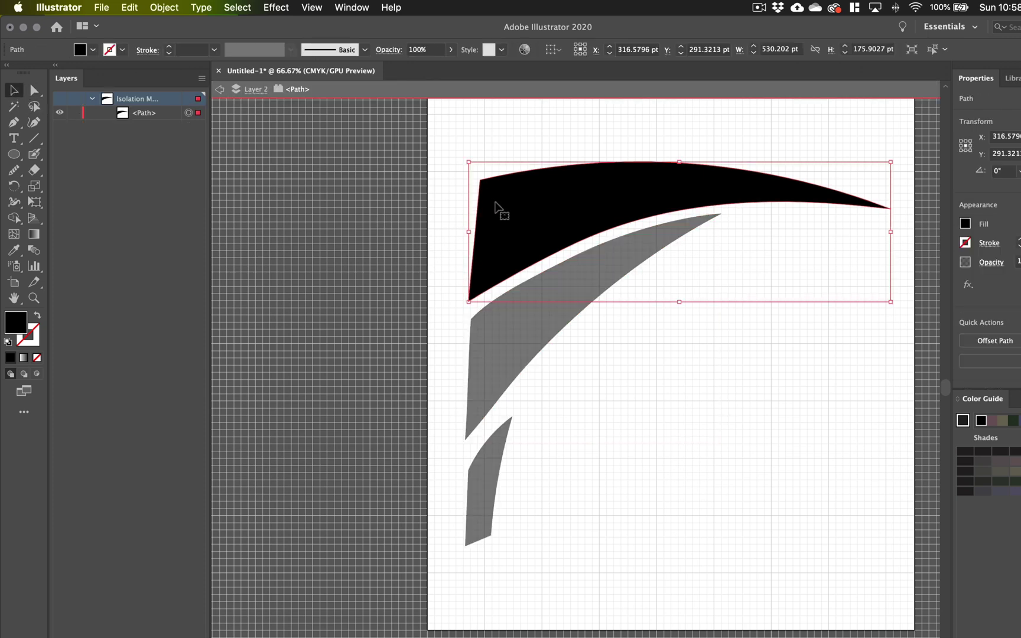
click(220, 89)
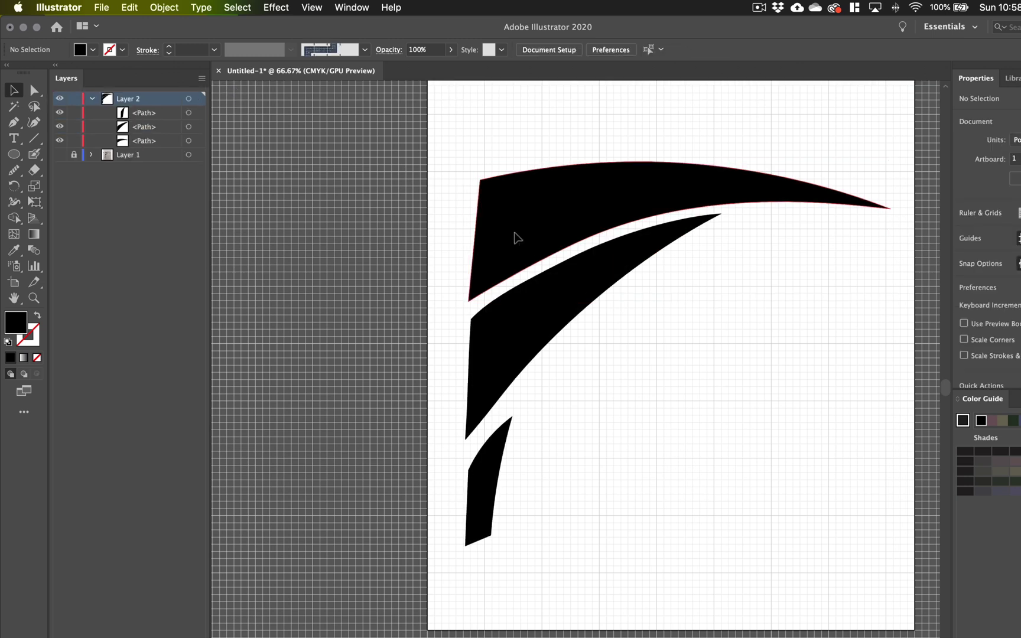
drag(514, 233, 519, 227)
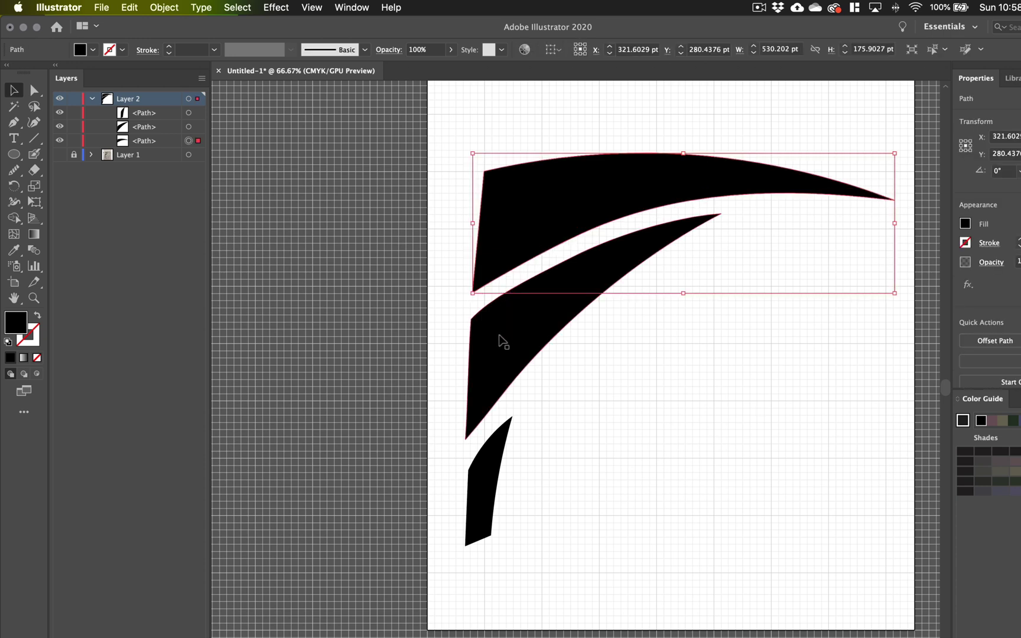
mouse_move(506, 350)
mouse_down()
mouse_move(522, 336)
mouse_move(506, 336)
mouse_up()
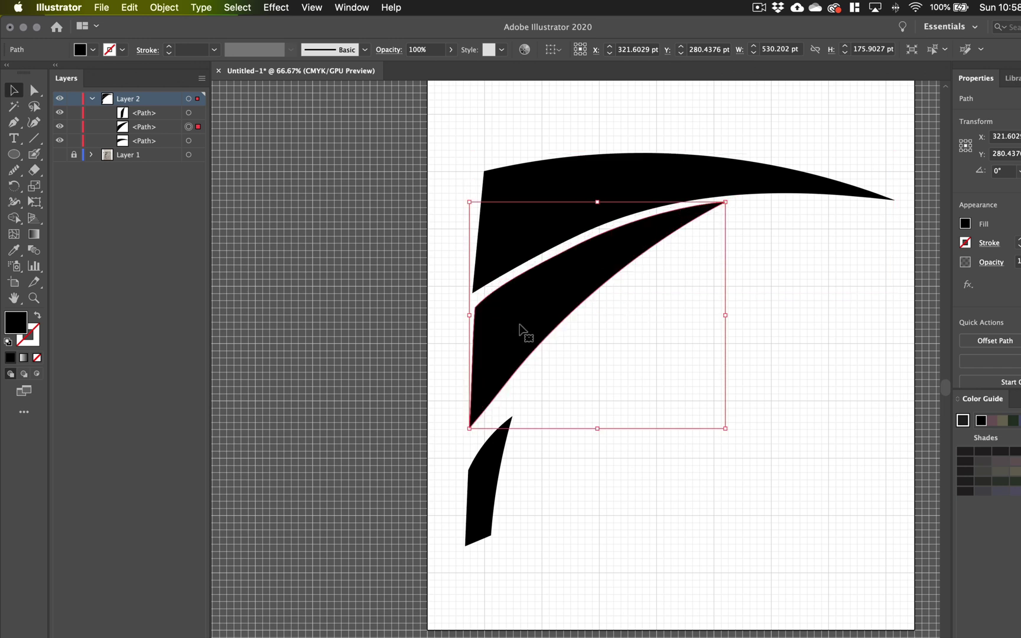
Directly select the top shape's lower-left corner anchor and nudge it right to X 58.5019 pt.
click(476, 290)
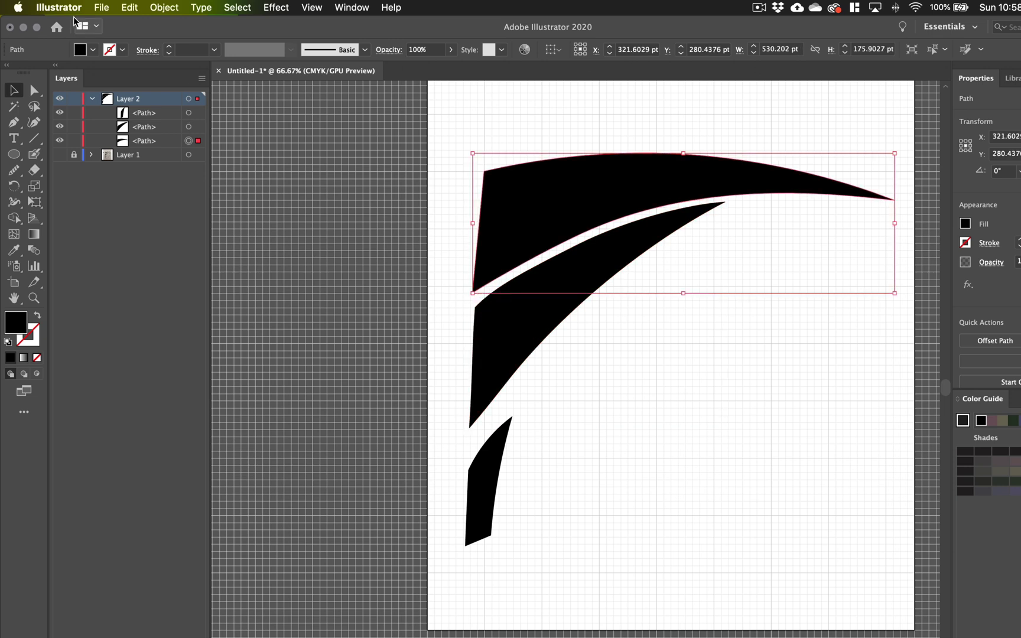
key(a)
drag(481, 302, 473, 293)
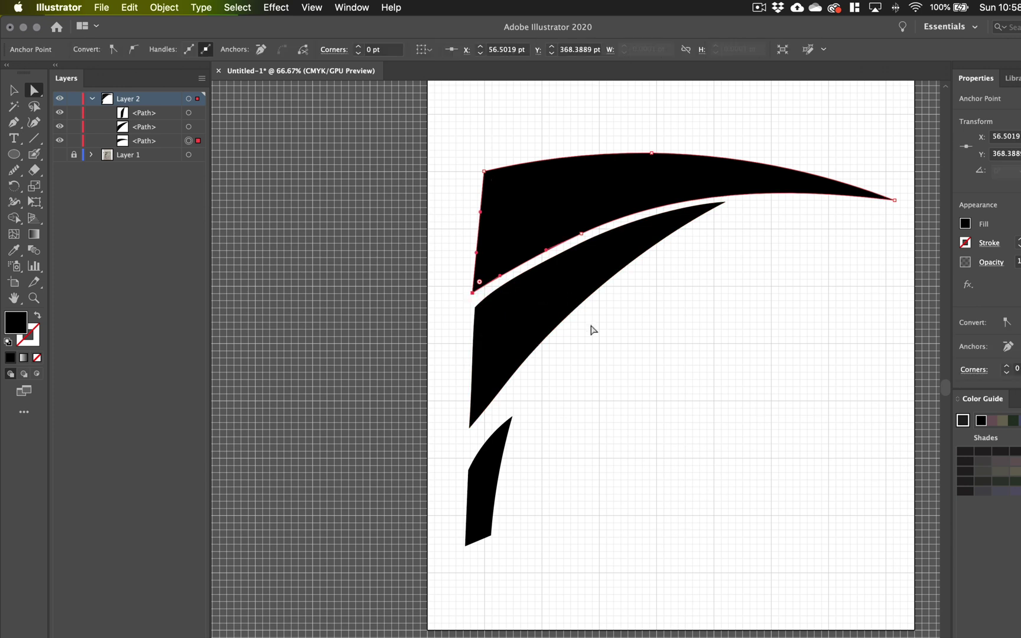
key(Right)
key(Right)
key(Right)
key(Right)
key(Right)
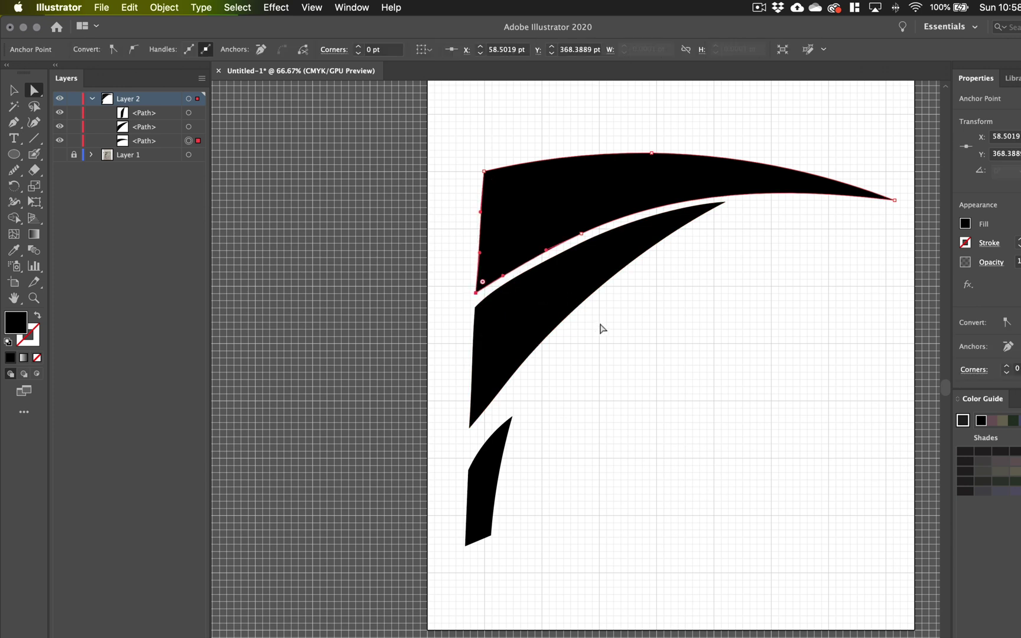
Nudge the top shape's lower-left corner anchor right to X 61.5019 pt.
key(Right)
key(Right)
key(Right)
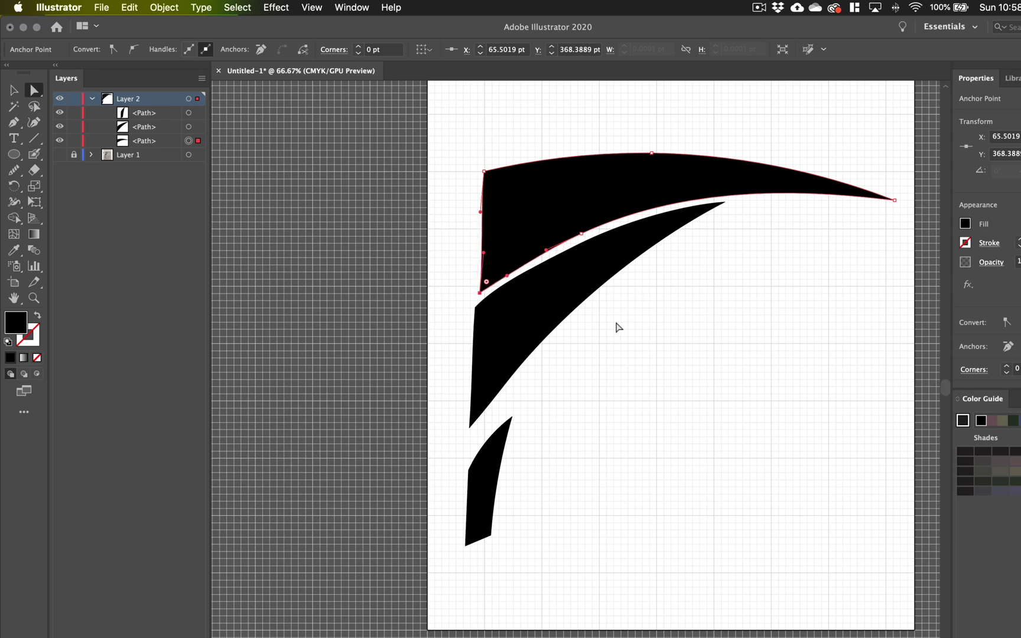
key(Left)
key(Left)
key(Left)
key(Left)
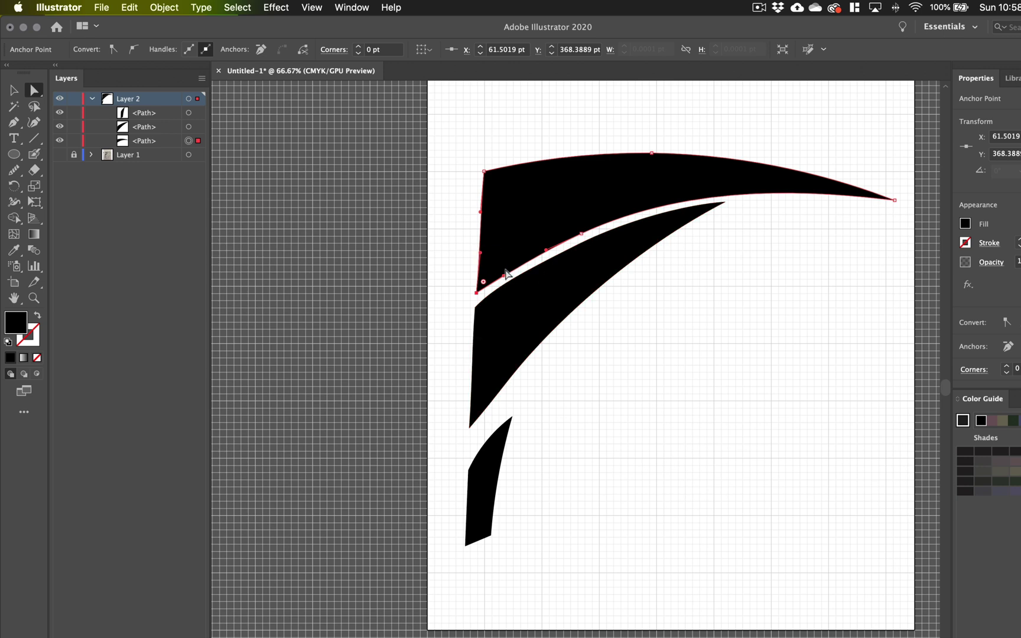
Nudge the top shape's upper-left corner anchor right and down to X 72.0779 pt, Y 216.3409 pt.
key(super+equal)
key(super+equal)
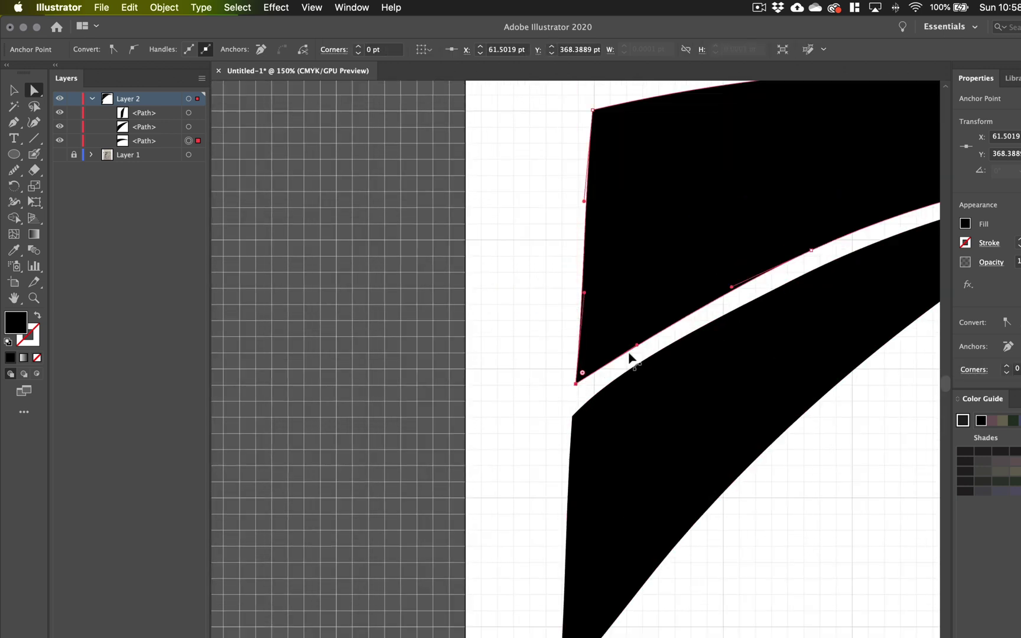
click(594, 112)
key(Right)
key(Right)
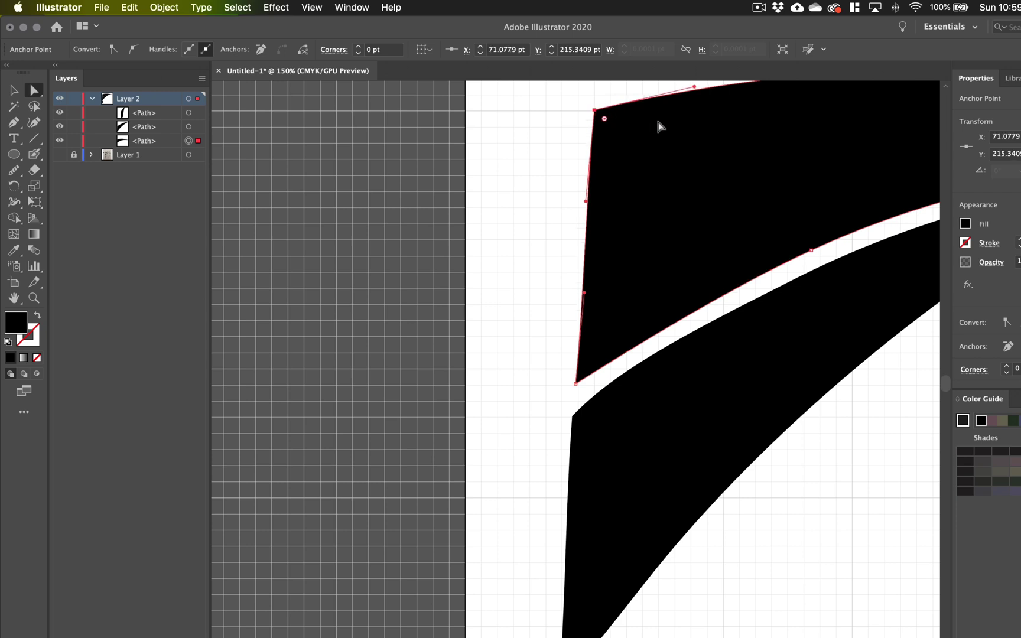
key(Down)
key(Down)
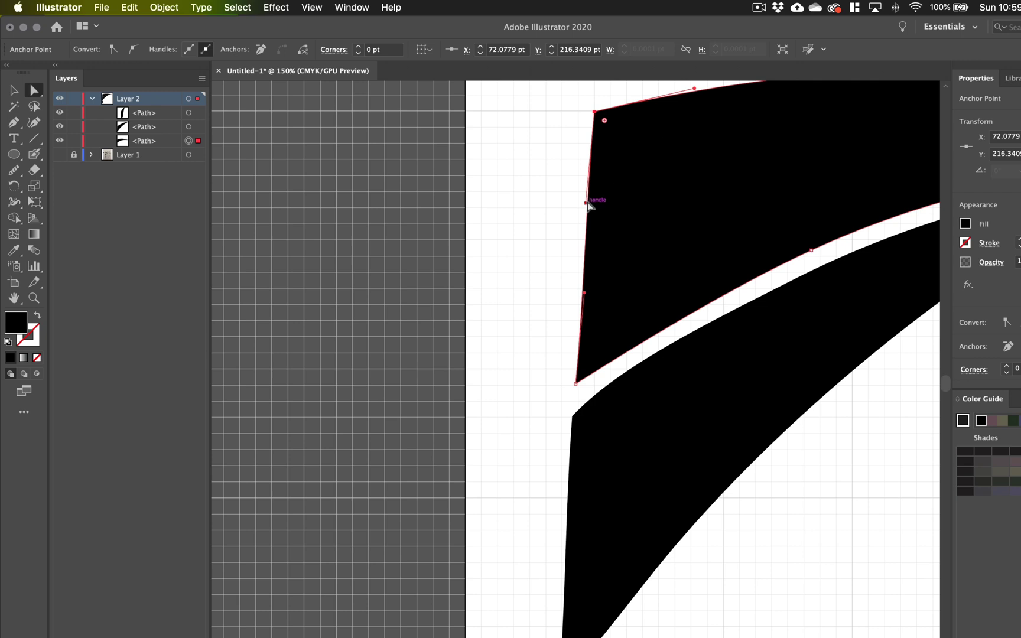
Raise the top shape's lower-left corner anchor to Y 359.3889 pt and shift it right to X 62.5019 pt.
click(577, 384)
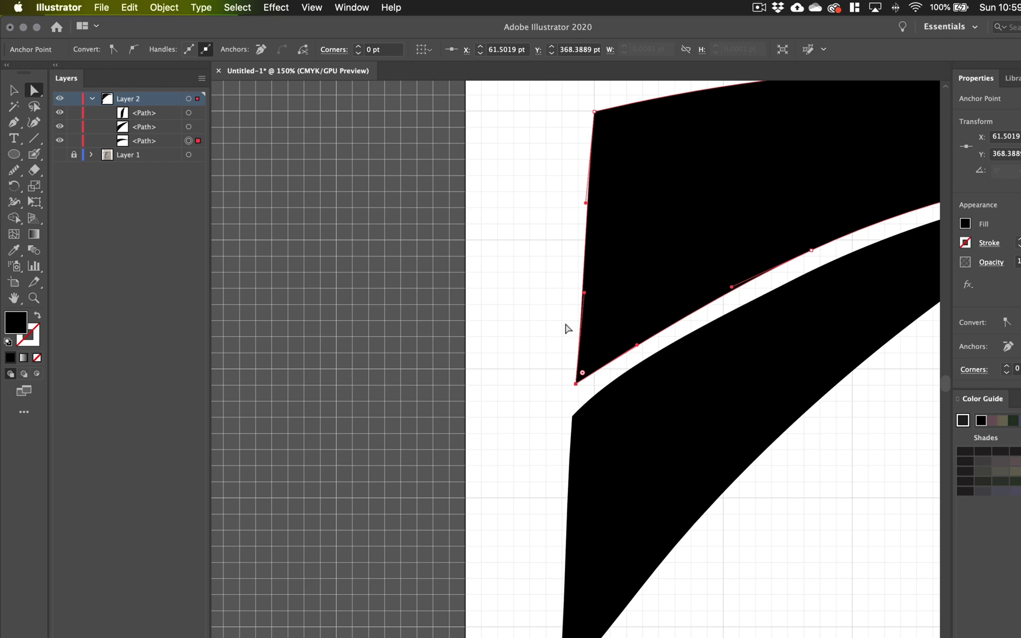
key(Up)
key(Up)
key(Up)
key(Up)
key(Up)
key(Up)
key(Up)
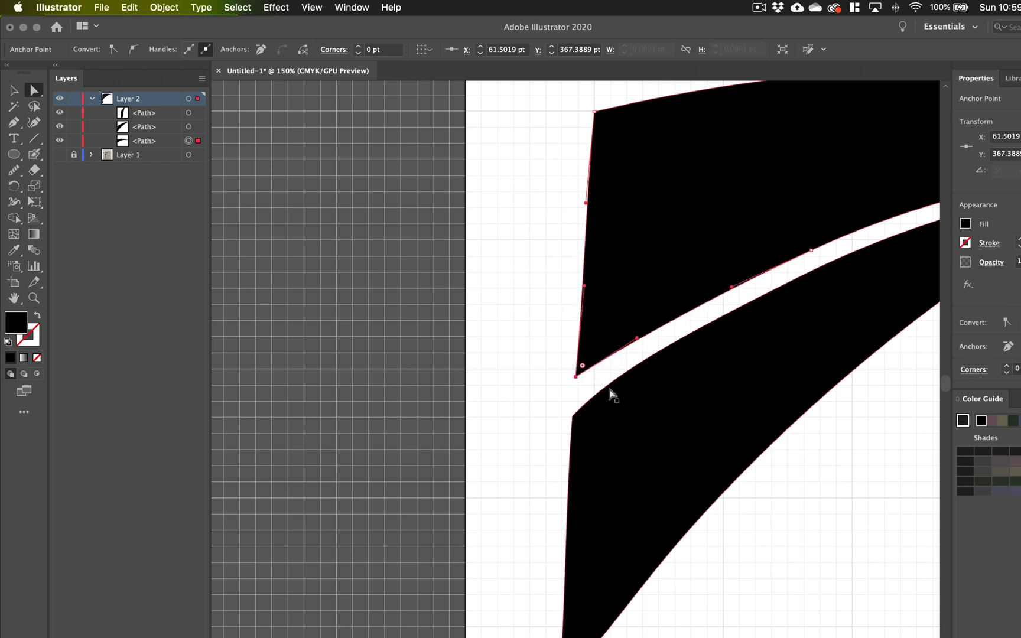
key(Up)
key(Up)
key(Up)
key(Up)
key(Up)
key(Up)
key(Up)
key(Up)
key(Up)
key(Up)
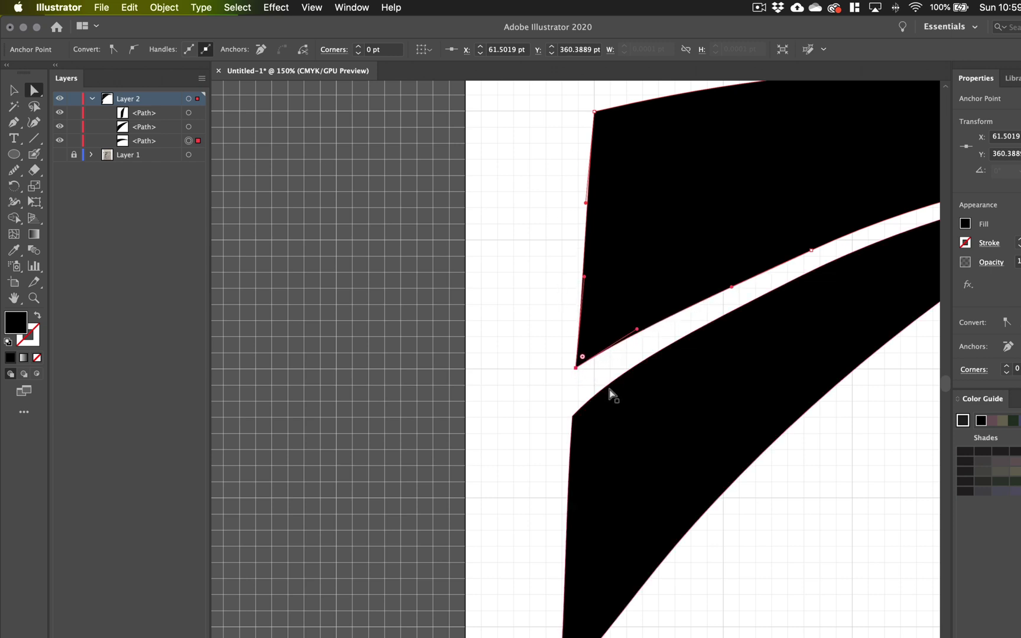
key(Right)
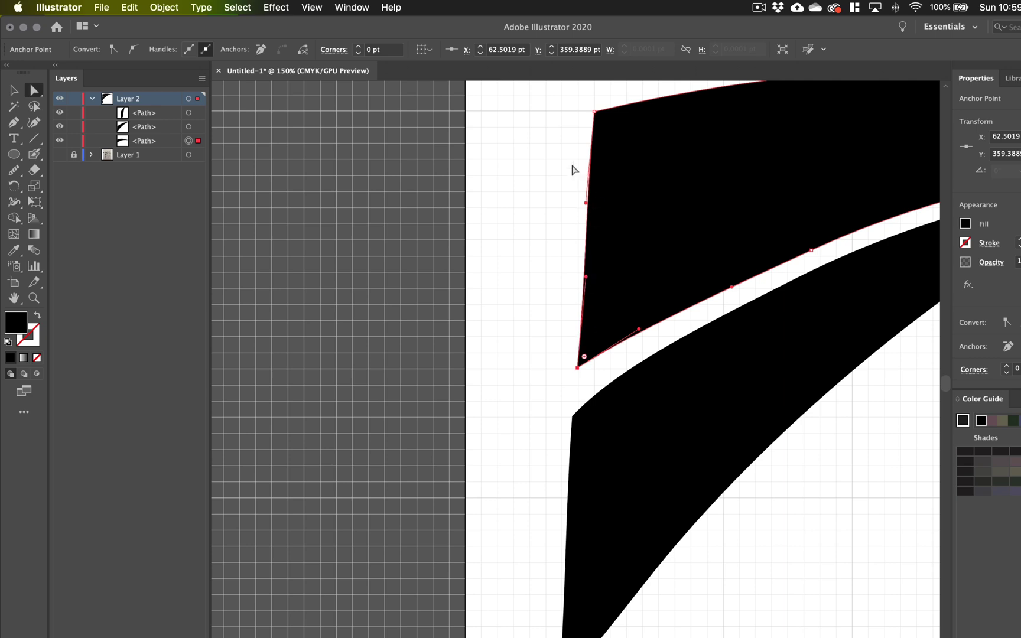
Move the whole middle shape up and slightly right, closer to the top shape's lower edge.
click(553, 171)
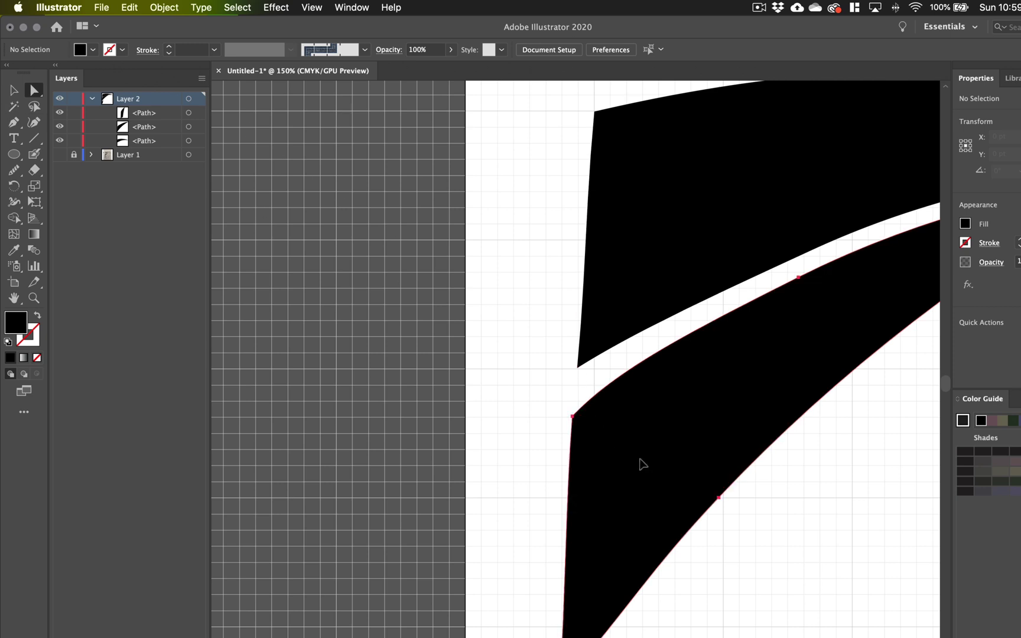
mouse_move(653, 447)
mouse_down()
mouse_move(659, 438)
mouse_move(647, 433)
mouse_up()
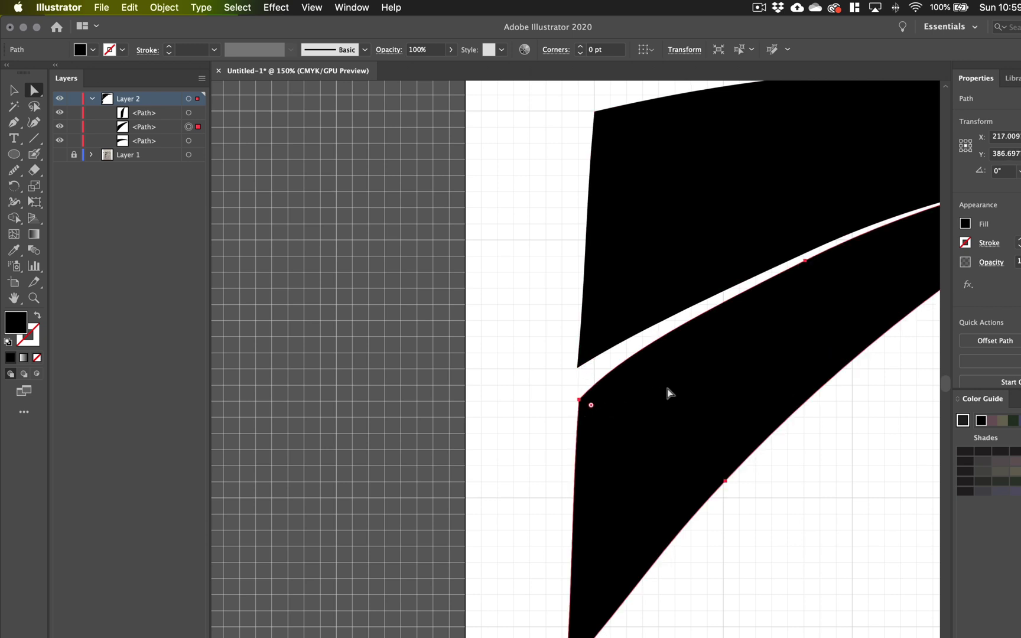
key(super+minus)
key(super+minus)
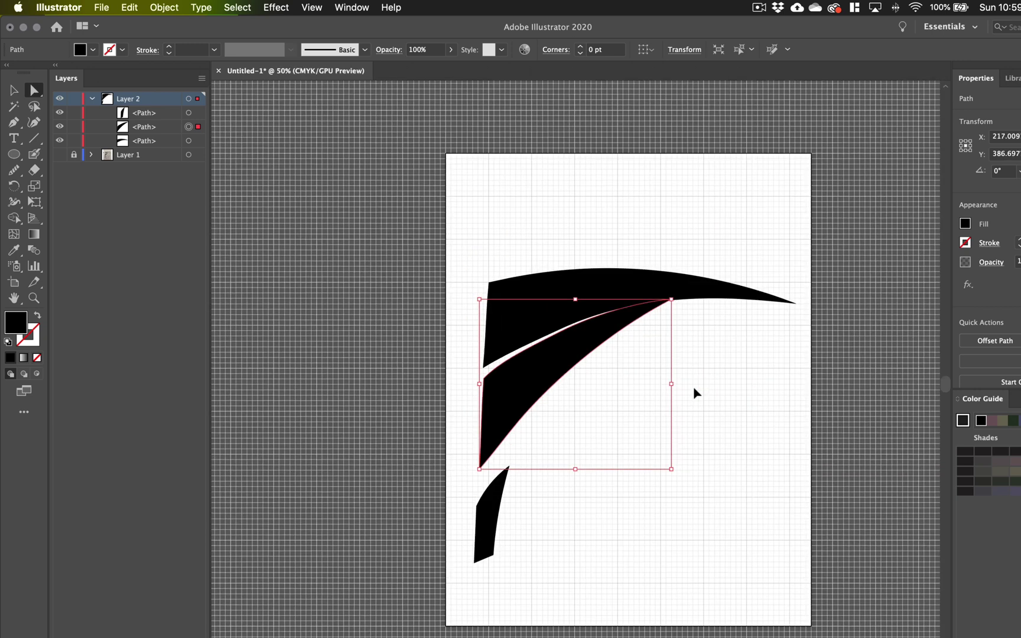
Lower the middle shape's right tip anchor to open a narrow gap beneath the top shape.
key(super+plus)
key(super+plus)
key(super+plus)
key(super+plus)
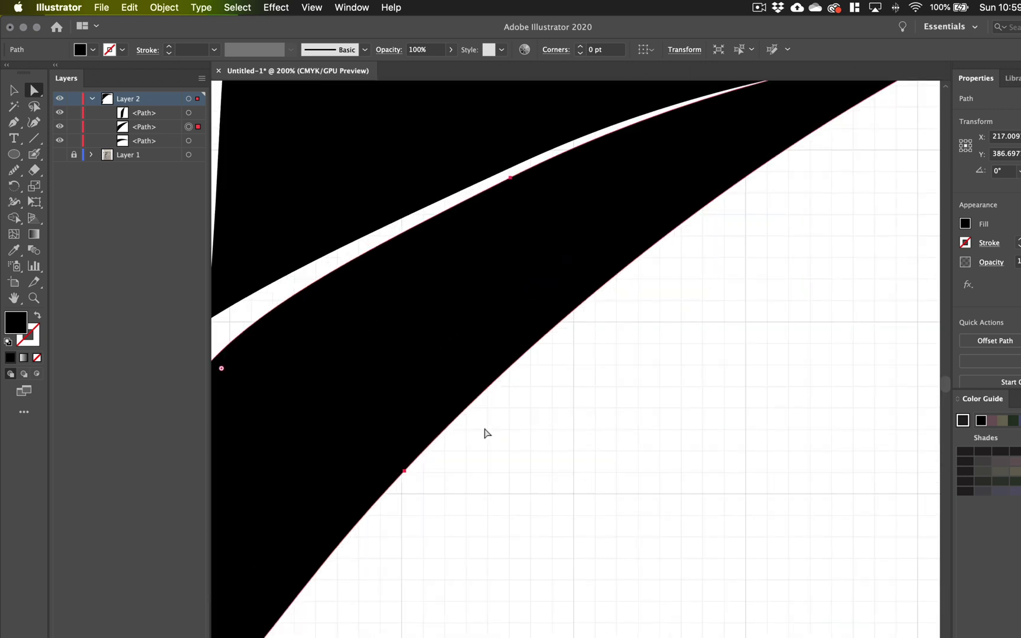
drag(399, 415, 731, 383)
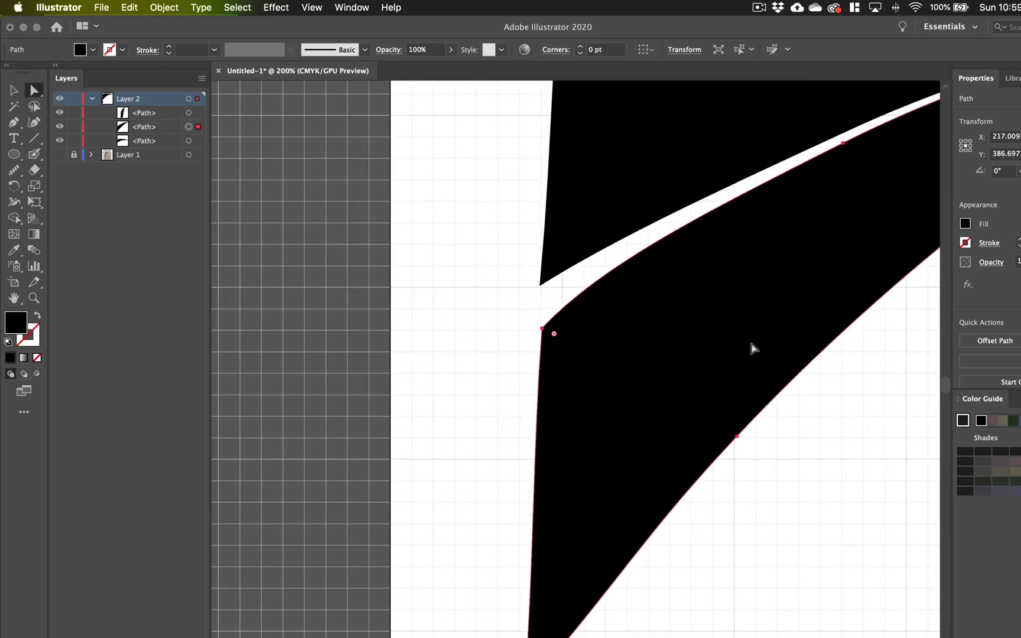
drag(543, 329, 544, 333)
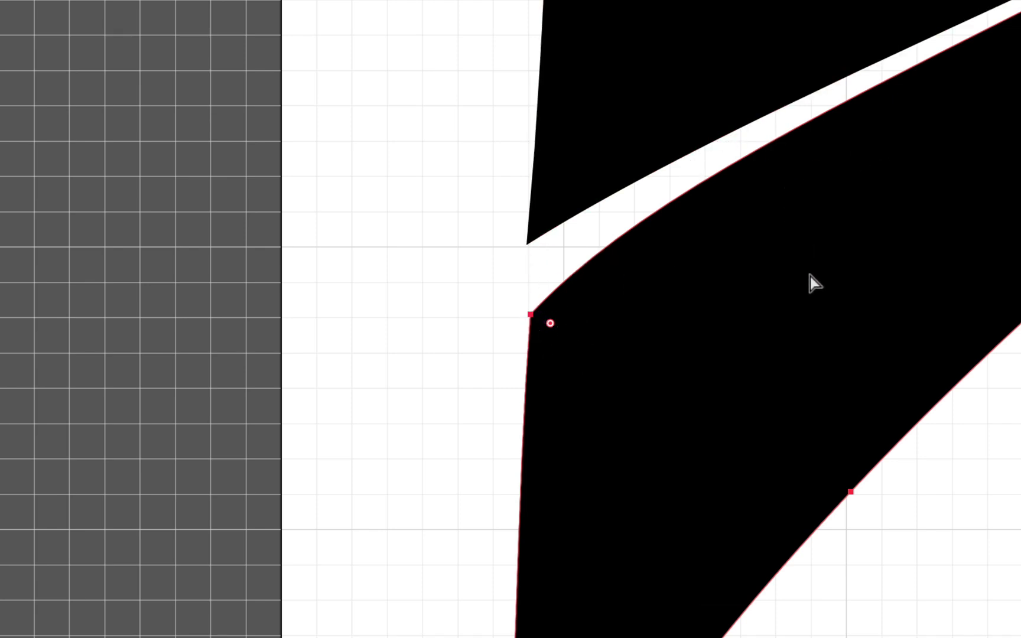
drag(817, 255, 213, 486)
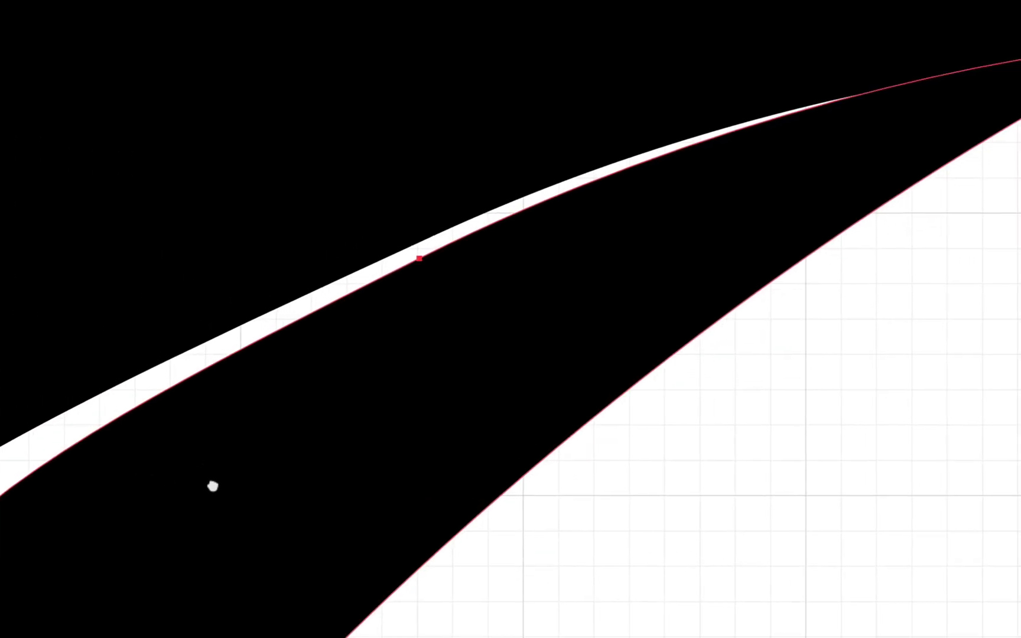
scroll(213, 486, right, 5)
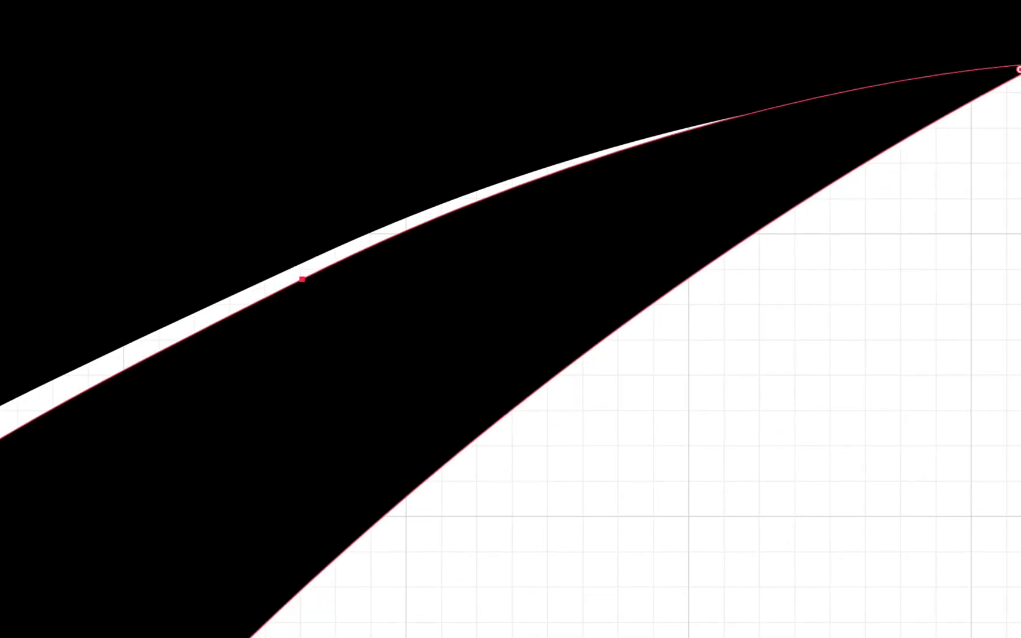
scroll(946, 118, right, 4)
click(946, 118)
scroll(970, 147, right, 1)
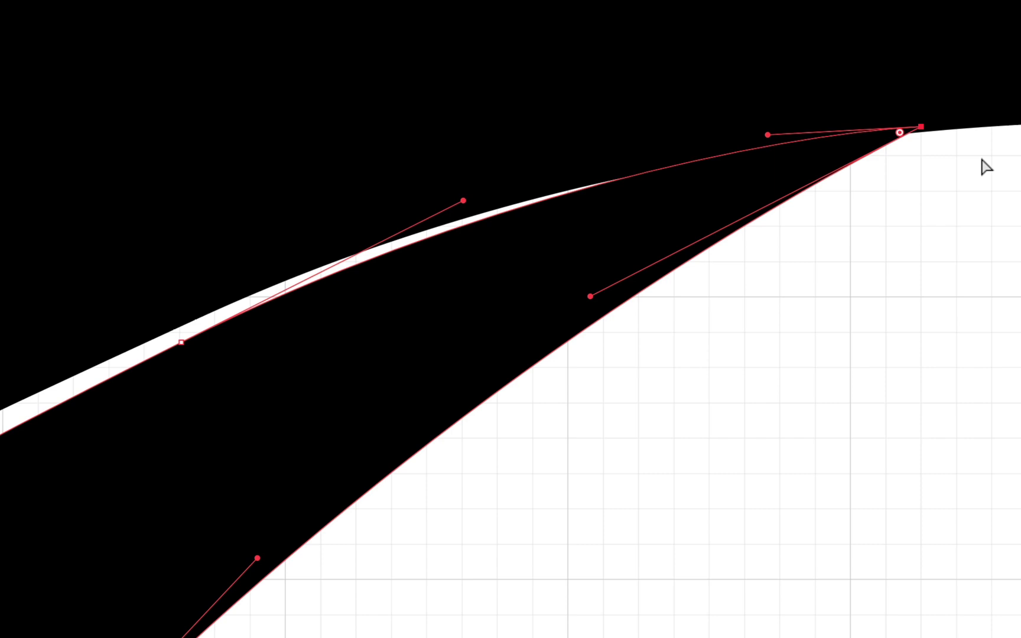
key(Down)
key(Down)
key(Down)
key(Down)
key(Down)
key(Down)
key(Down)
key(Down)
key(Down)
key(Down)
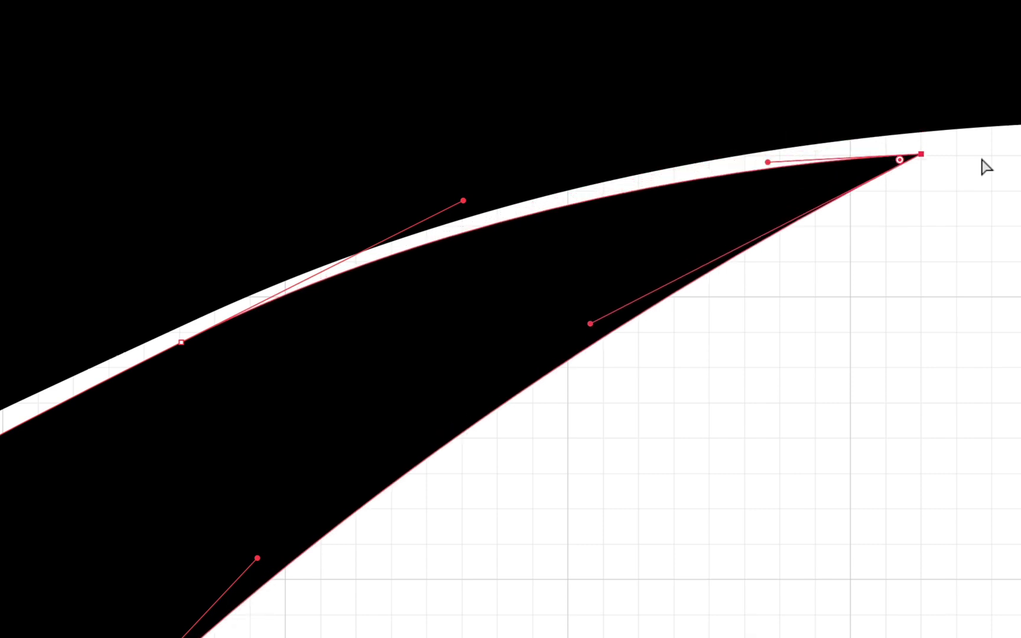
Lower the curve anchor midway along the middle shape's upper edge to widen the gap there.
drag(181, 342, 184, 346)
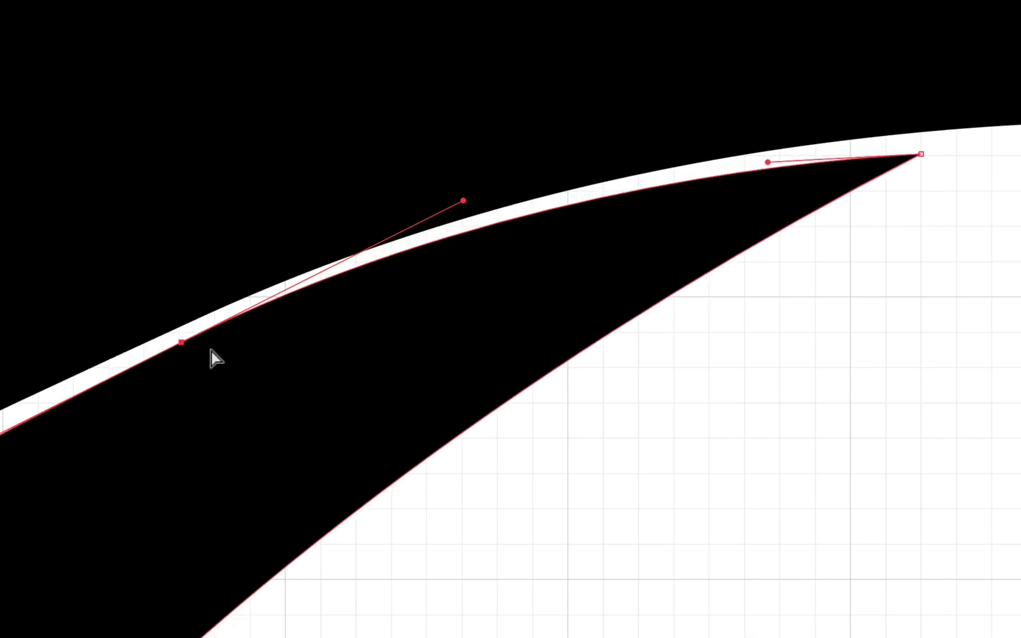
key(Down)
key(Down)
key(Down)
key(Down)
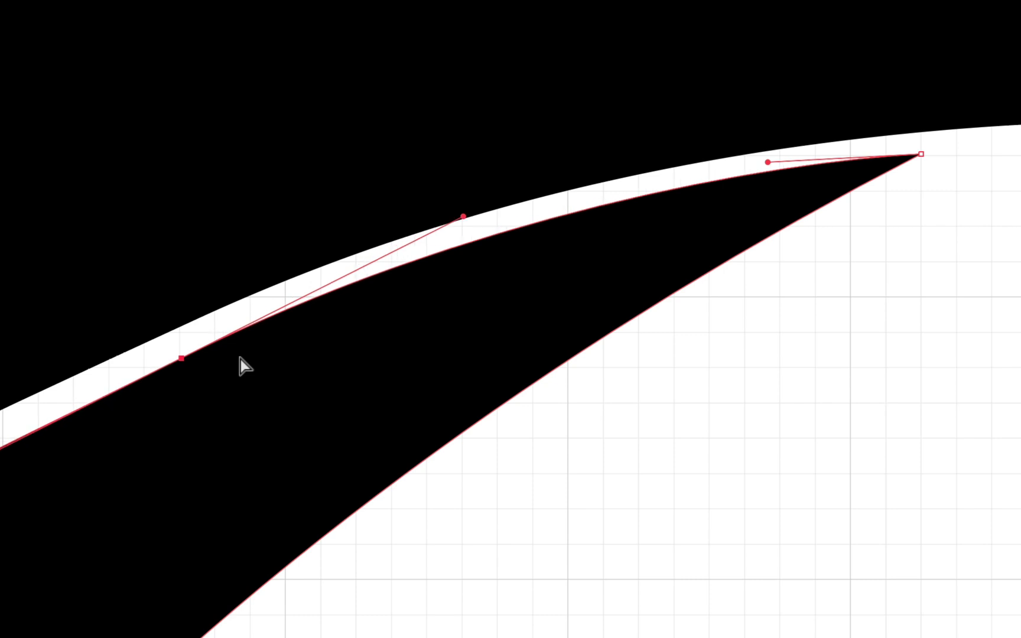
Nudge the middle shape's right tip anchor slightly left and deselect the shape.
scroll(170, 414, left, 1)
scroll(175, 421, left, 10)
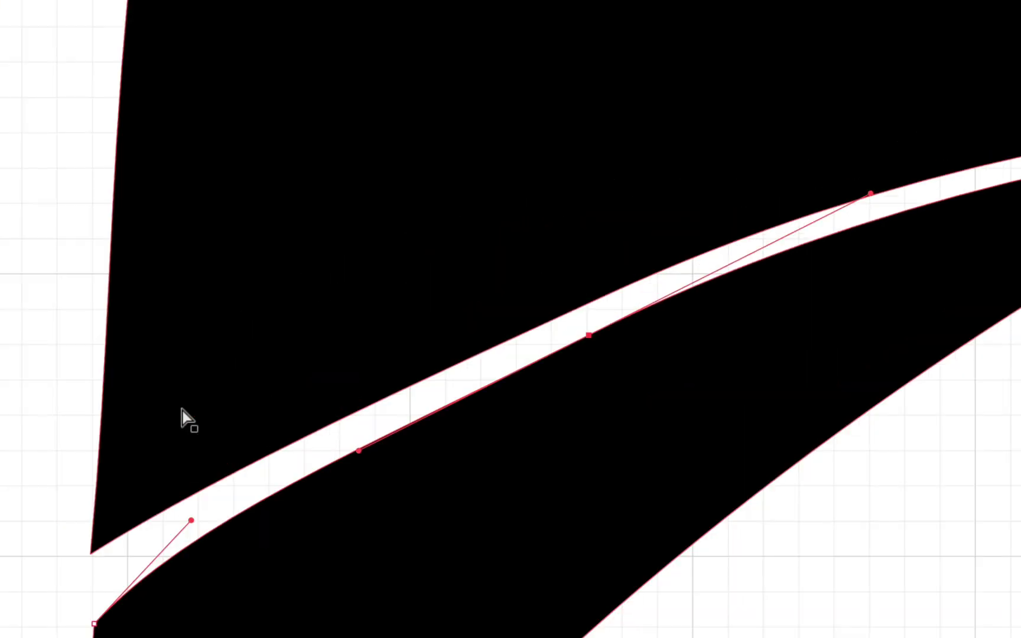
scroll(177, 417, right, 13)
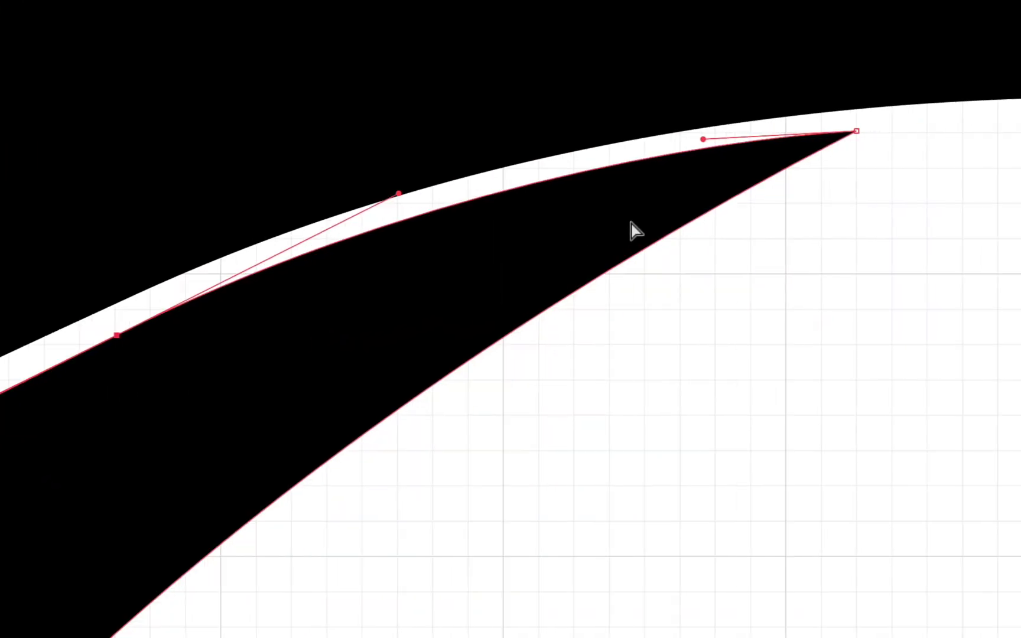
click(857, 132)
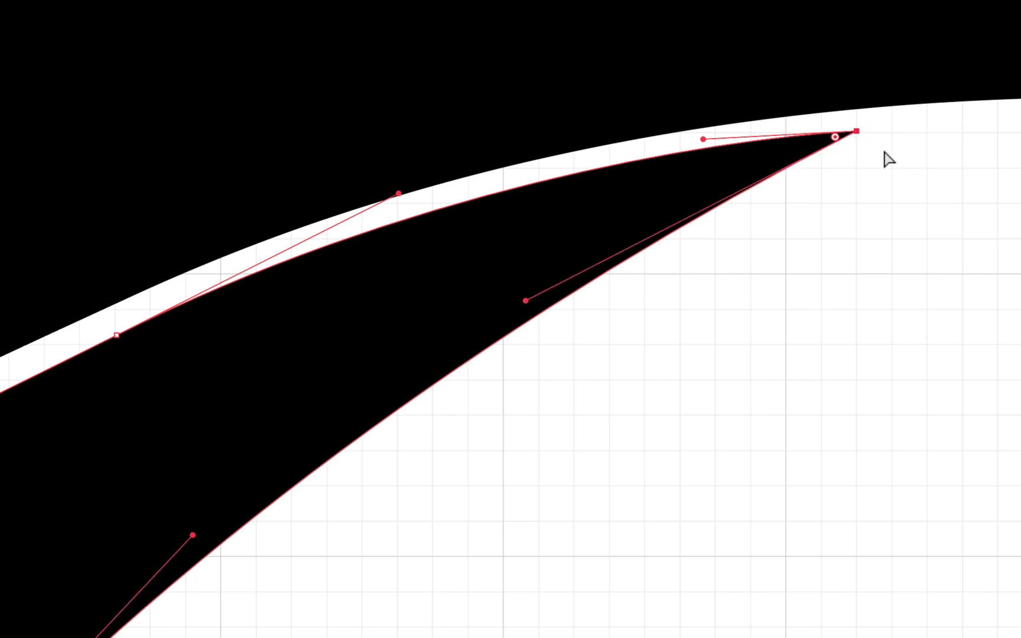
key(Left)
key(Left)
key(Left)
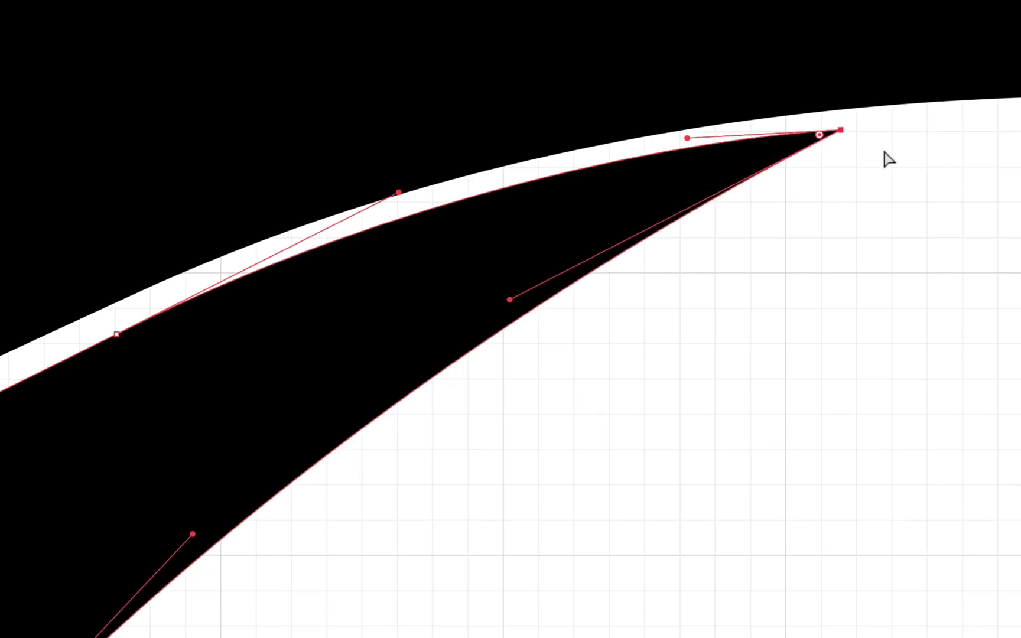
key(v)
key(ctrl+minus)
key(ctrl+minus)
key(ctrl+minus)
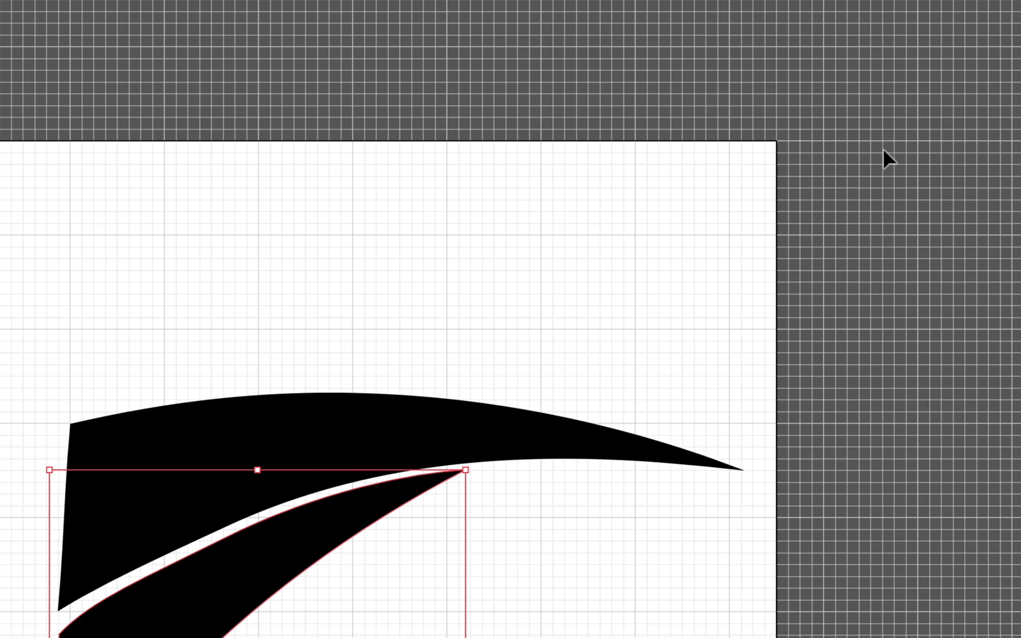
key(a)
key(ctrl+shift+a)
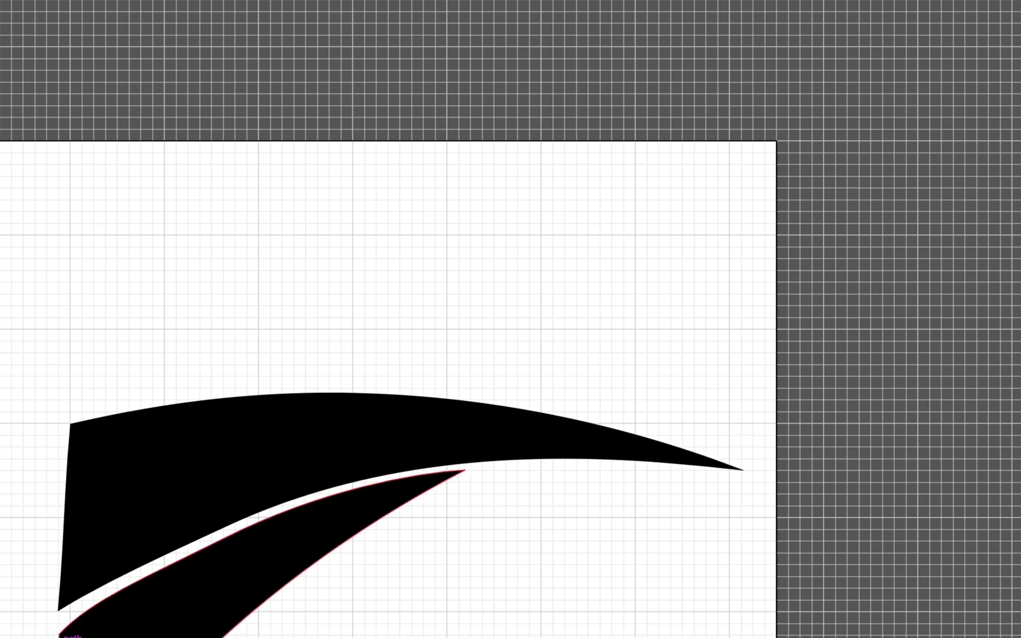
Pull down the upper handle of the middle shape's upper-left corner anchor to flatten the start of its upper edge.
click(62, 631)
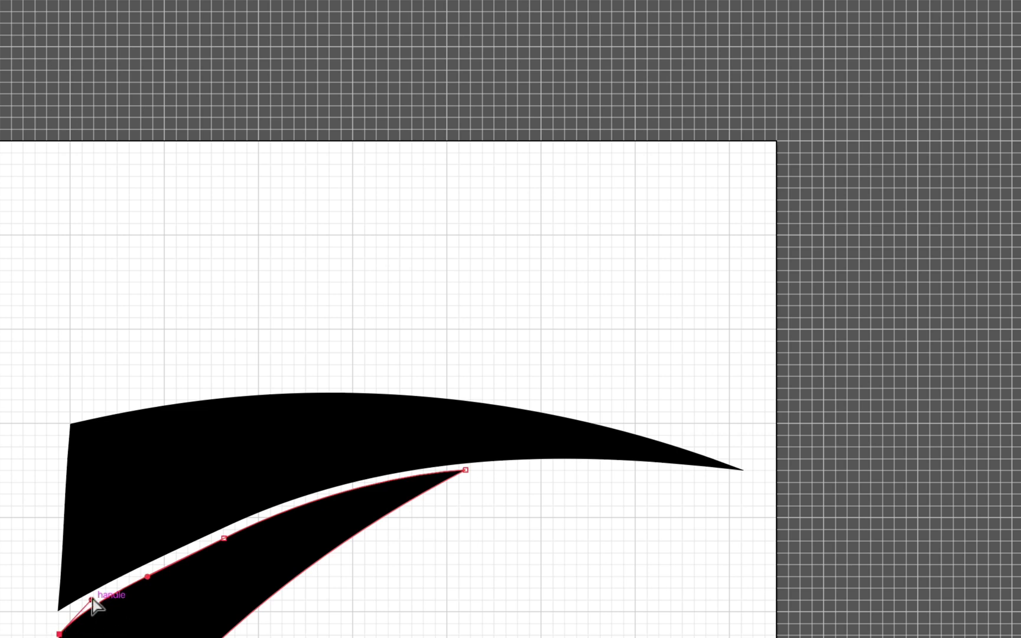
key(v)
key(ctrl+plus)
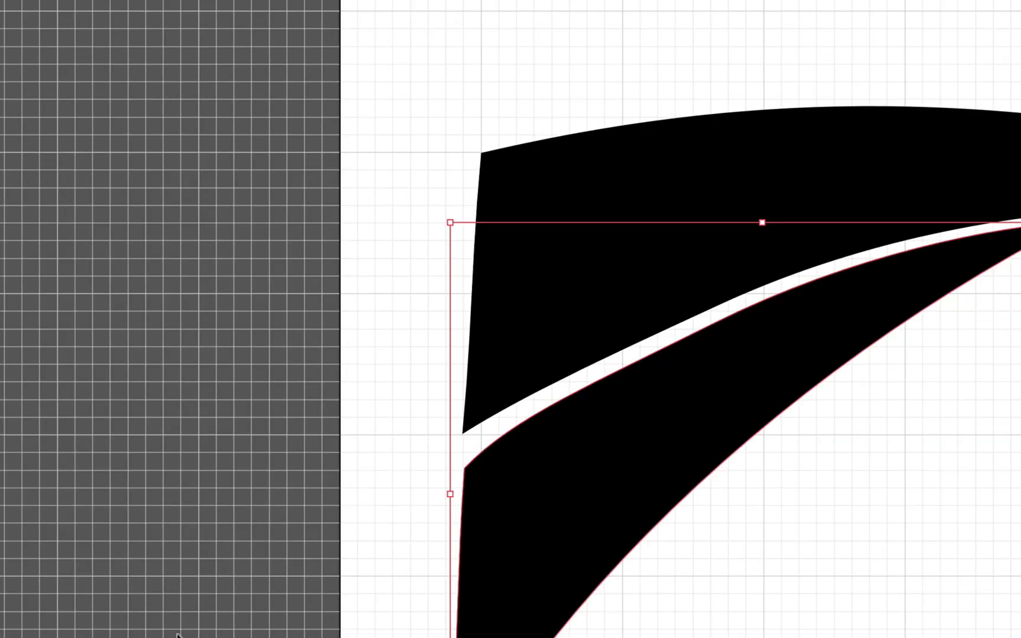
key(a)
key(ctrl+plus)
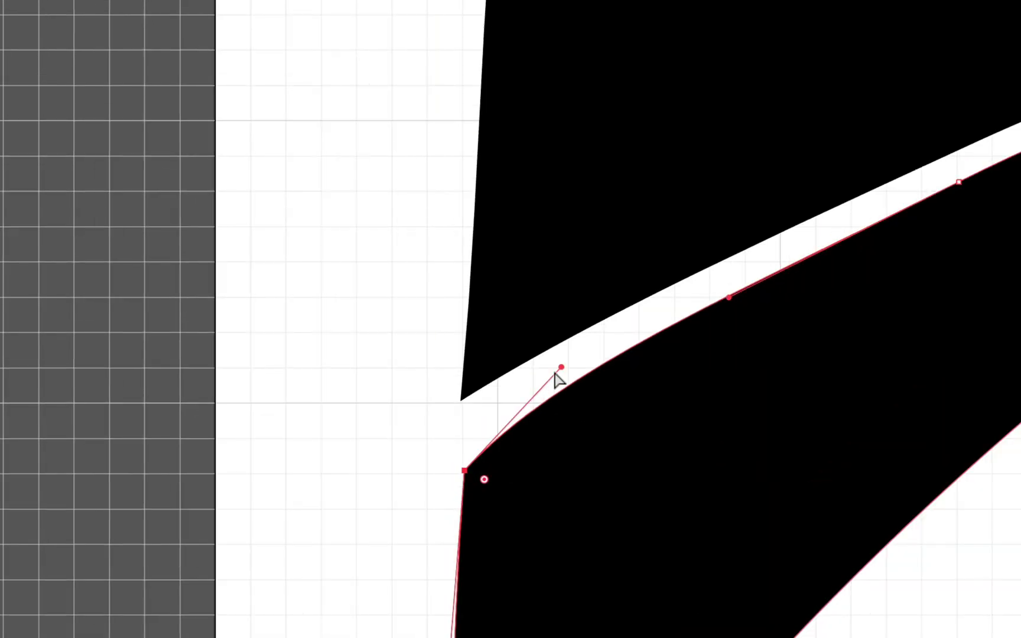
drag(562, 368, 568, 402)
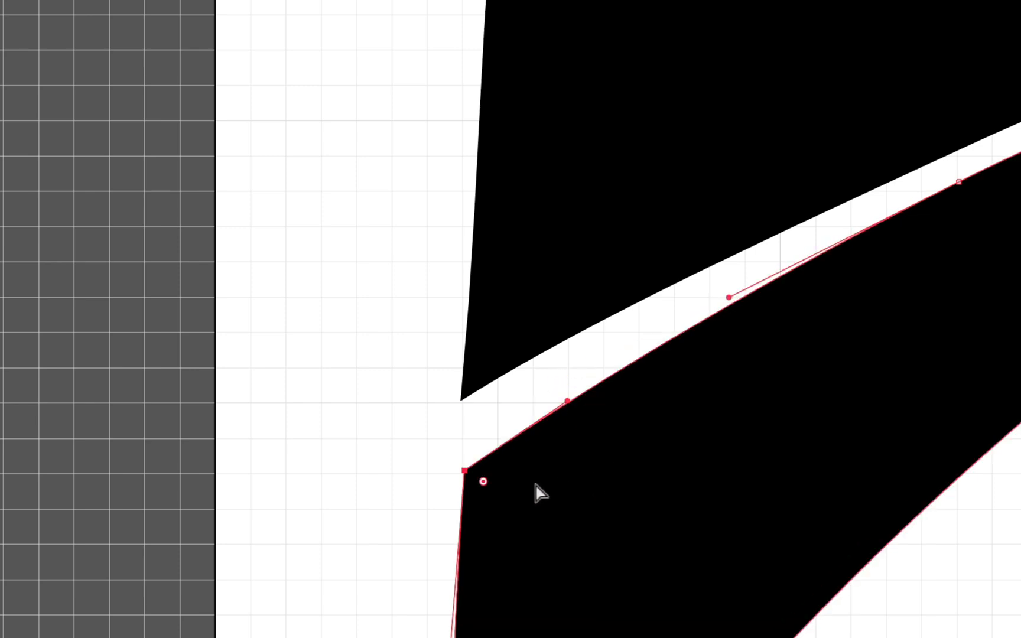
Raise the middle shape's upper-left corner anchor to narrow the gap below the top shape's corner.
drag(475, 469, 466, 467)
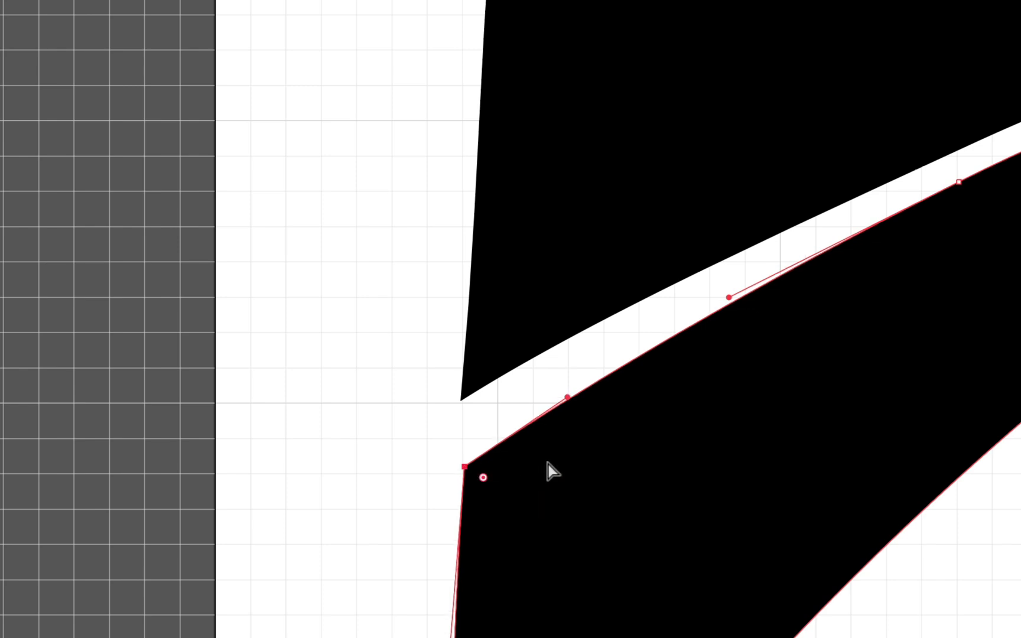
key(Up)
key(Up)
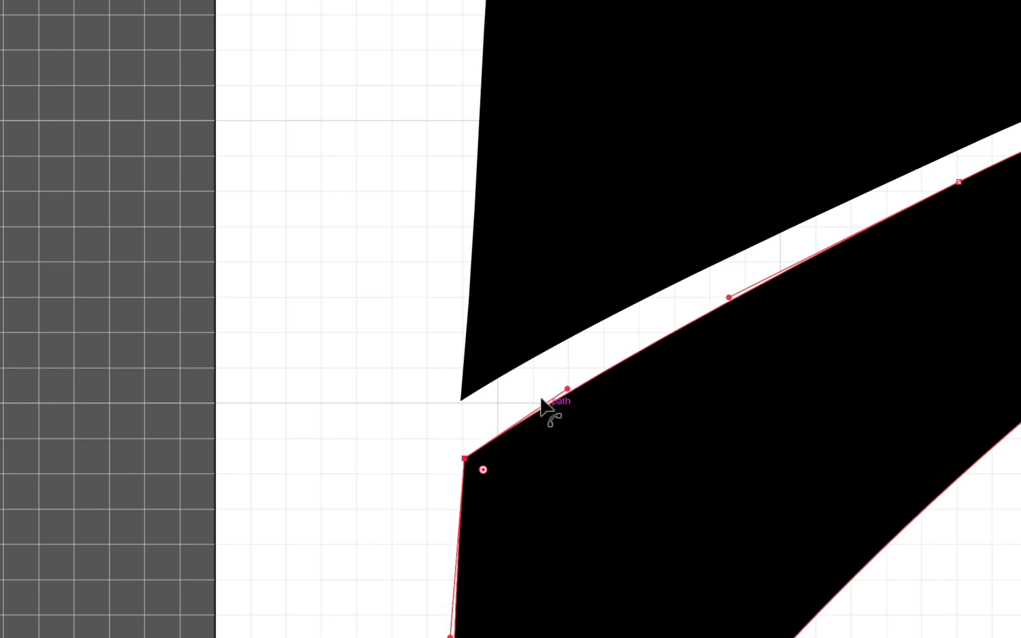
Adjust the lower-edge handle of the top shape's lower-left corner anchor slightly downward and deselect the shape.
click(459, 400)
mouse_move(596, 318)
mouse_down()
mouse_move(592, 301)
mouse_move(595, 326)
mouse_up()
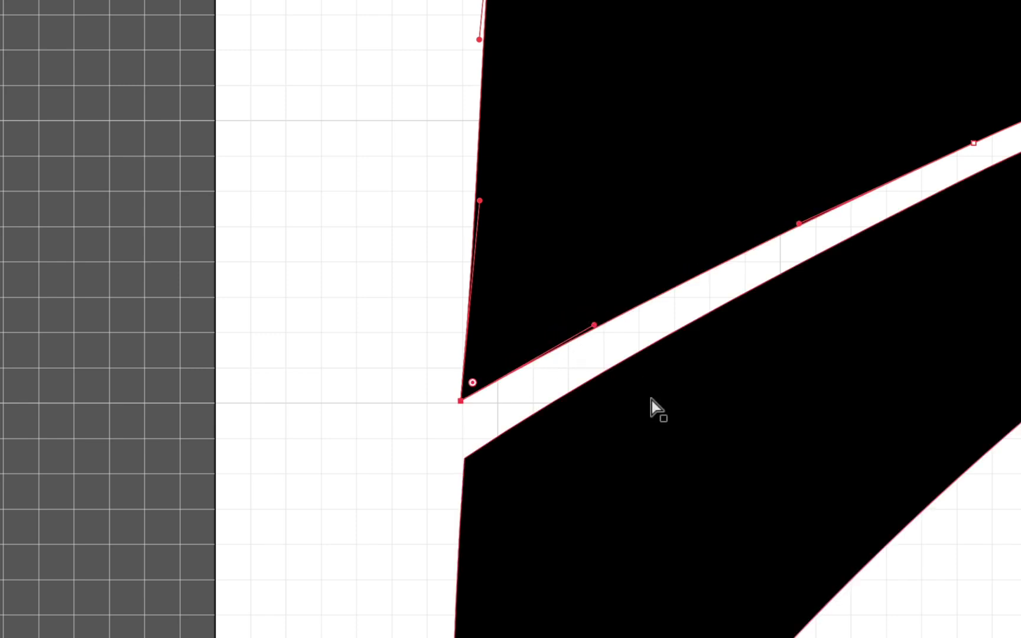
key(Escape)
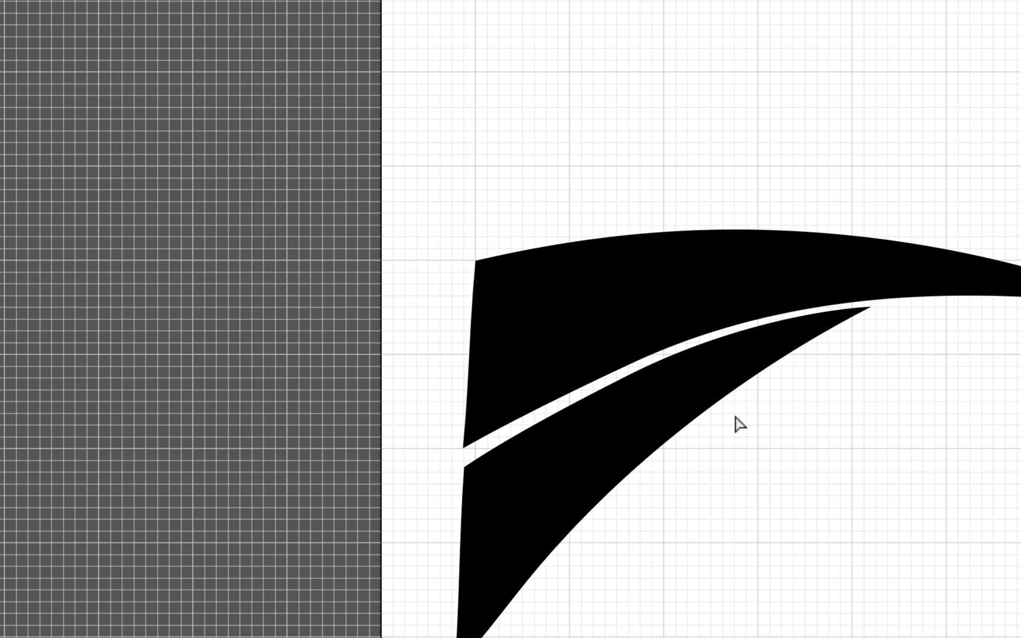
Nudge the middle shape's right tip anchor slightly down and further left, and deselect the shape.
click(712, 374)
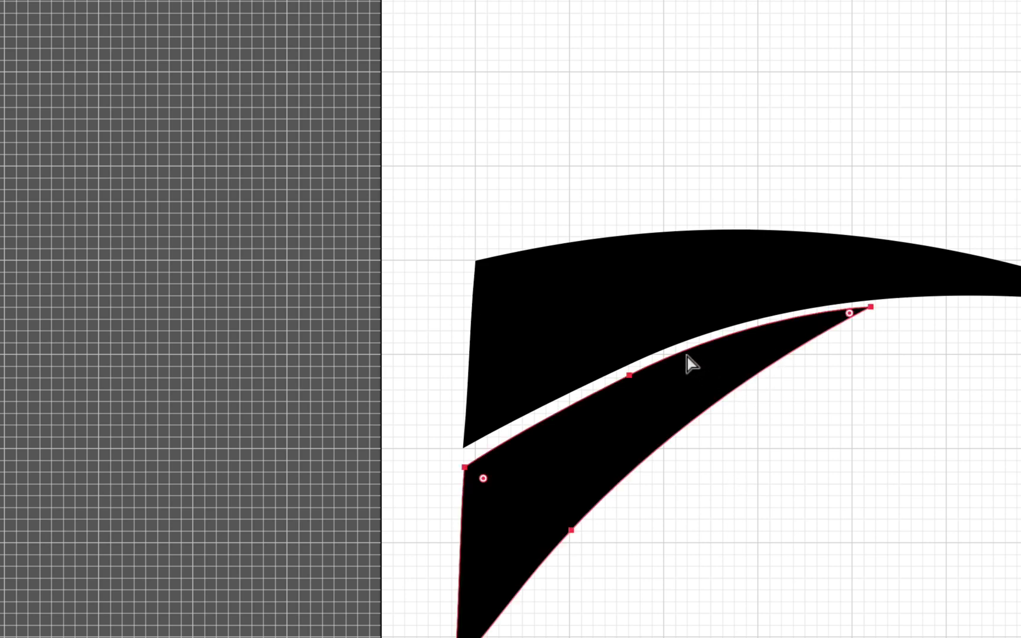
click(629, 376)
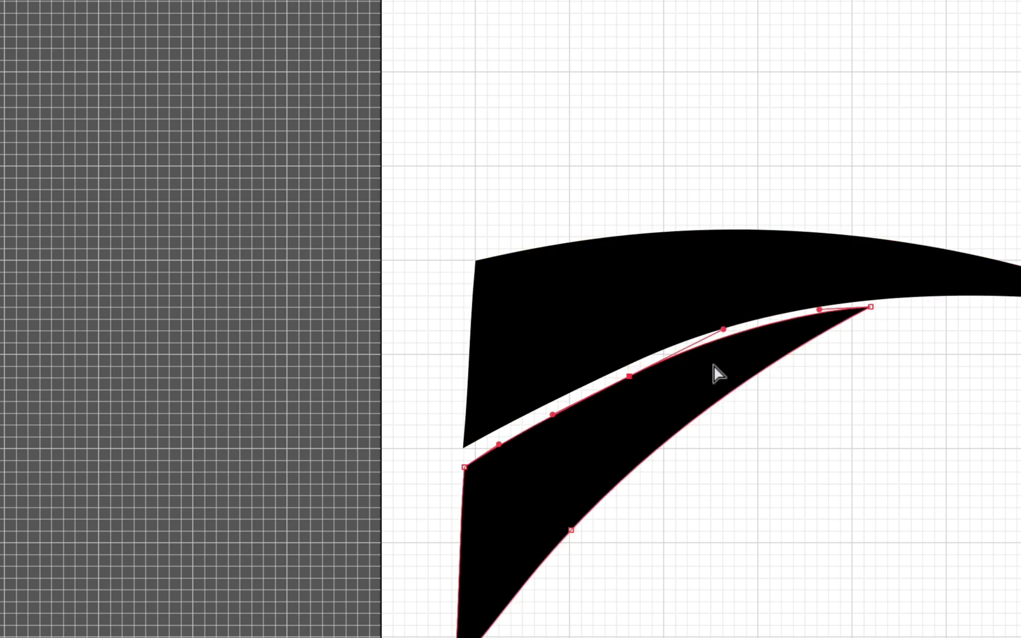
click(871, 308)
key(Down)
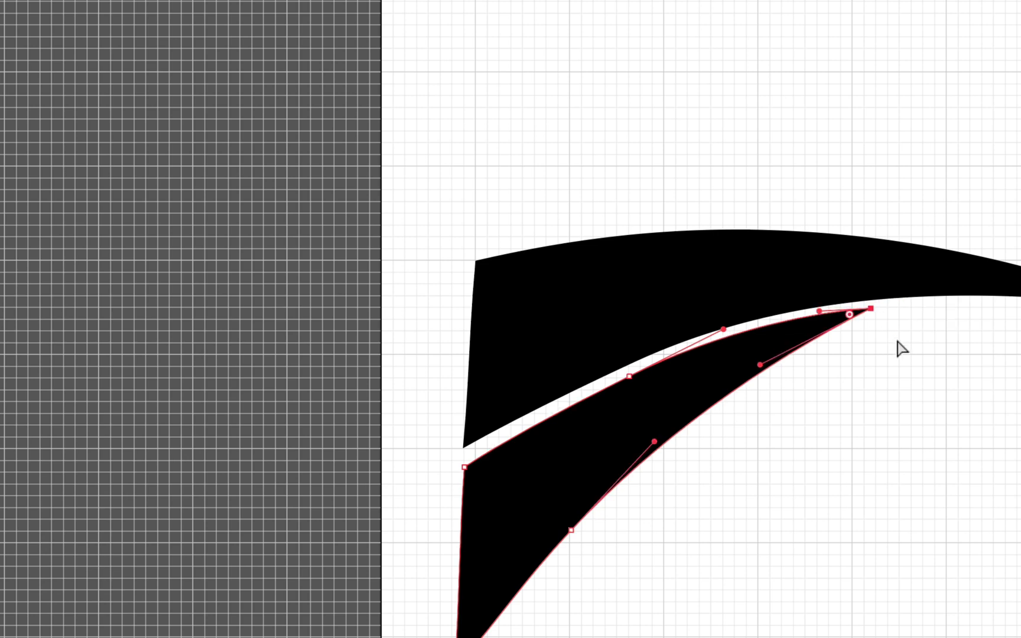
key(Left)
key(Left)
key(Left)
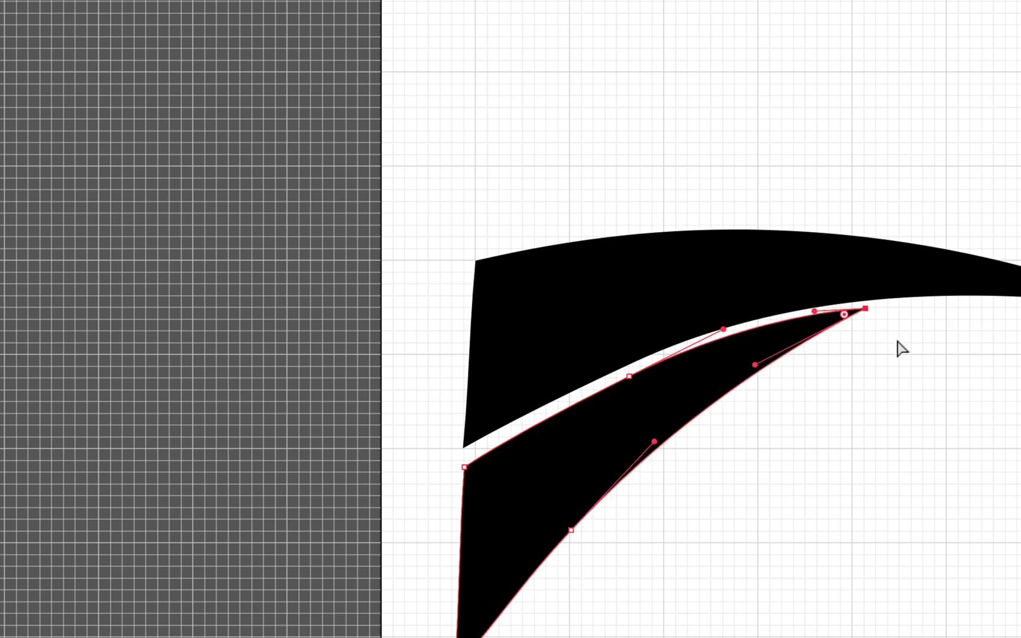
key(Left)
key(Left)
key(Left)
key(Left)
key(Left)
key(Left)
key(Left)
key(Left)
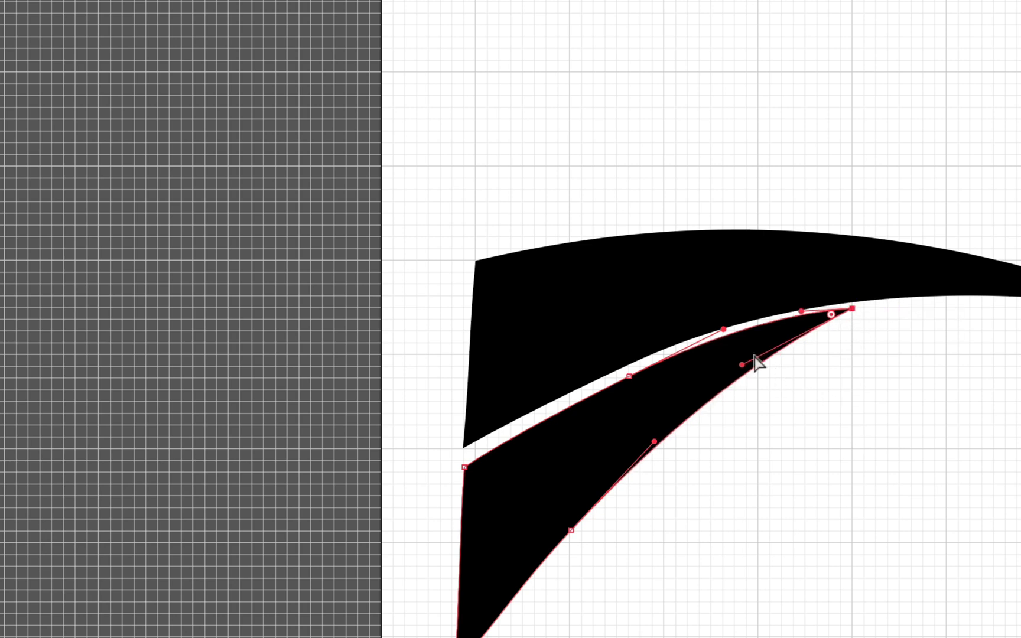
click(865, 454)
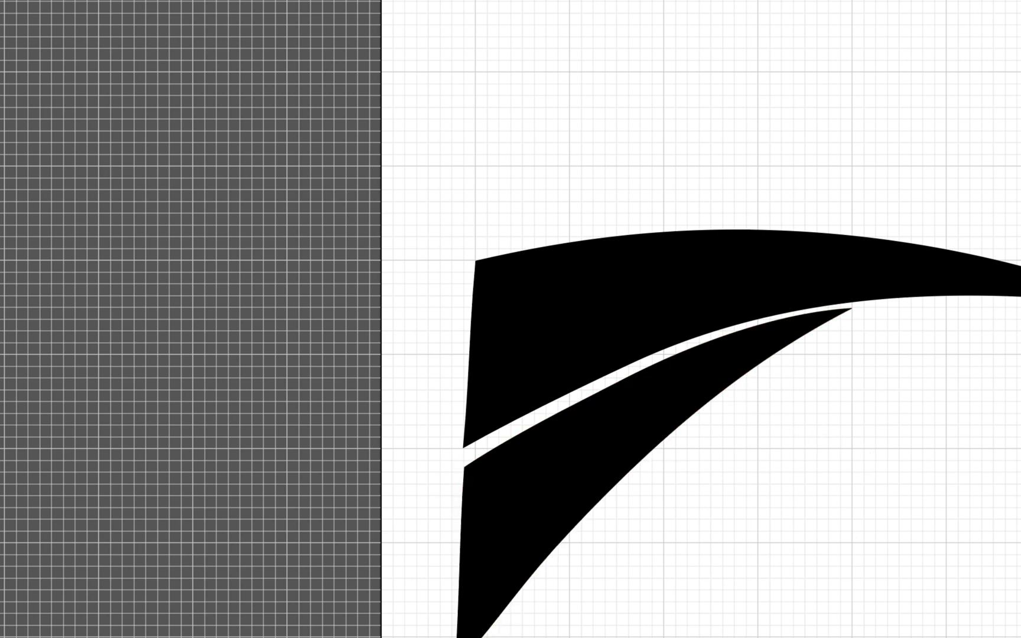
Move the bottom shape about 8.74 pt right and 43.53 pt up, closer beneath the middle shape's lower tip.
drag(473, 637, 484, 637)
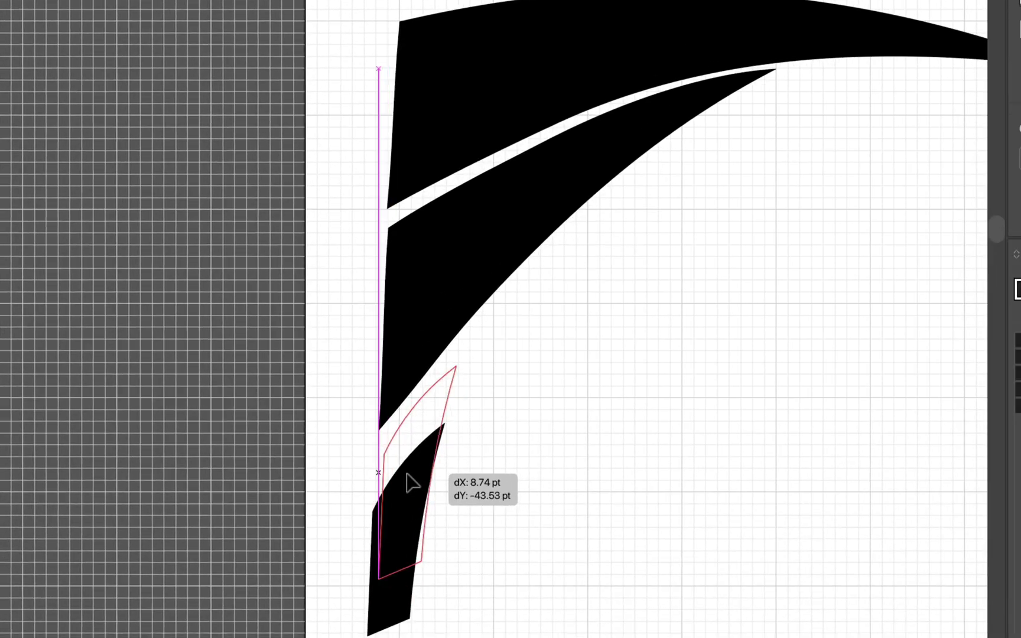
drag(407, 473, 408, 474)
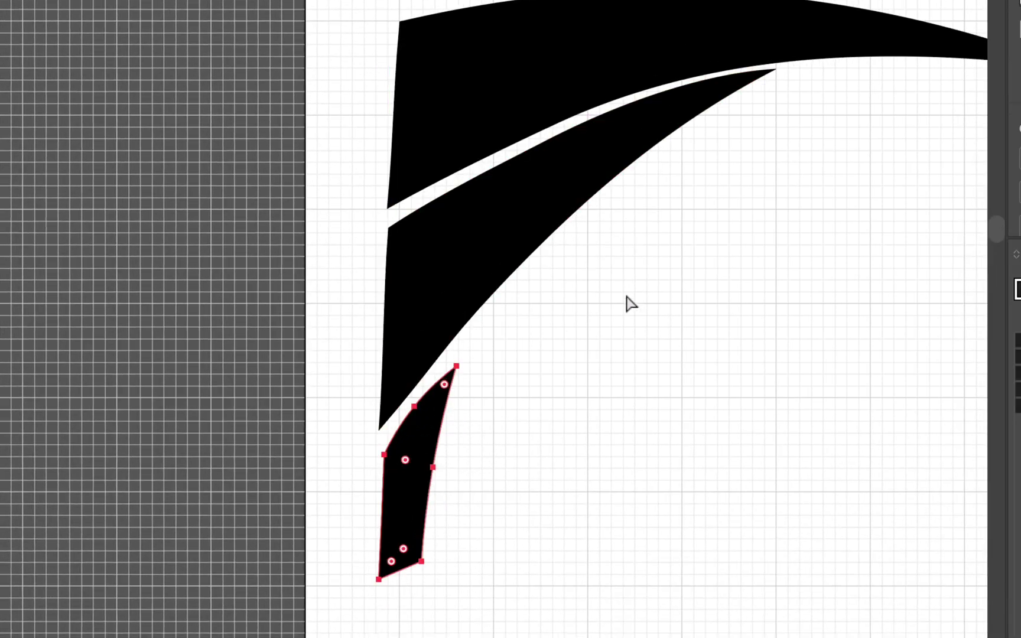
scroll(627, 357, down, 2)
key(v)
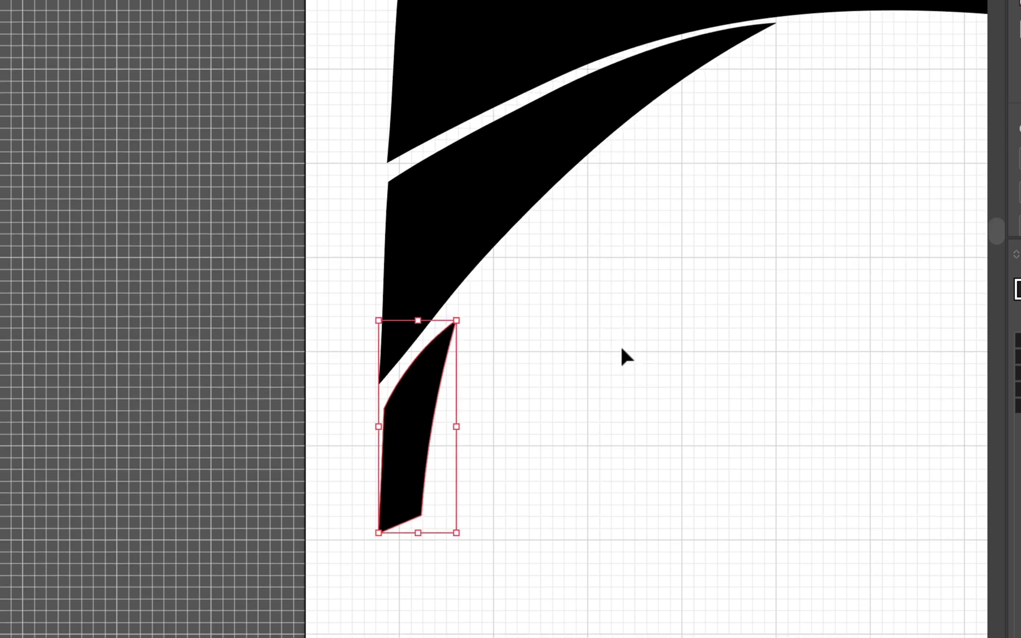
Shift the bottom shape's upper-left corner anchor left and up to align it beneath the middle shape's lower tip.
key(super+equal)
key(super+equal)
key(a)
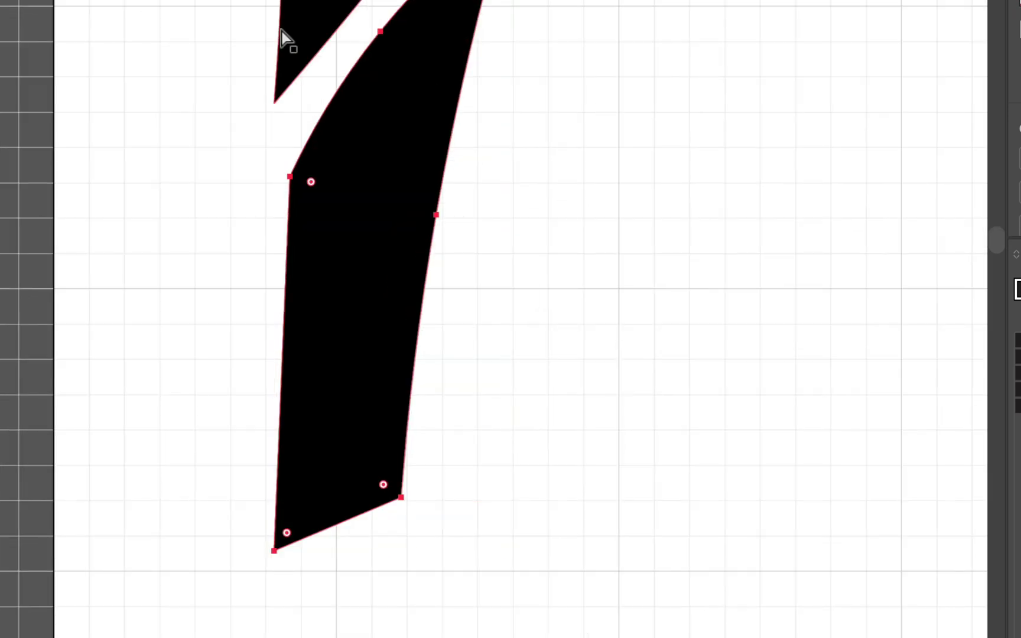
click(291, 177)
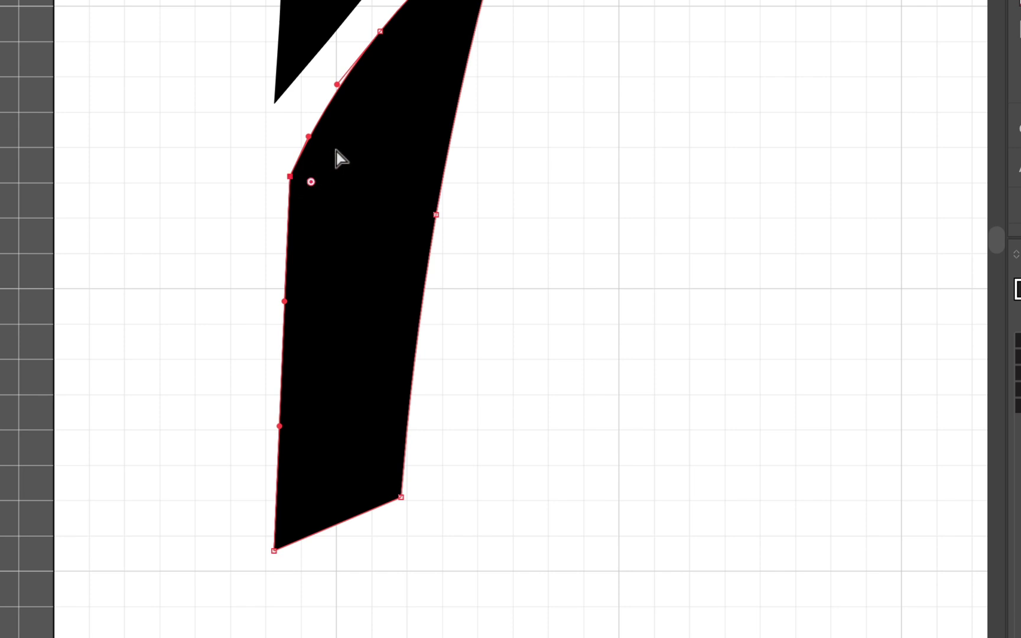
key(Left)
key(Left)
key(Left)
key(Left)
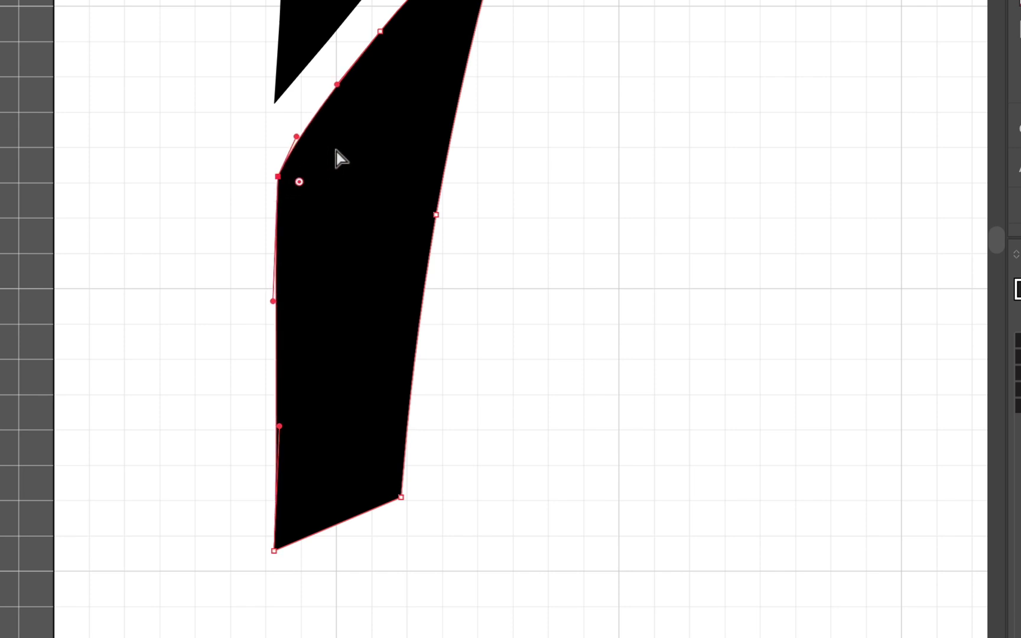
key(Up)
key(Up)
key(Up)
key(Up)
key(Up)
key(Up)
key(Up)
key(Up)
key(Up)
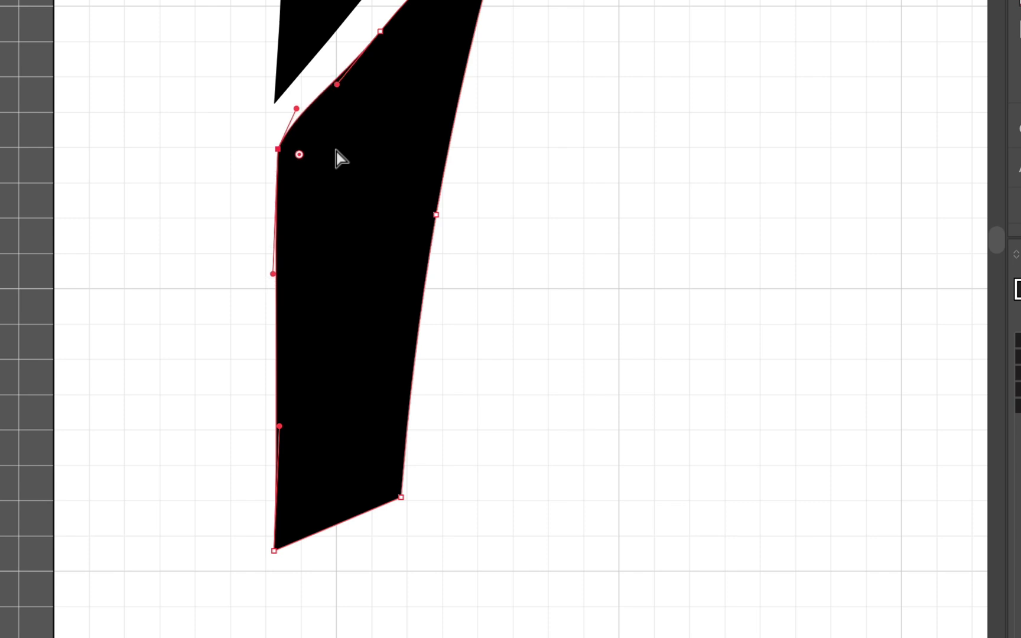
Raise the anchor midway along the bottom shape's slanted upper edge to bring it closer to the middle shape.
click(381, 32)
key(Up)
key(Up)
key(Up)
key(Up)
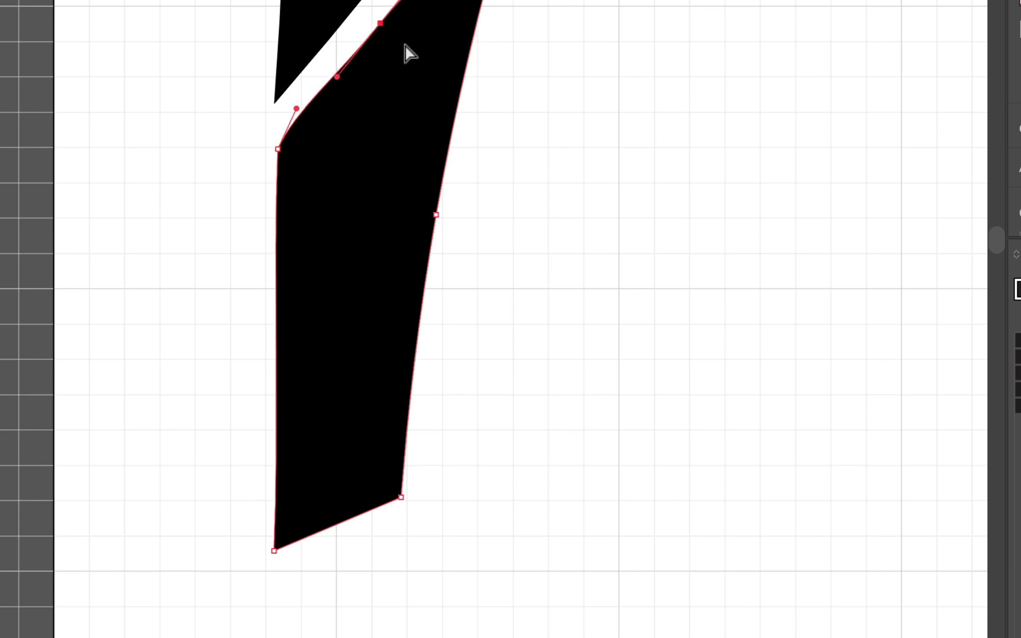
key(Up)
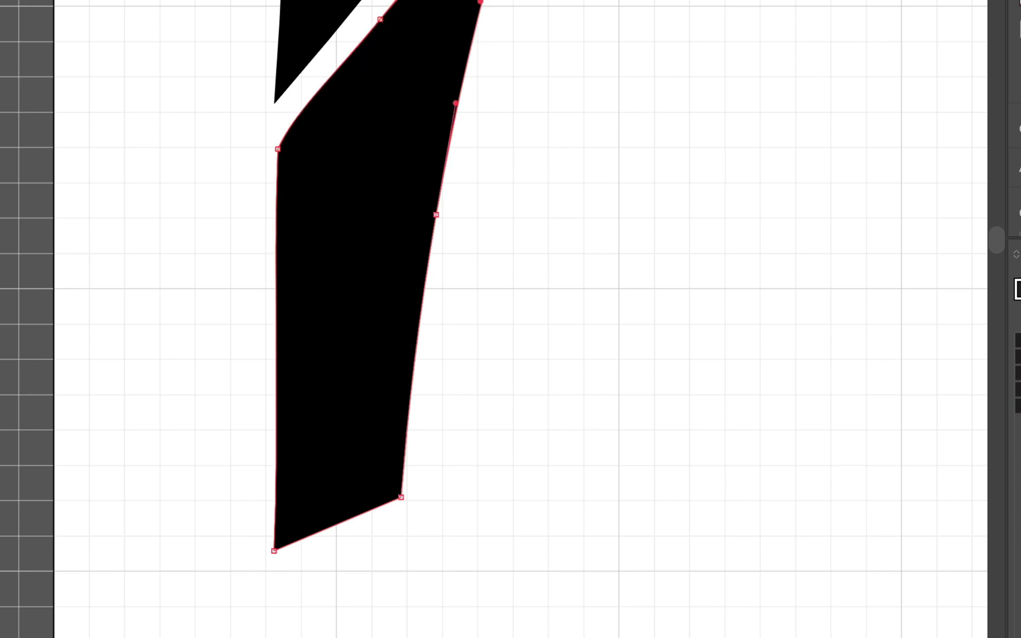
Raise the bottom shape's upper tip anchor to narrow the gap beneath the middle shape's lower edge.
click(486, 45)
key(Up)
key(Up)
key(Up)
key(Up)
key(Up)
key(Up)
key(Up)
key(Up)
key(Up)
key(Up)
key(Up)
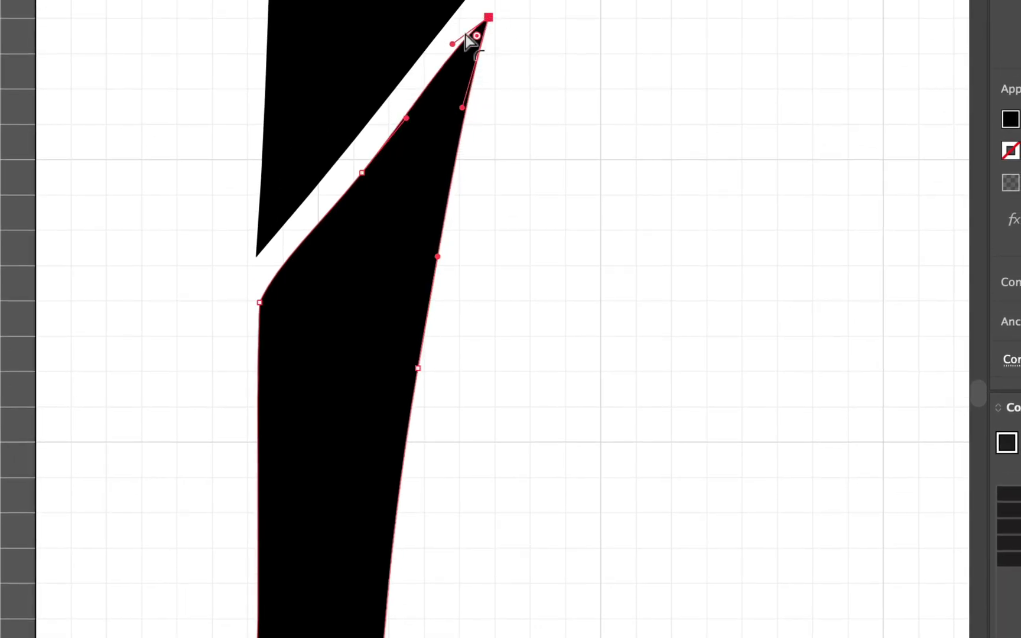
Pull down the tip anchor's upper-edge handle to straighten the bottom shape's slanted edge, and nudge the tip slightly left and down.
drag(453, 45, 454, 66)
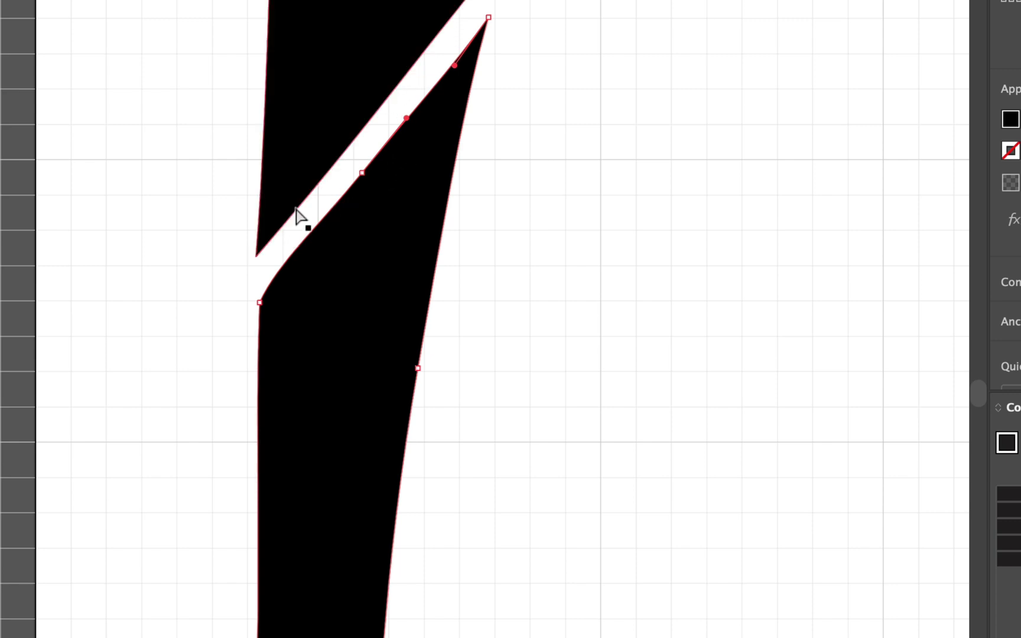
click(488, 18)
key(Left)
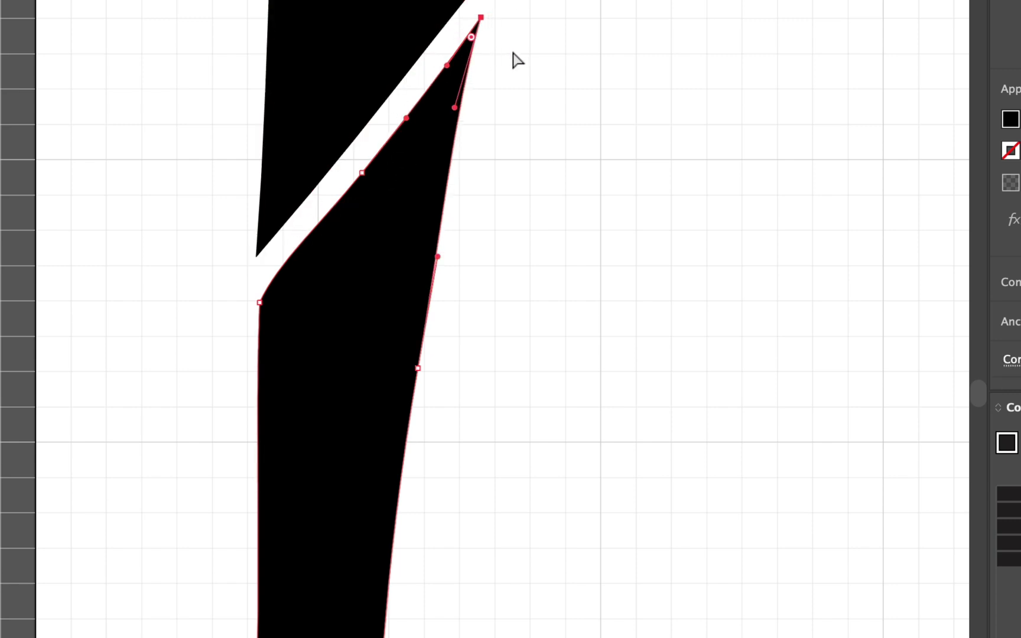
key(Down)
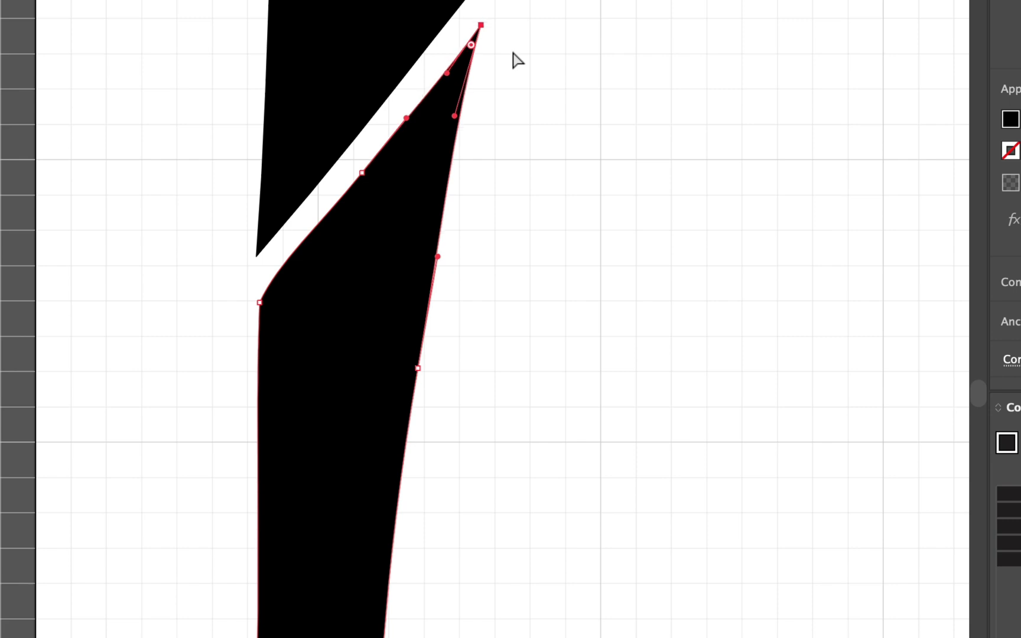
key(Left)
click(541, 179)
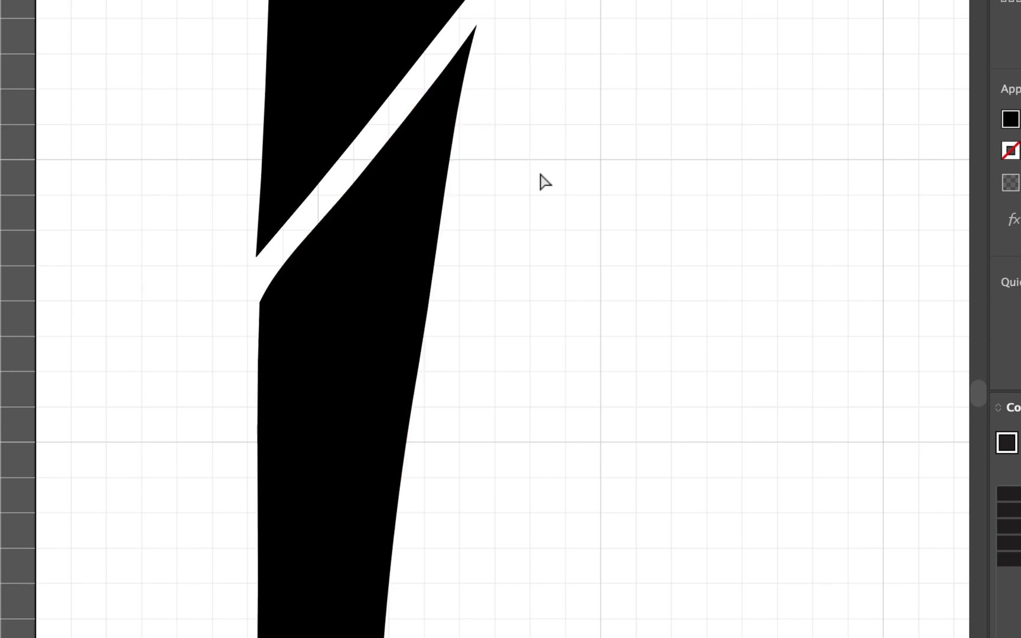
Nudge the whole bottom shape slightly down to match its gap to the one between the upper shapes, and deselect it.
scroll(536, 186, up, 5)
scroll(547, 228, up, 3)
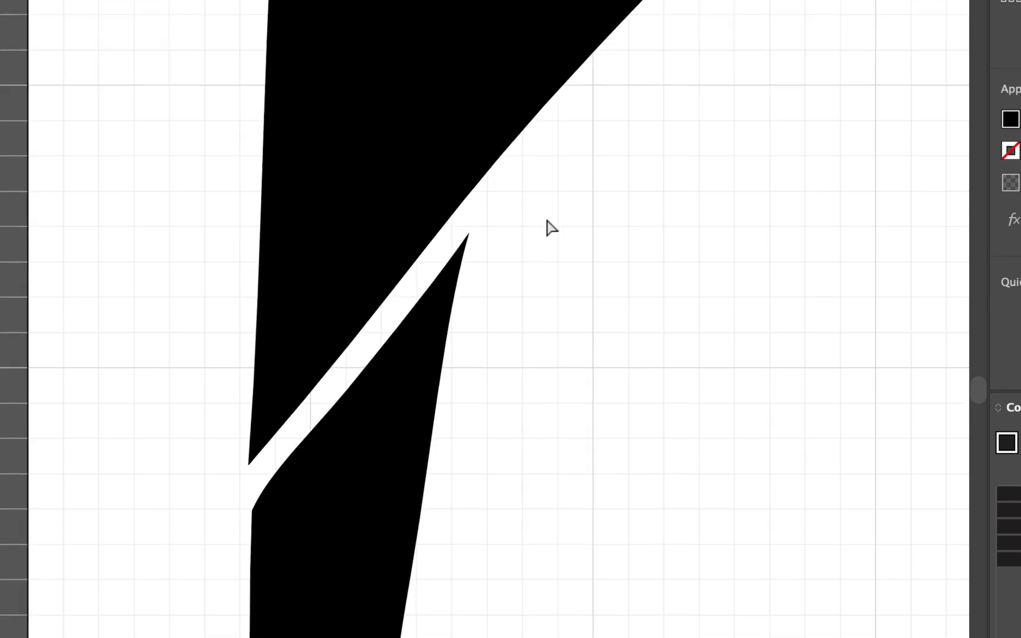
scroll(529, 210, up, 5)
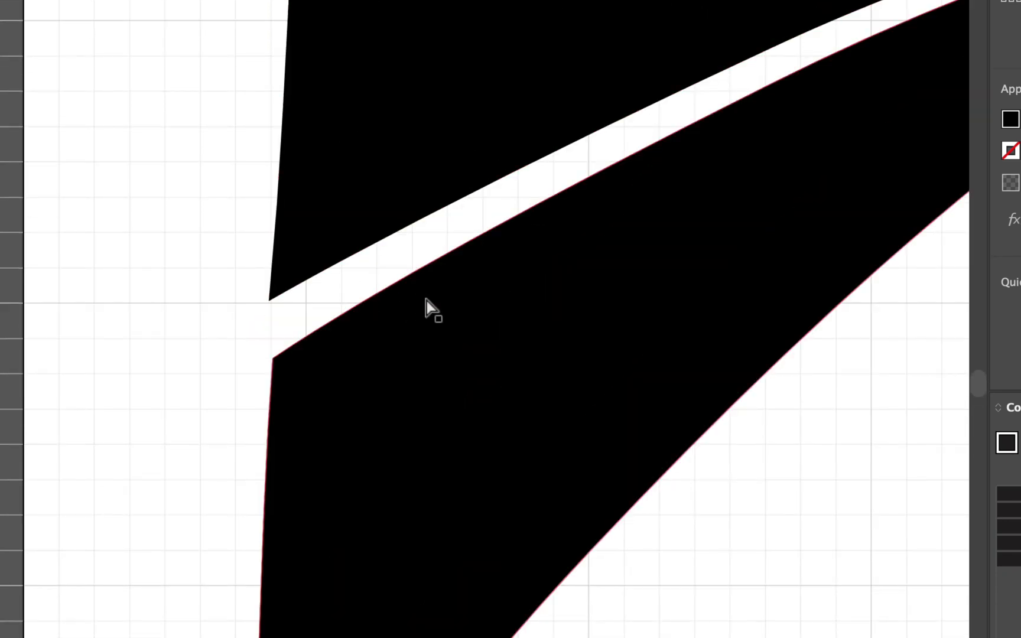
scroll(424, 292, down, 4)
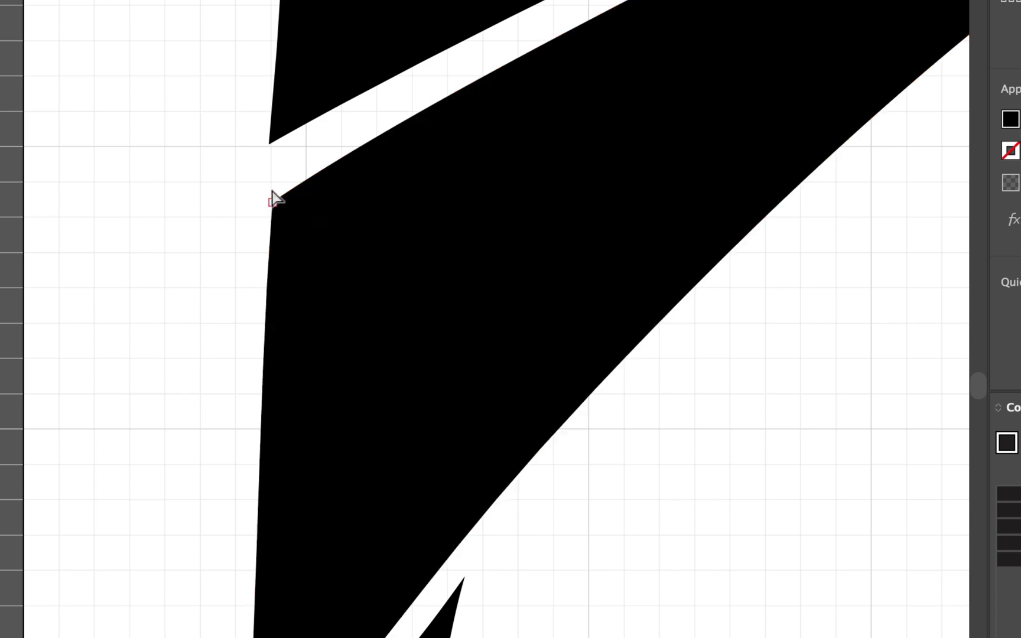
scroll(370, 340, down, 6)
click(335, 596)
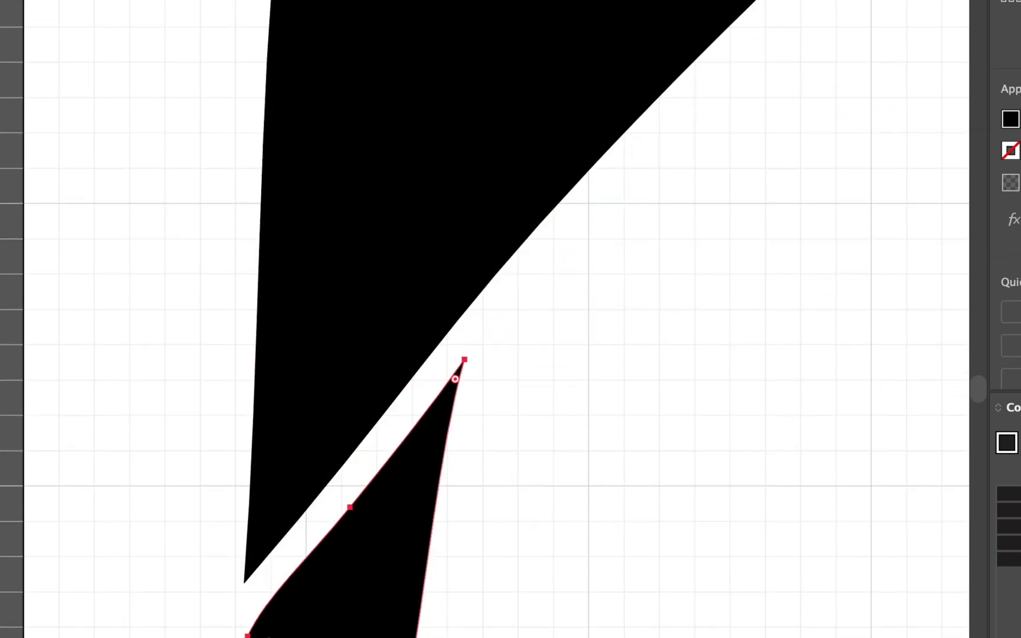
key(Down)
key(Down)
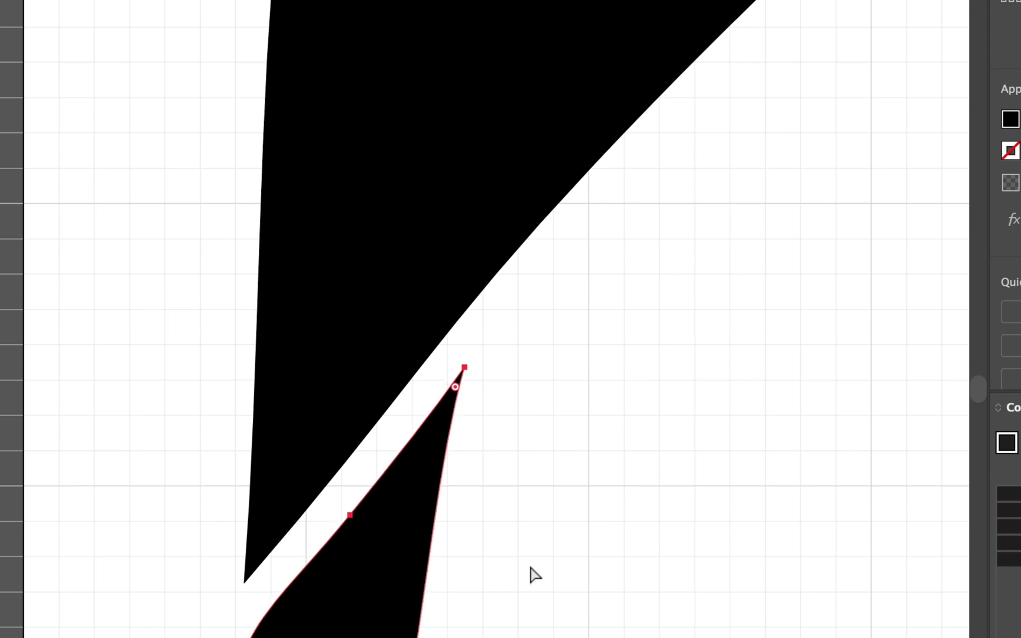
key(Down)
click(584, 566)
Examine the bottom shape's gap and lower corner, and the overall outline of all three shapes.
click(381, 600)
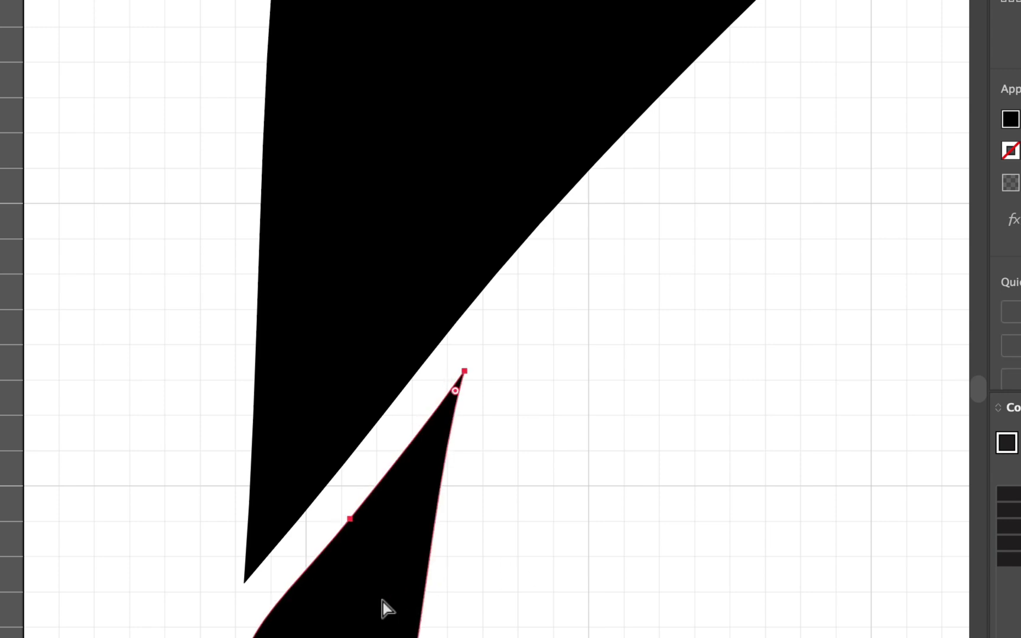
click(522, 594)
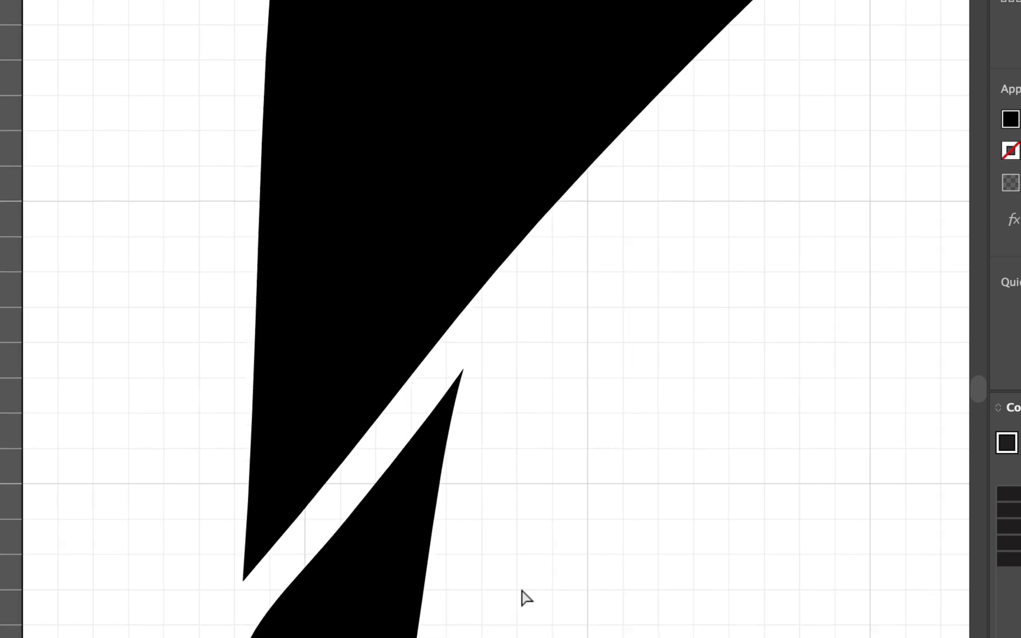
click(381, 616)
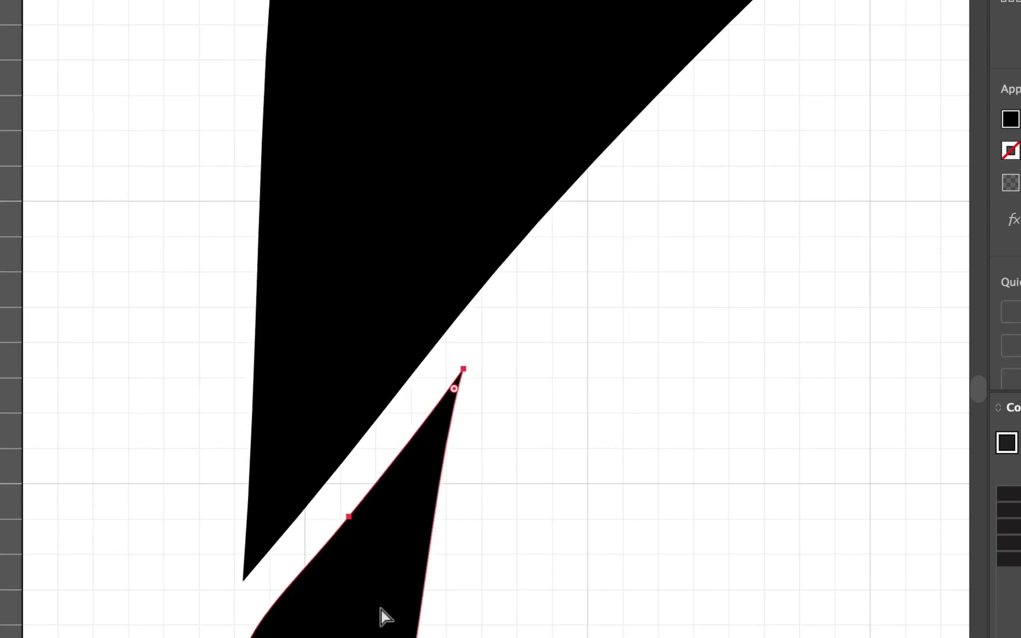
click(536, 609)
scroll(536, 610, down, 6)
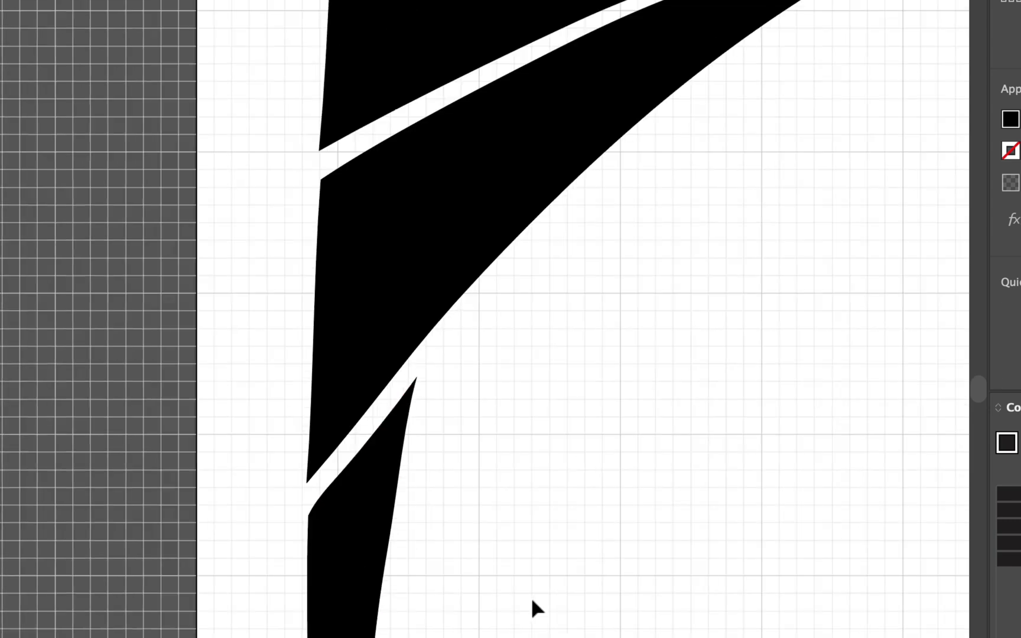
scroll(550, 591, down, 2)
scroll(641, 561, right, 5)
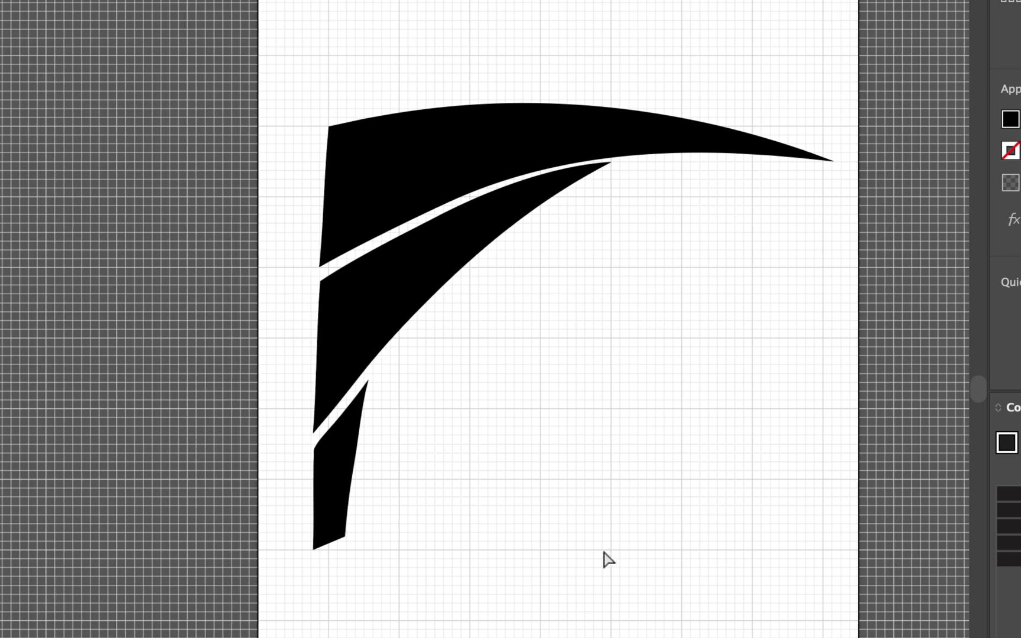
scroll(591, 558, right, 3)
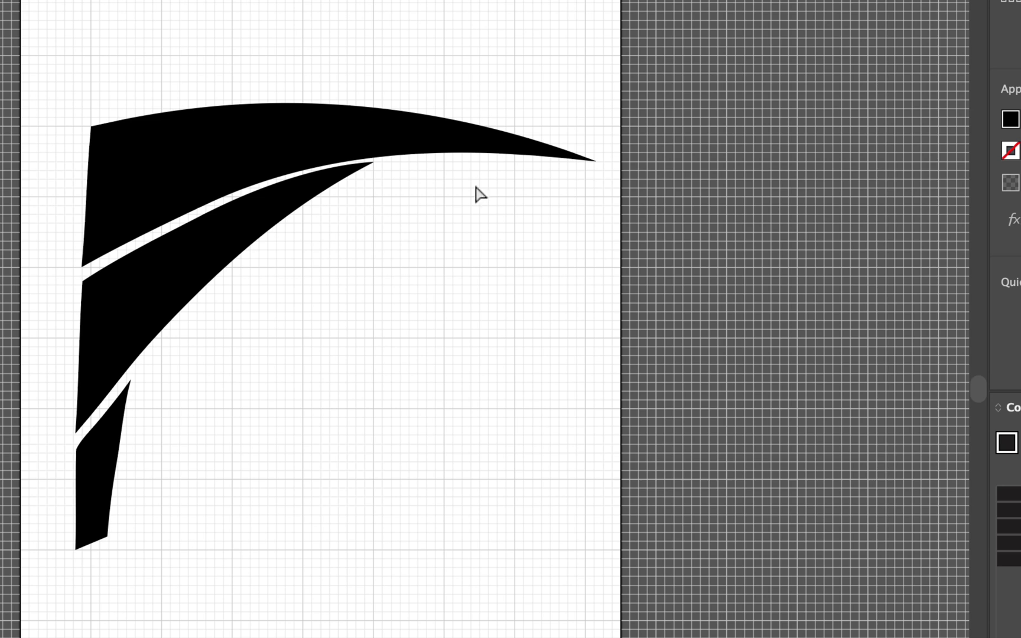
click(107, 539)
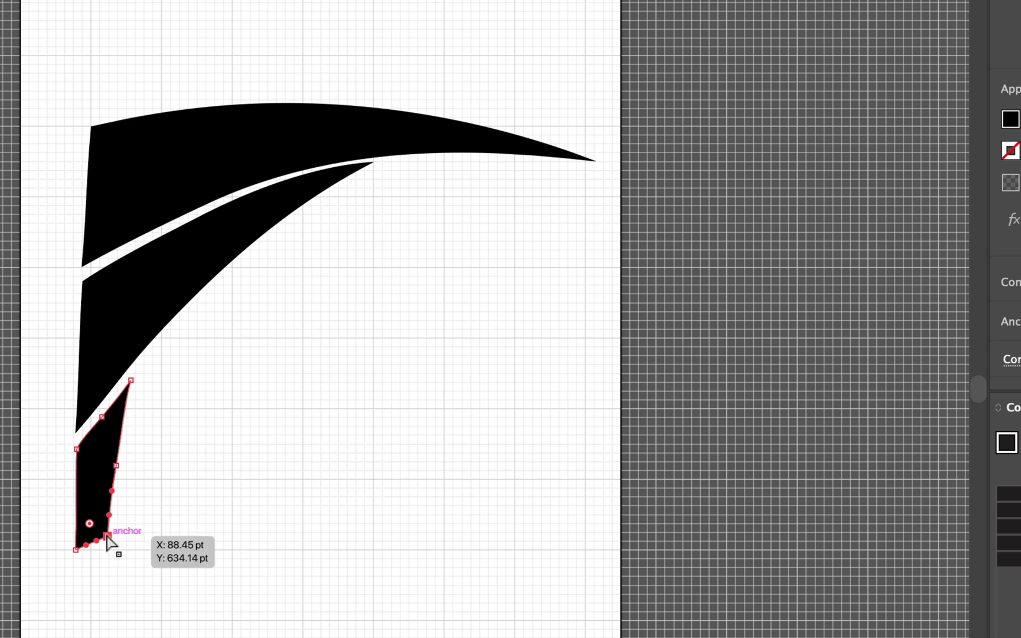
click(286, 545)
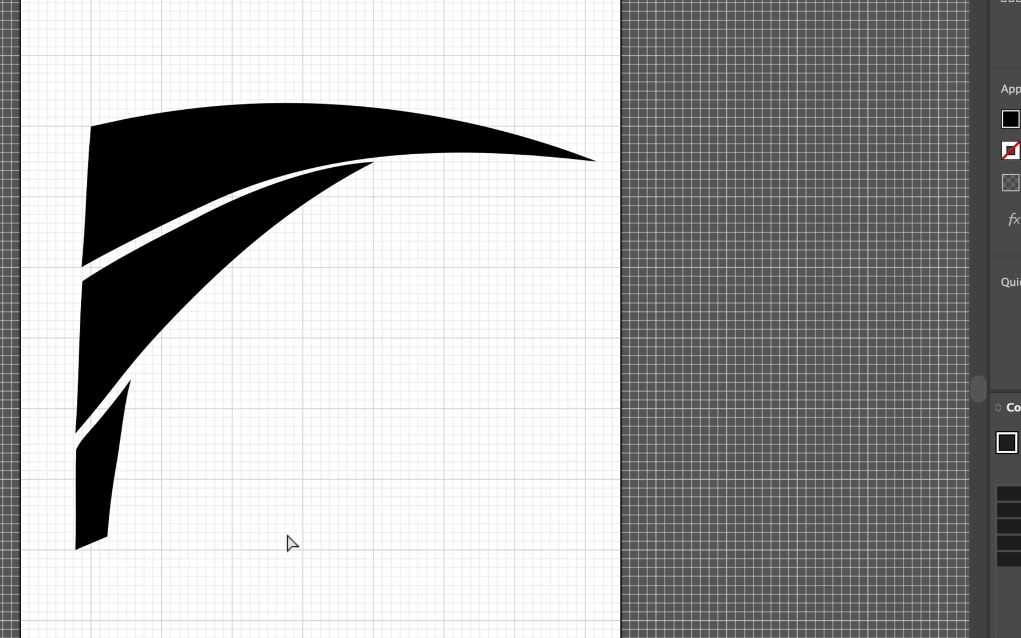